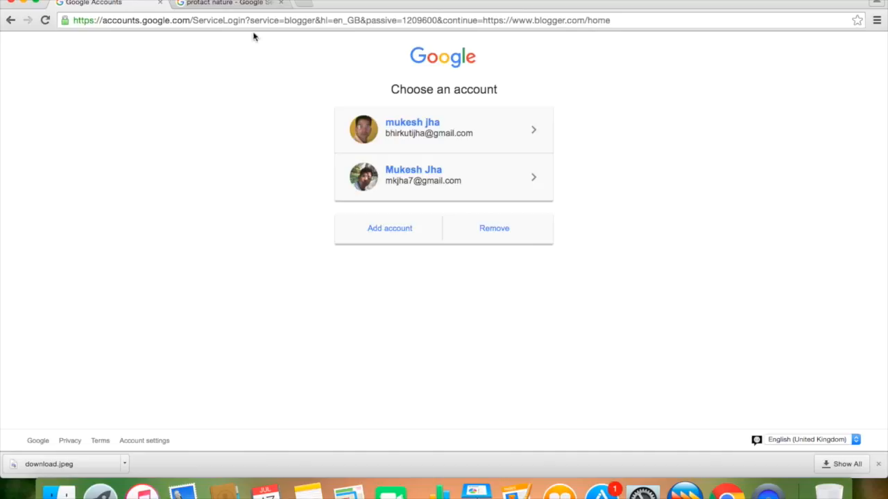
# Step: Sign in to Blogger with the first listed Google account by entering the account password
pyautogui.click(414, 127)
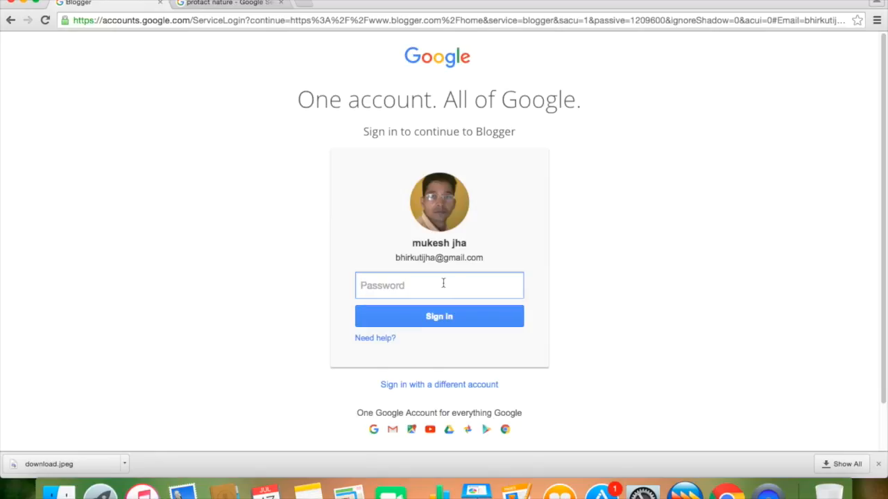
pyautogui.write('••••••')
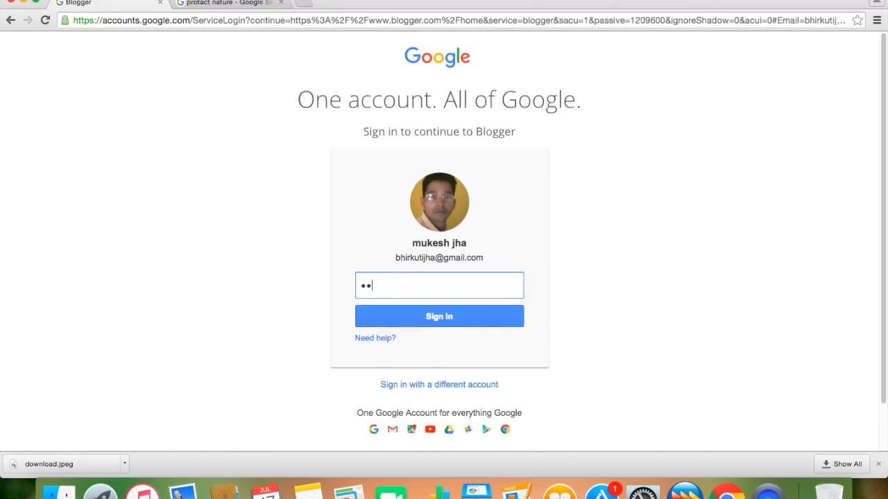
pyautogui.write('•••••••')
pyautogui.press('Return')
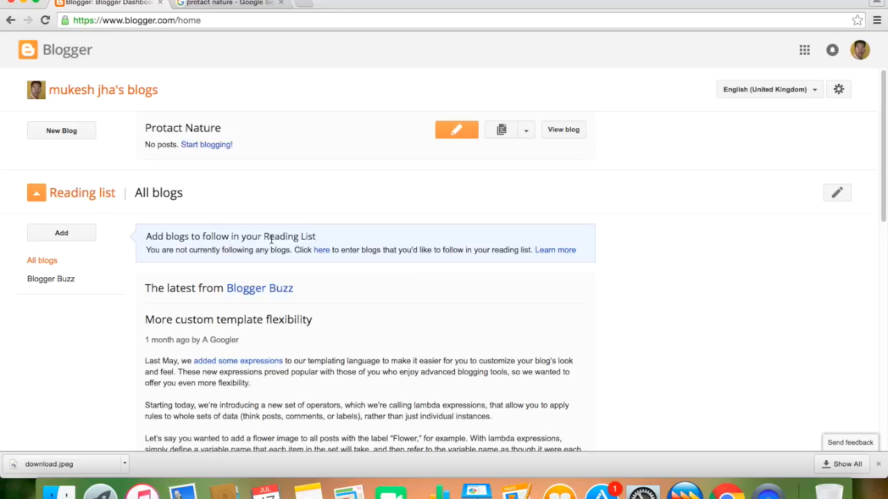
# Step: Start creating a new blog and give it the title "Protact Environment"
pyautogui.click(67, 136)
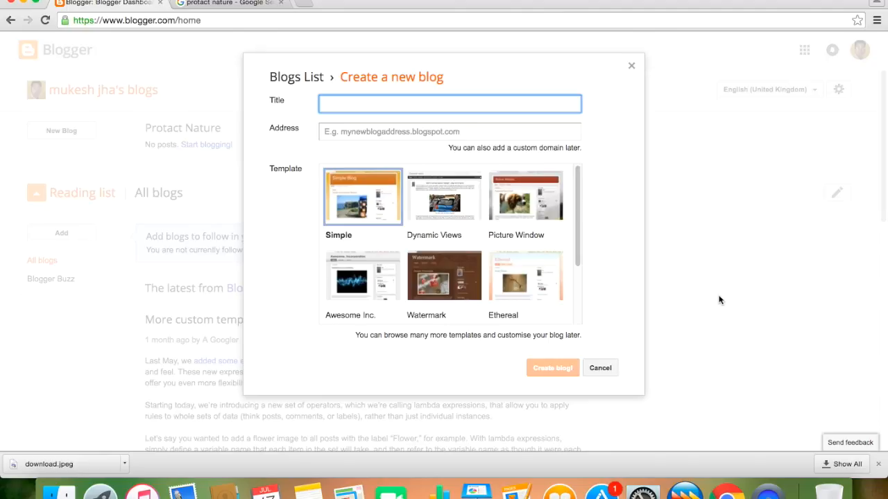
pyautogui.write('Protact')
pyautogui.write('Enviroment')
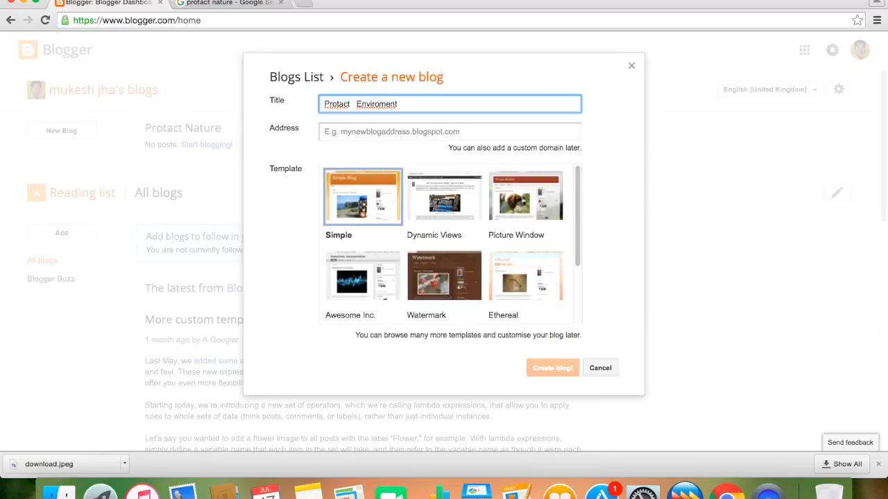
pyautogui.press('BackSpace')
pyautogui.press('BackSpace')
pyautogui.press('BackSpace')
pyautogui.press('BackSpace')
pyautogui.click(184, 5)
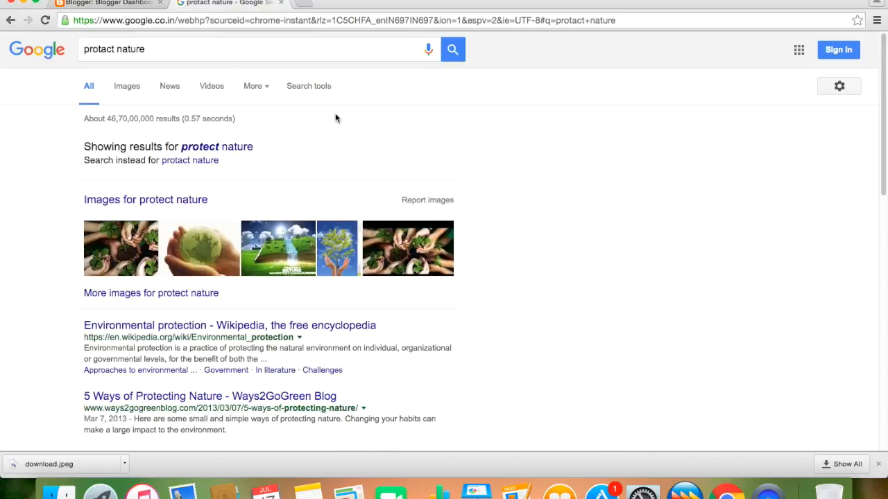
pyautogui.click(123, 3)
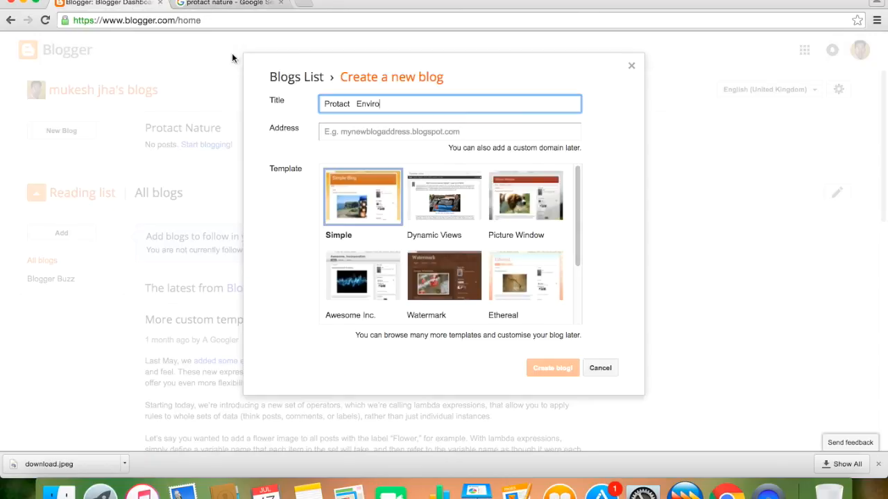
pyautogui.write('nment')
# Step: Set the blog address to protactenvio.blogspot.com and create the blog with the Simple template
pyautogui.click(344, 132)
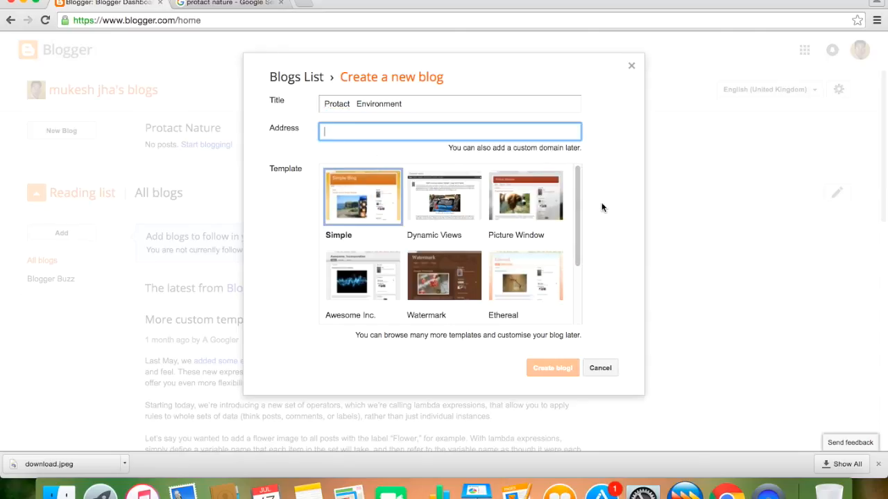
pyautogui.write('pro')
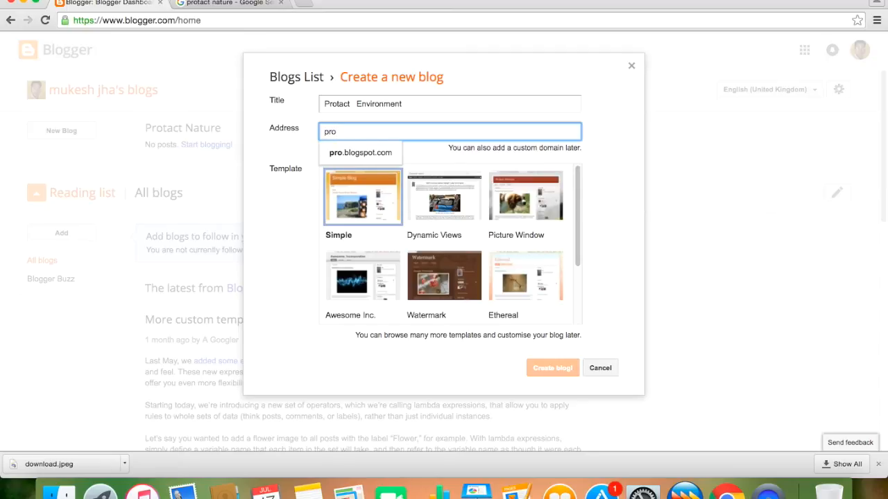
pyautogui.write('tact')
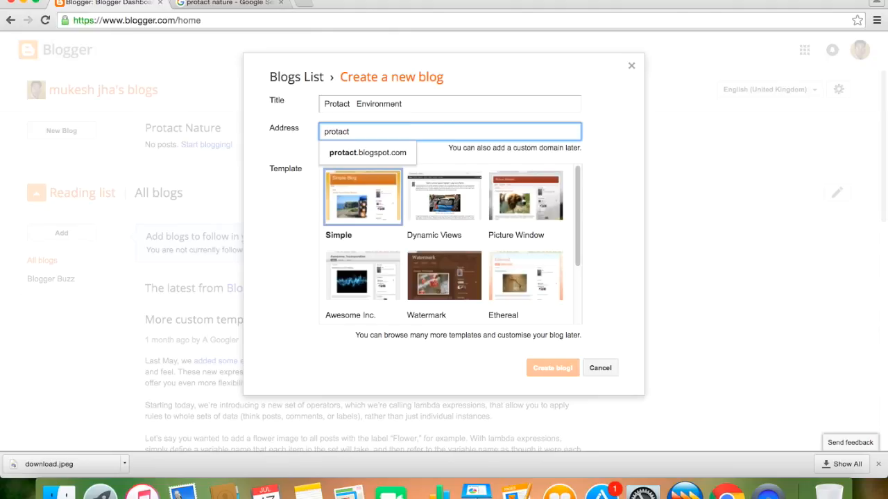
pyautogui.write('en')
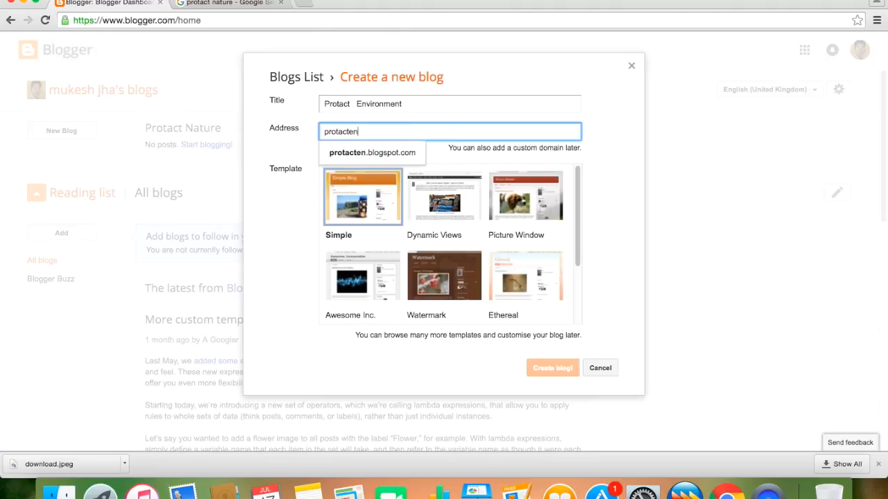
pyautogui.write('vio')
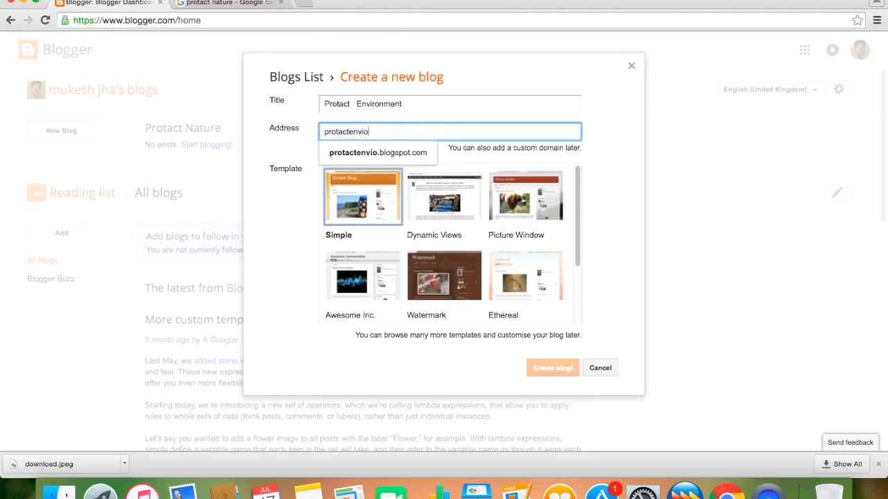
pyautogui.click(410, 156)
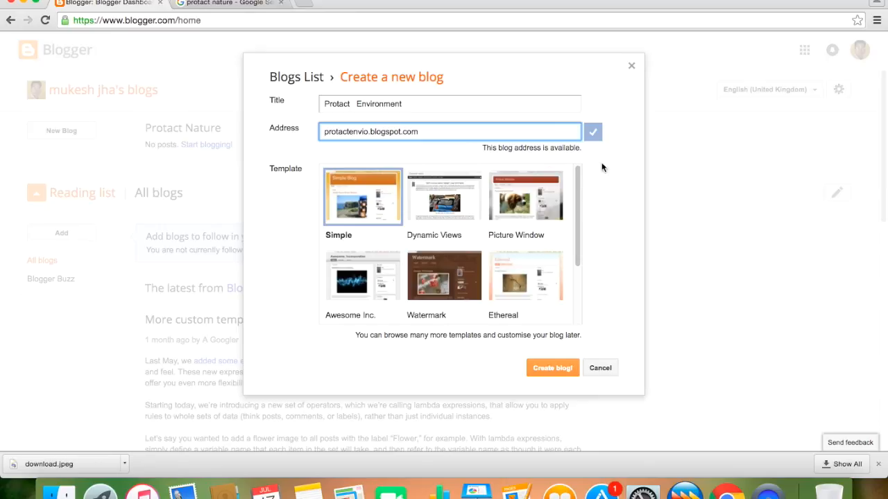
pyautogui.click(554, 370)
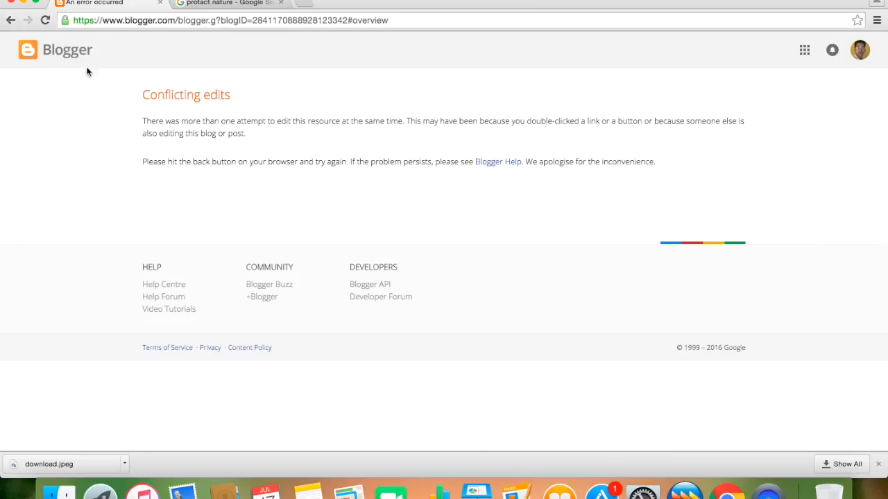
# Step: Go back to the blog list, view the Protact Environment blog's overview and return to the list
pyautogui.click(10, 20)
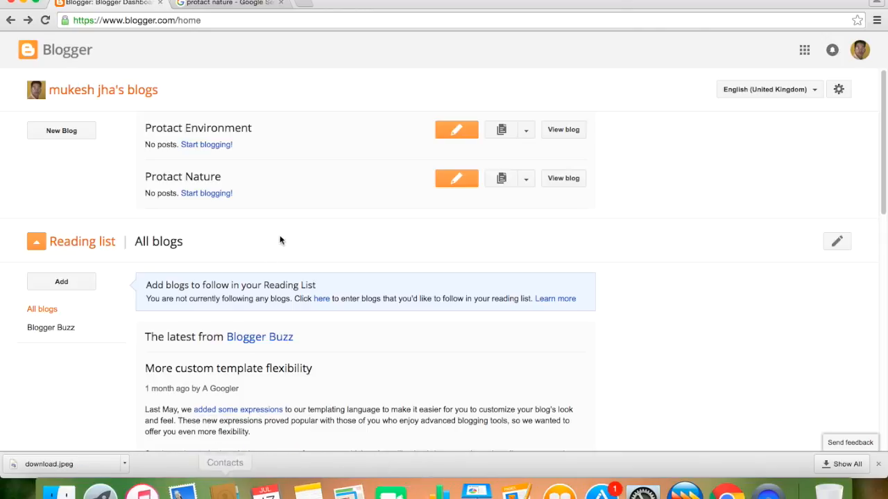
pyautogui.click(218, 132)
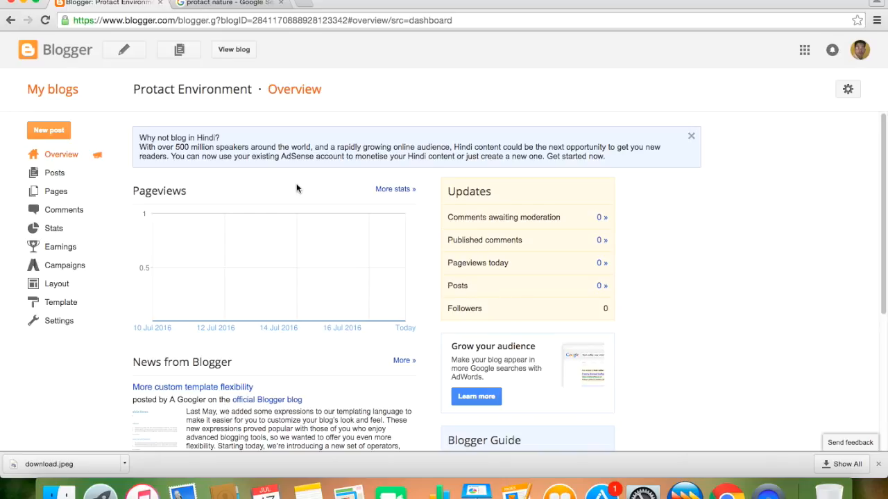
pyautogui.click(10, 20)
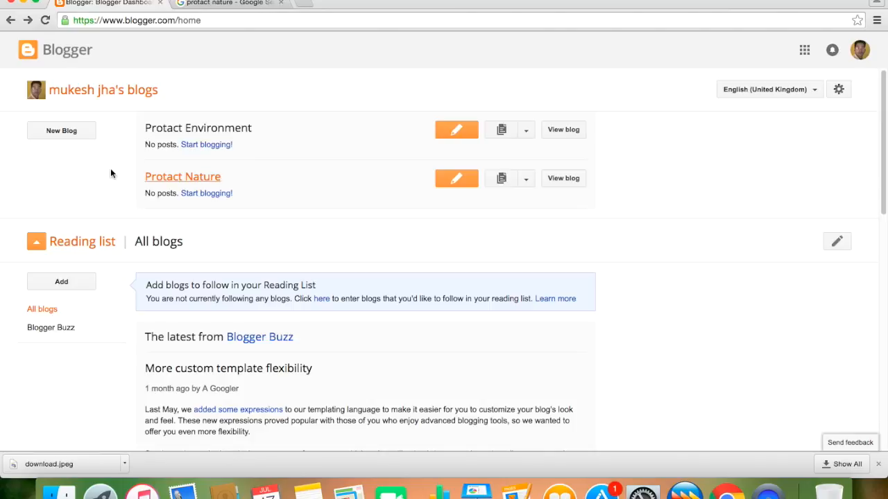
# Step: Open the Protact Nature blog and examine its overview, including the pageviews, updates and Blogger Guide sections
pyautogui.click(198, 176)
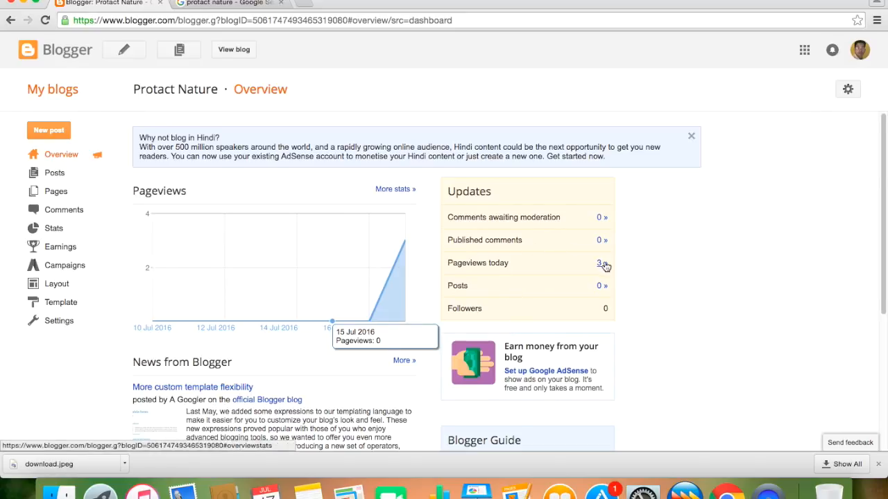
pyautogui.scroll(-3, 602, 265)
pyautogui.scroll(-3, 606, 267)
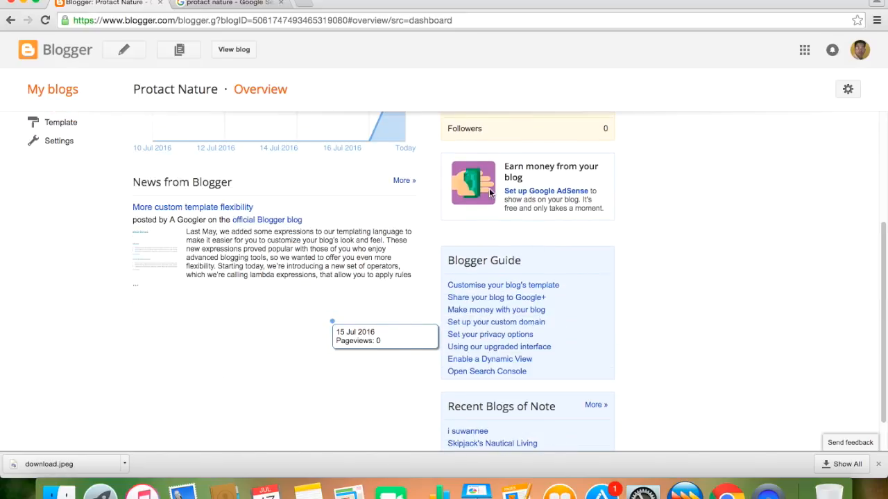
pyautogui.scroll(-1, 605, 249)
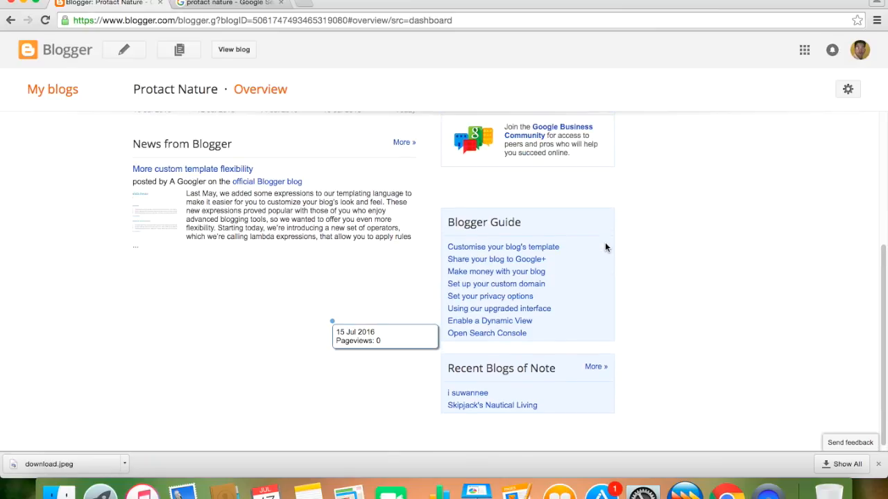
pyautogui.scroll(3, 605, 244)
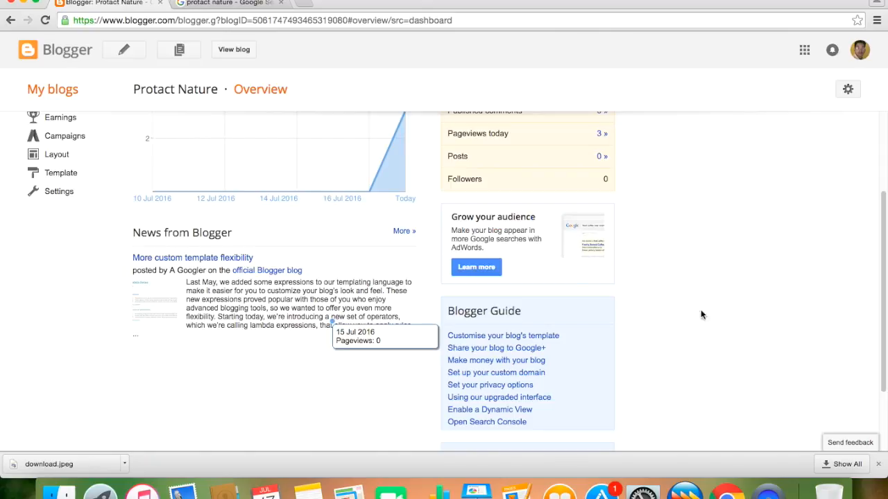
pyautogui.scroll(-2, 545, 265)
pyautogui.scroll(3, 691, 363)
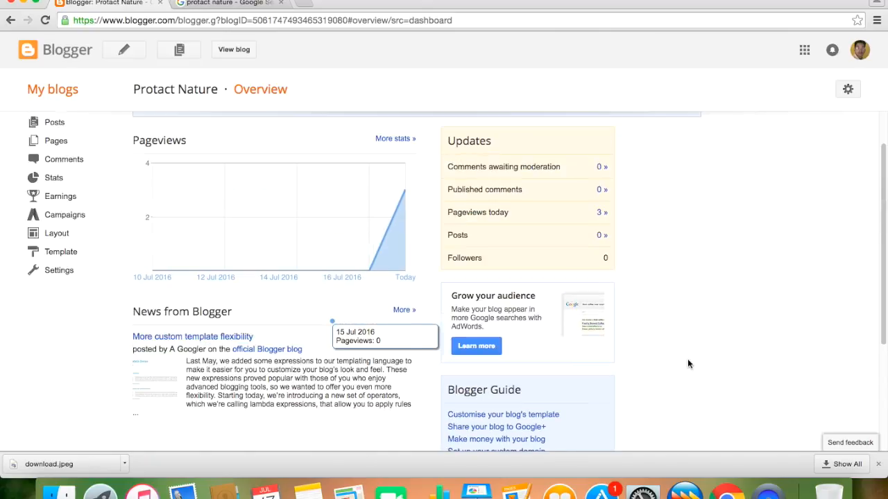
pyautogui.scroll(3, 688, 363)
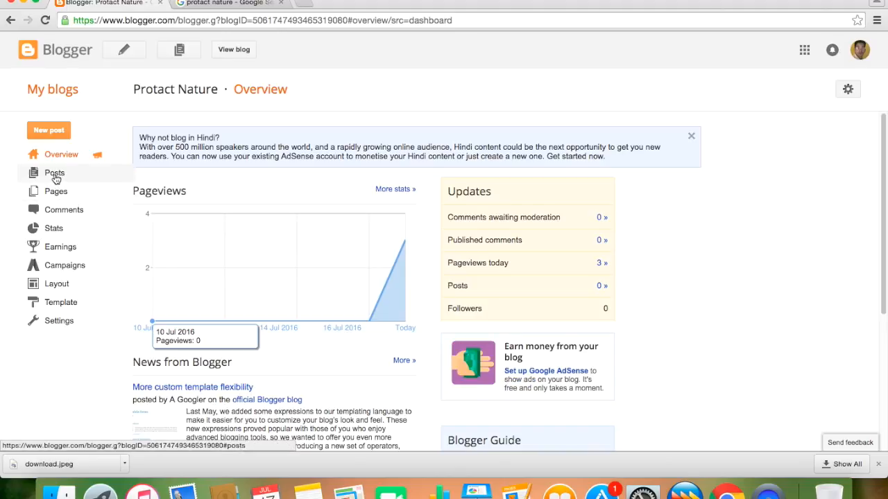
# Step: Start a new post in the Protact Nature blog and title it "Don't pollute air ."
pyautogui.click(49, 131)
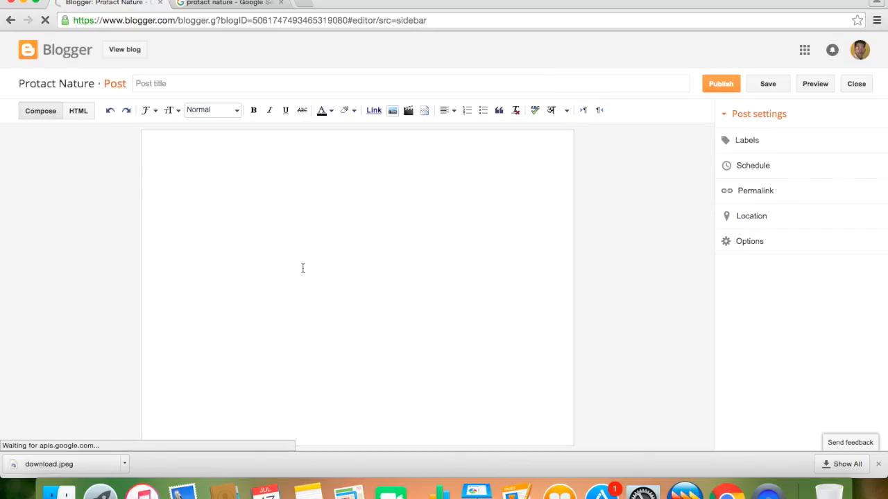
pyautogui.click(213, 89)
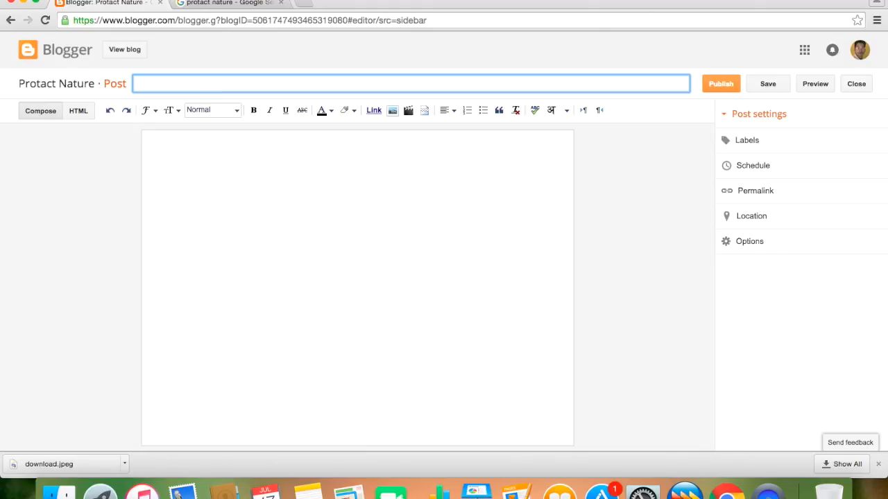
pyautogui.write("Don't pollute air .")
# Step: Write "Dont pollute air . Plant tree ." on the second line of the post body
pyautogui.click(300, 180)
pyautogui.press('Return')
pyautogui.write('P')
pyautogui.press('BackSpace')
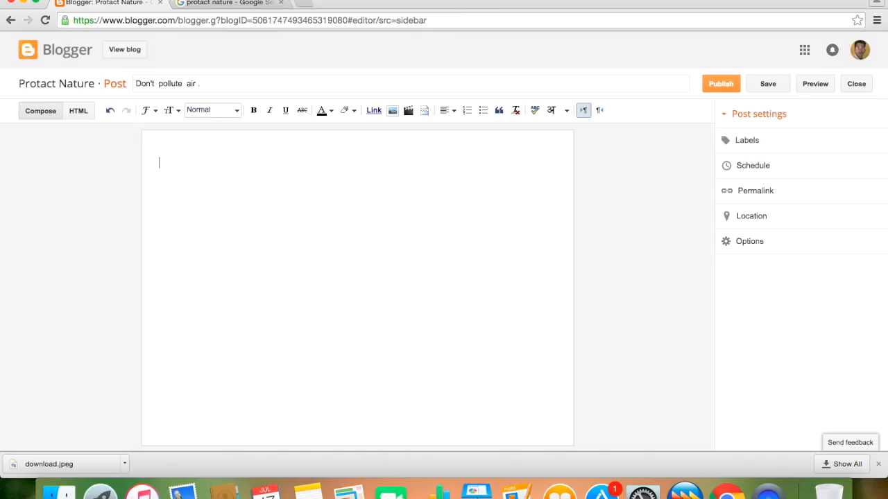
pyautogui.write('Dont pollute air . Plant ')
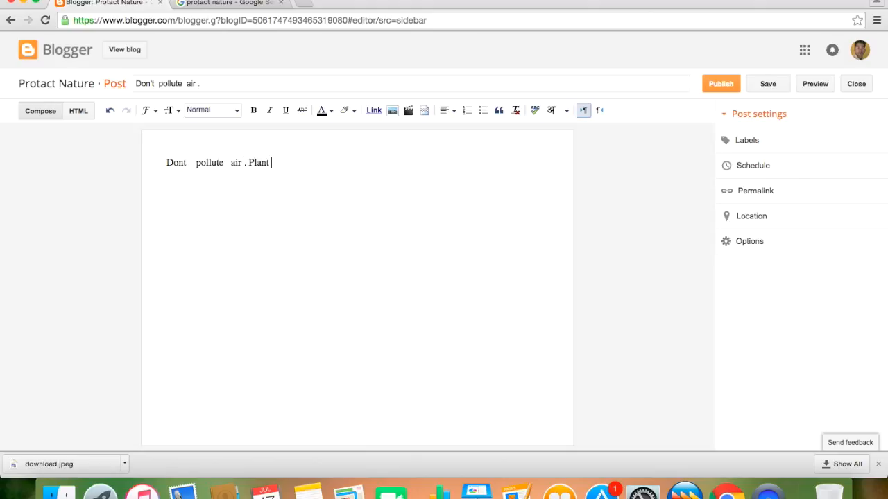
pyautogui.write('tree')
# Step: Upload the image CdxSZoNW4AA2gbr.jpg from the Desktop and add it to the post
pyautogui.click(393, 110)
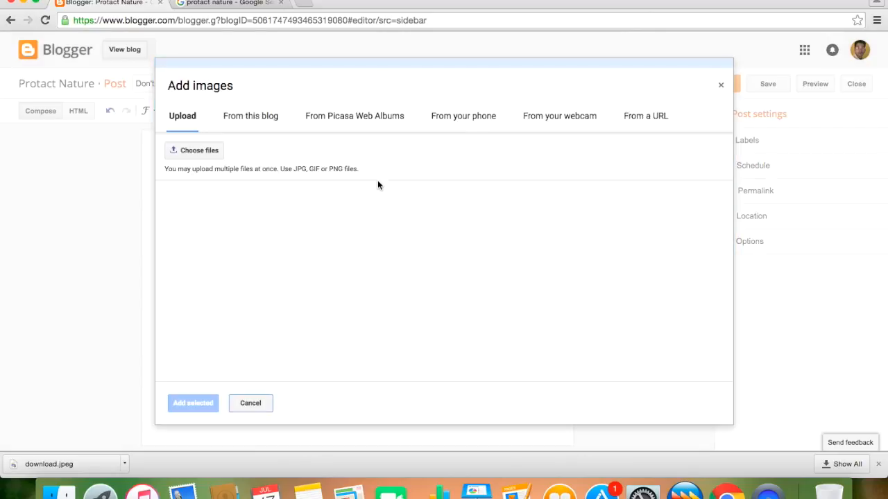
pyautogui.click(199, 151)
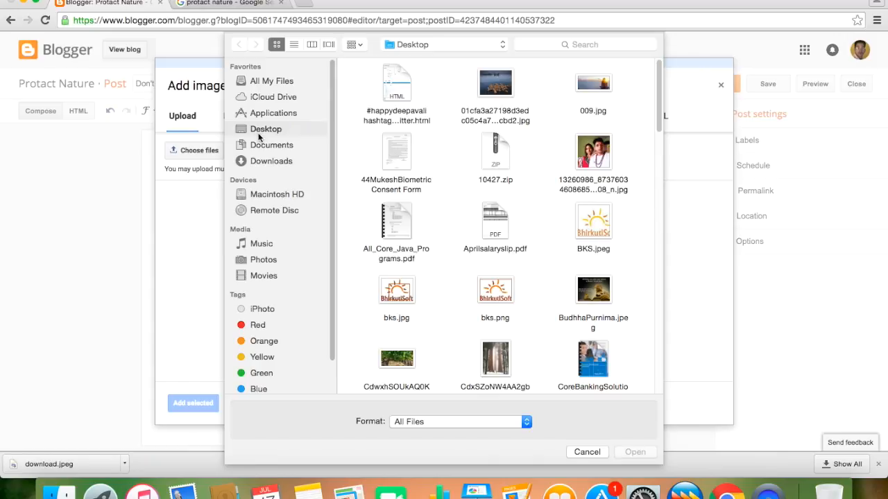
pyautogui.scroll(-2, 522, 205)
pyautogui.click(494, 295)
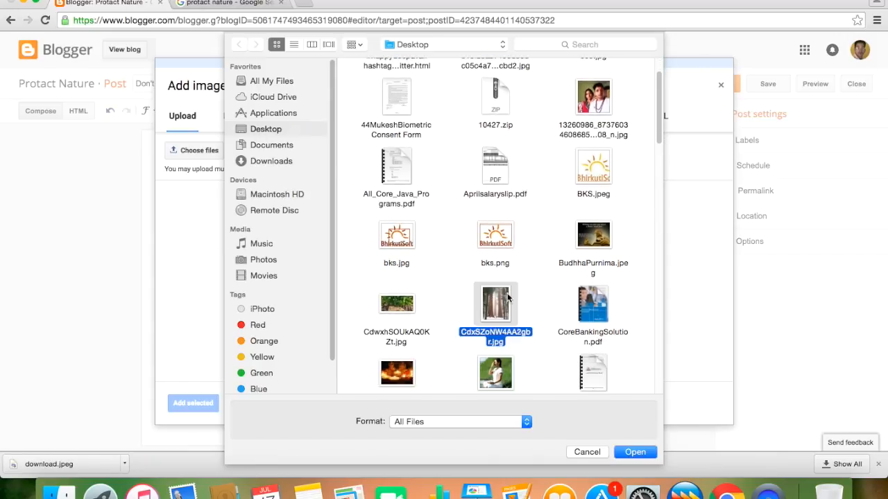
pyautogui.click(635, 451)
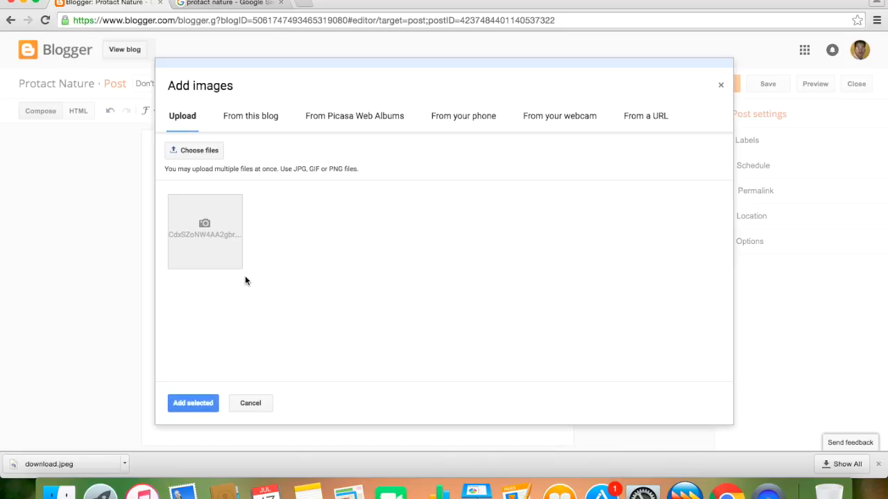
pyautogui.click(193, 405)
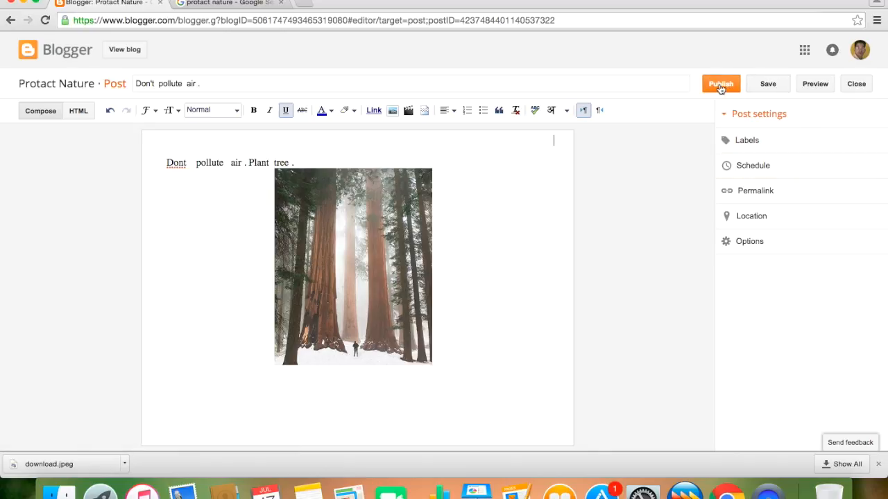
# Step: Preview the post to check its title, text and image, and return to the post editor
pyautogui.click(816, 88)
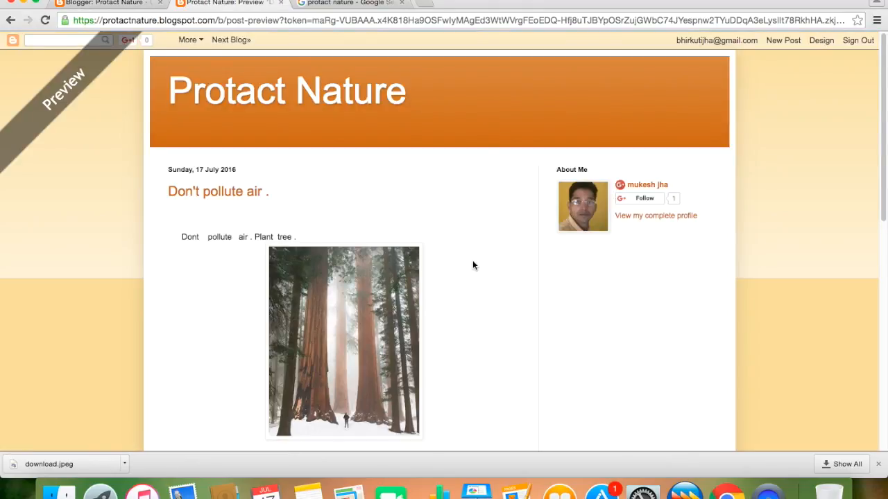
pyautogui.scroll(-3, 473, 261)
pyautogui.scroll(3, 472, 257)
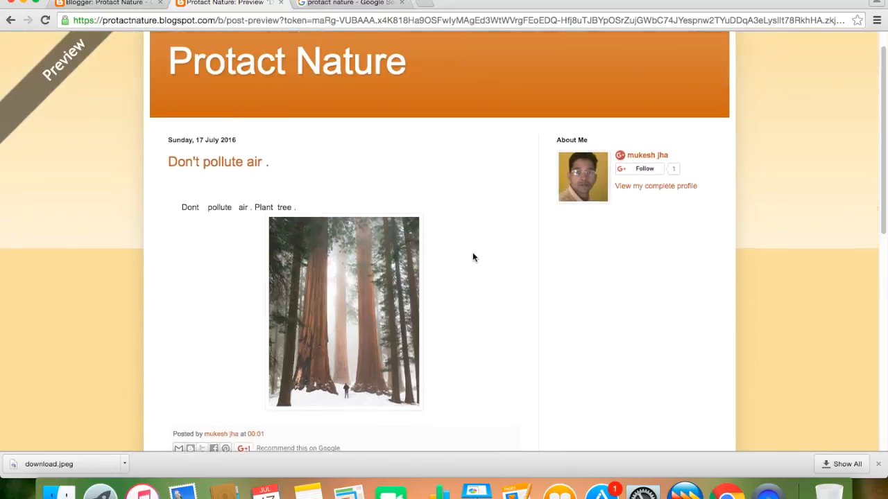
pyautogui.click(106, 4)
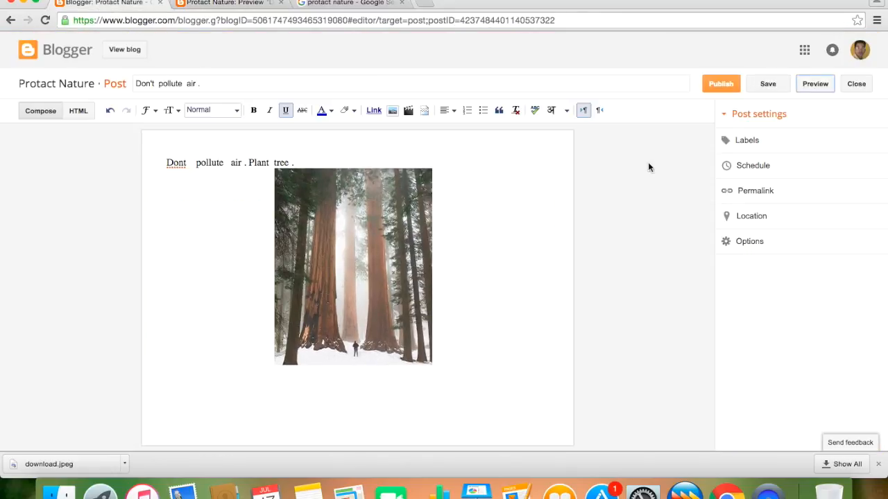
# Step: Publish the post and dismiss the Google+ sharing dialog without sharing, after reviewing its contents
pyautogui.click(721, 87)
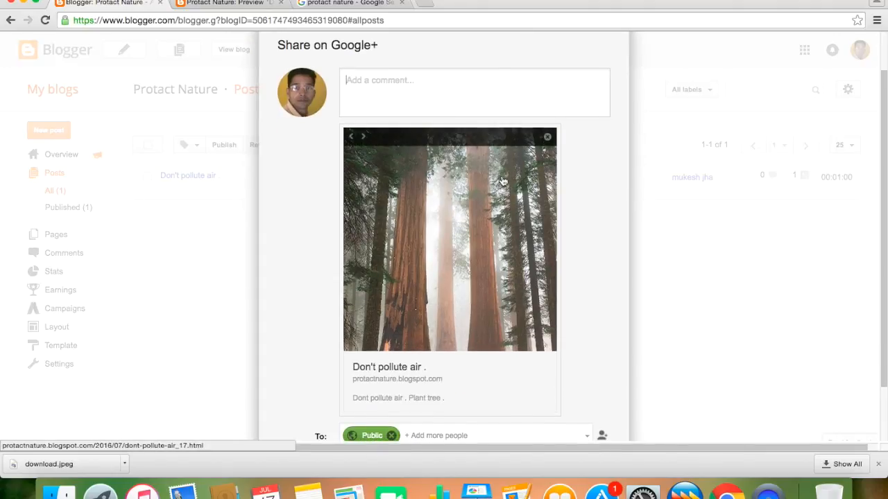
pyautogui.scroll(-2, 504, 174)
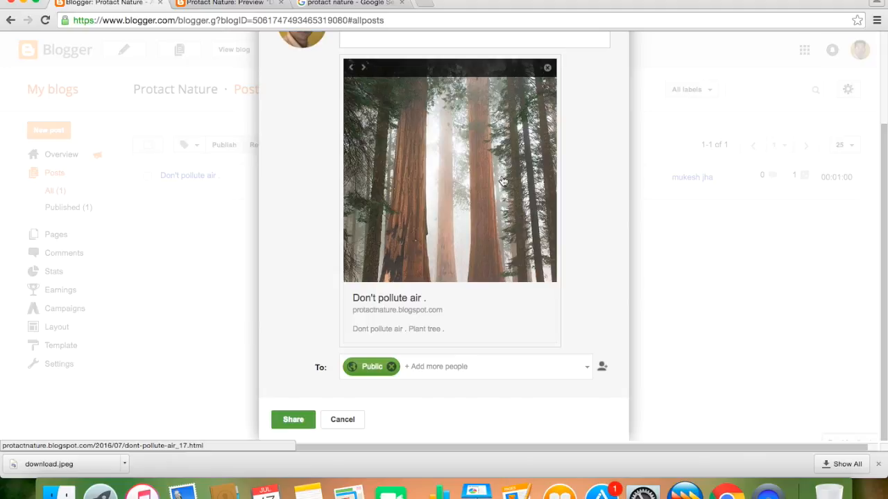
pyautogui.scroll(3, 502, 182)
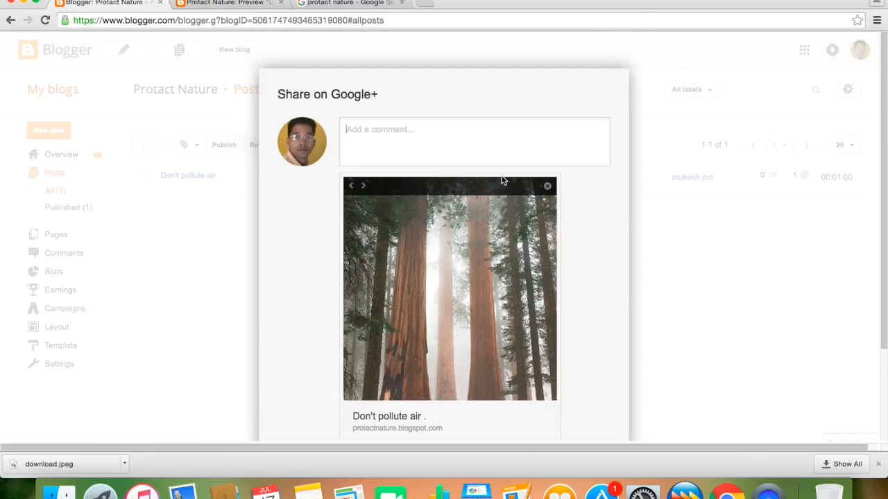
pyautogui.scroll(-3, 582, 214)
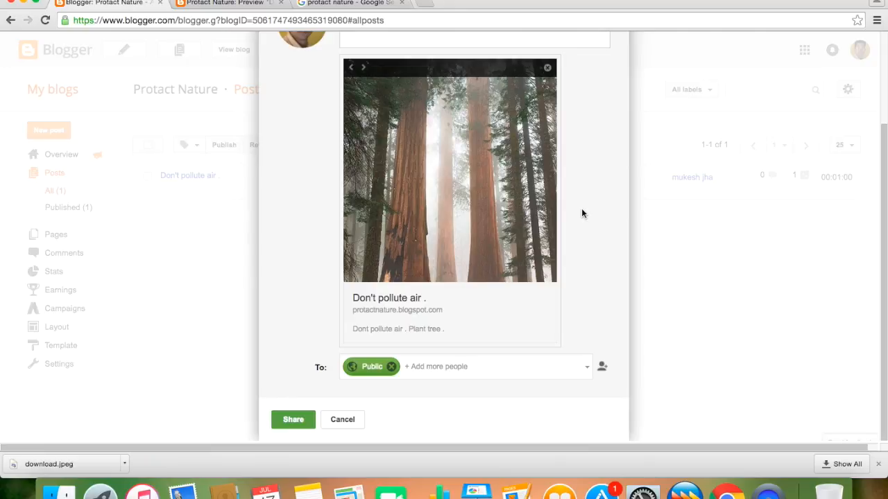
pyautogui.scroll(3, 581, 214)
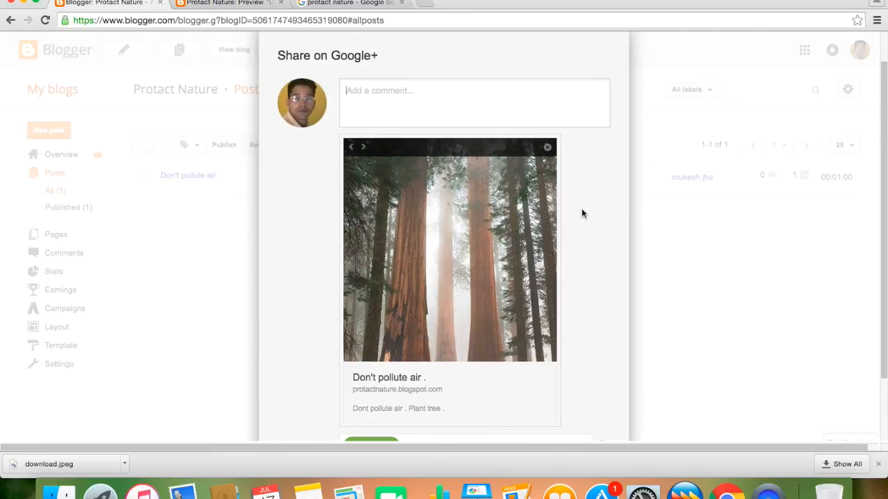
pyautogui.scroll(-3, 581, 213)
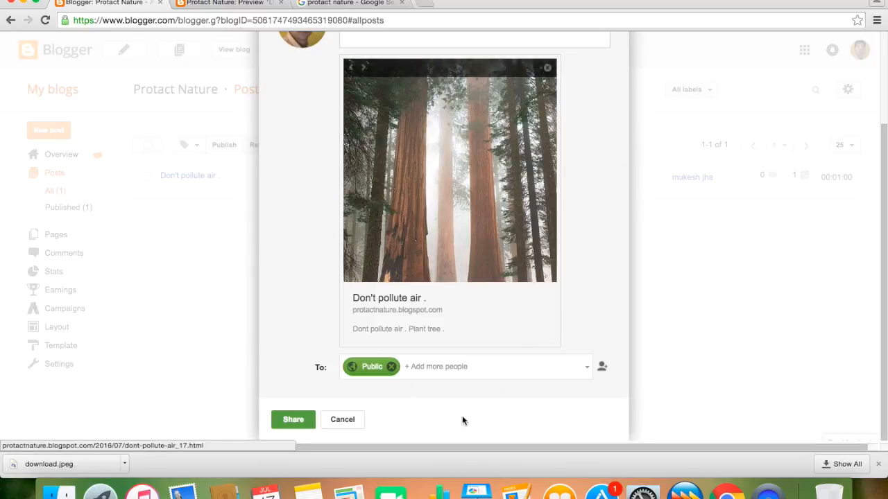
pyautogui.click(350, 425)
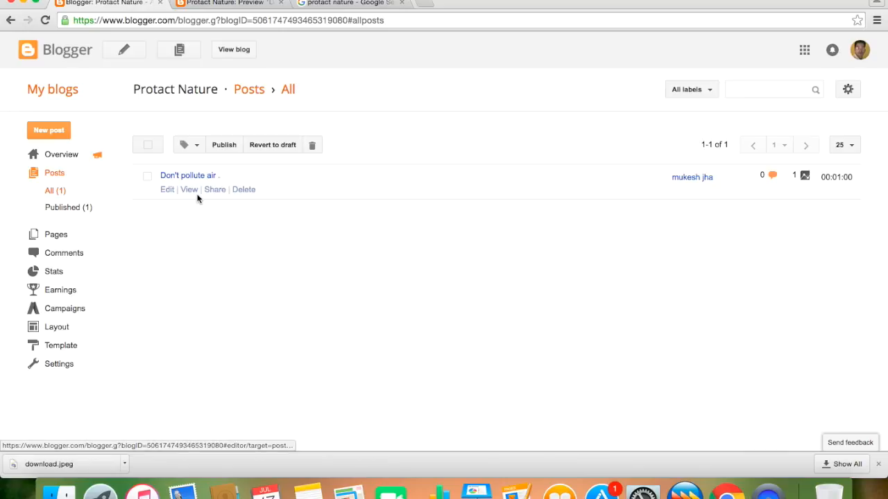
# Step: Open the published "Don't pollute air ." post for editing and return to the posts list
pyautogui.click(170, 194)
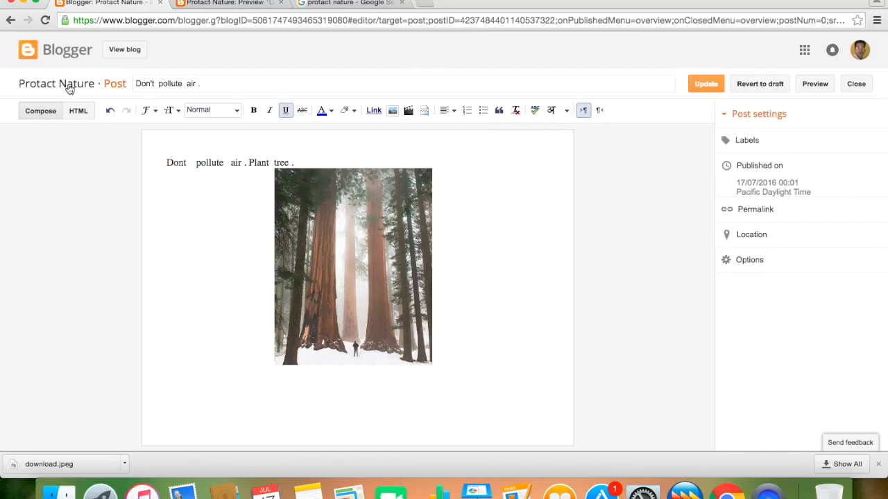
pyautogui.click(11, 25)
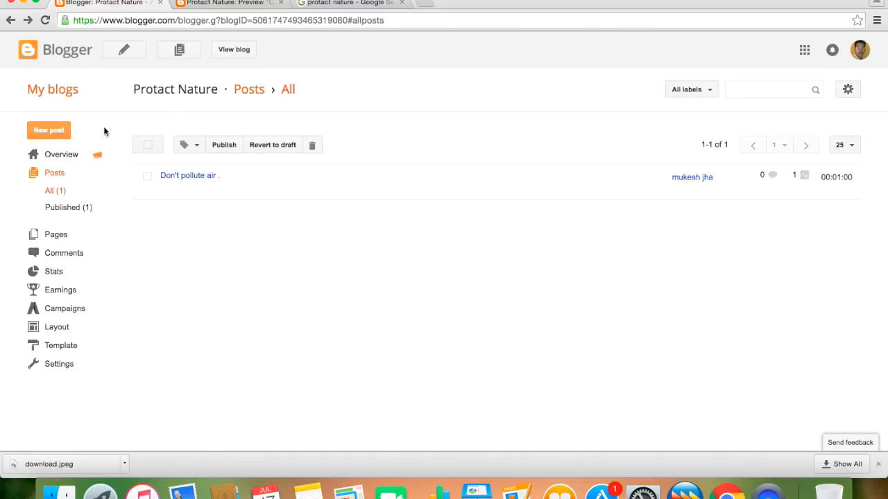
# Step: Examine the blog's pageviews, traffic sources and audience map in its statistics, and look at the Campaigns page
pyautogui.moveTo(482, 190)
pyautogui.click(51, 276)
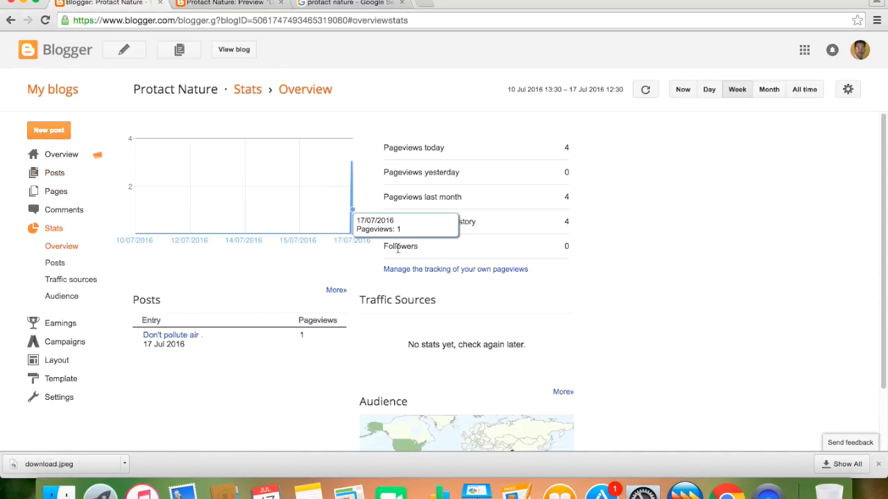
pyautogui.scroll(-2, 339, 421)
pyautogui.scroll(-1, 334, 421)
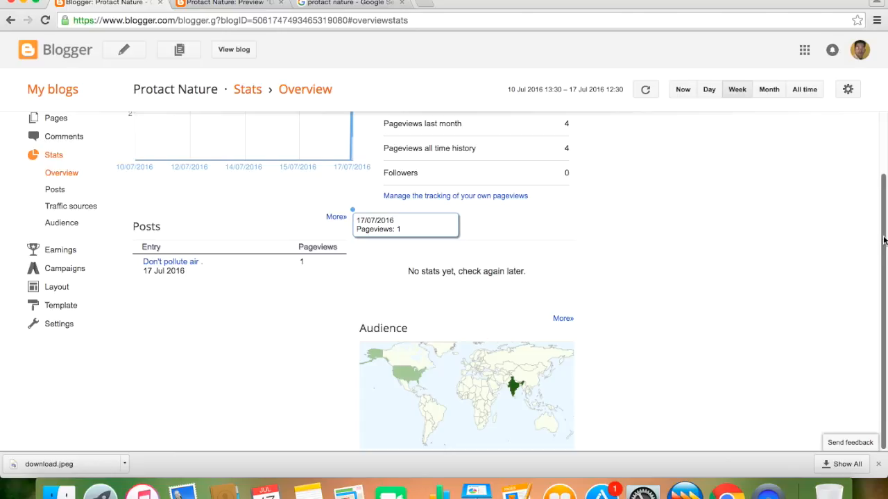
pyautogui.moveTo(885, 239); pyautogui.dragTo(883, 168)
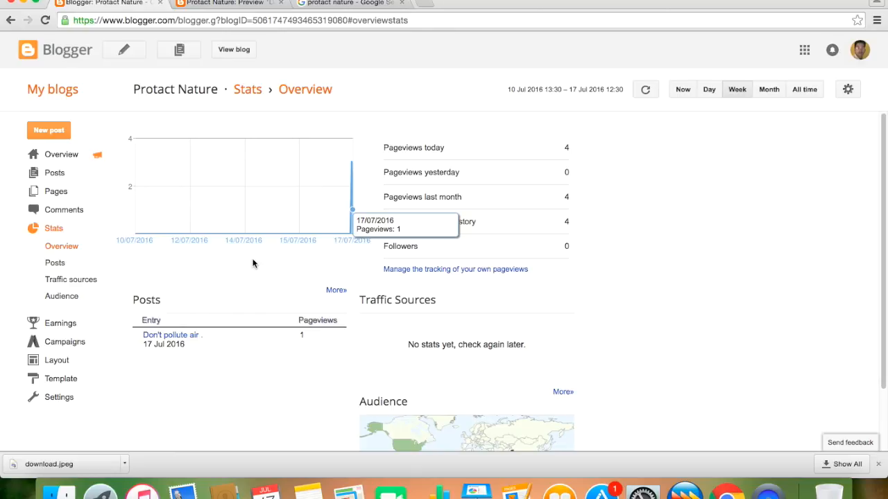
pyautogui.click(64, 344)
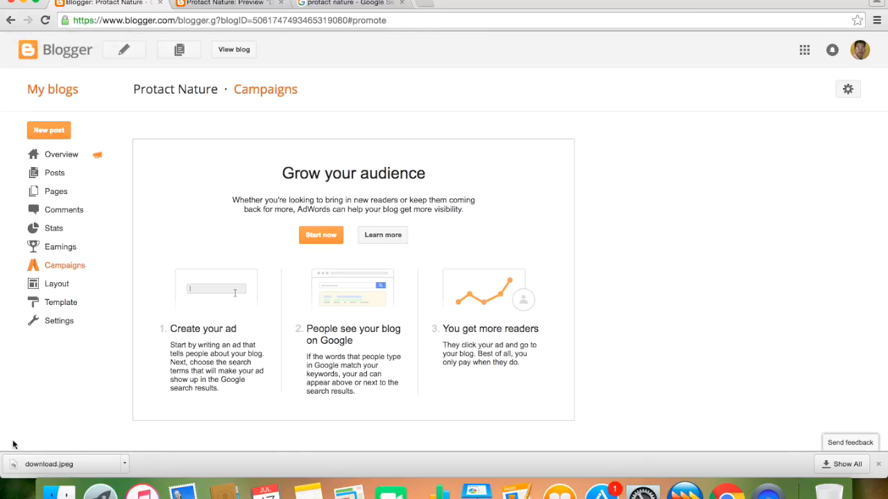
# Step: Customise the blog's template by choosing the Picture Window design, and check the whole page in the preview
pyautogui.click(62, 303)
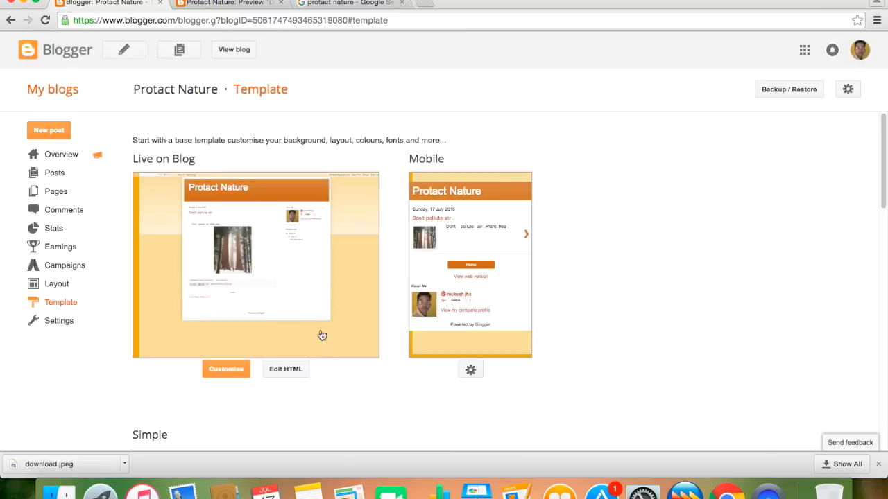
pyautogui.click(224, 368)
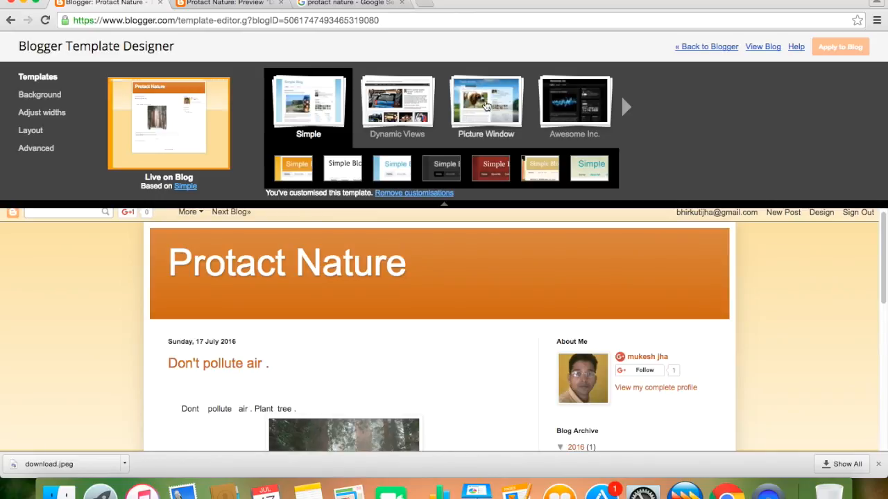
pyautogui.click(471, 90)
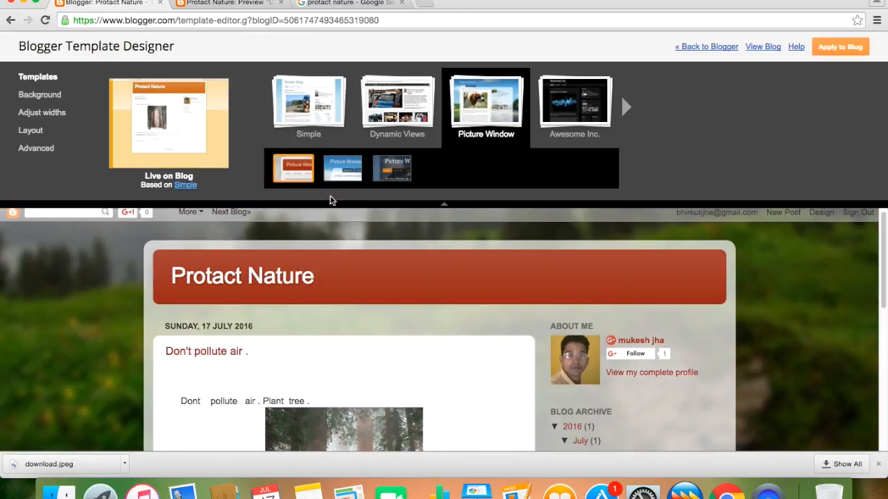
pyautogui.scroll(-10, 505, 349)
pyautogui.scroll(10, 496, 333)
pyautogui.scroll(-5, 496, 334)
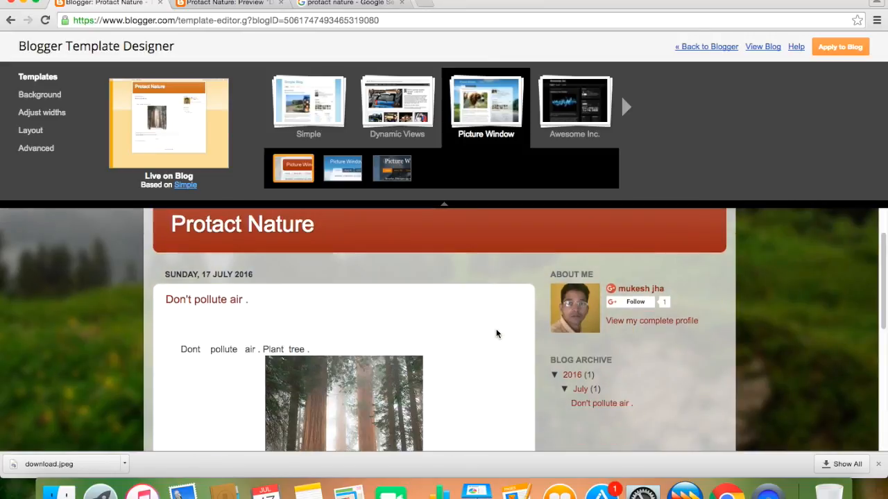
pyautogui.scroll(-5, 495, 330)
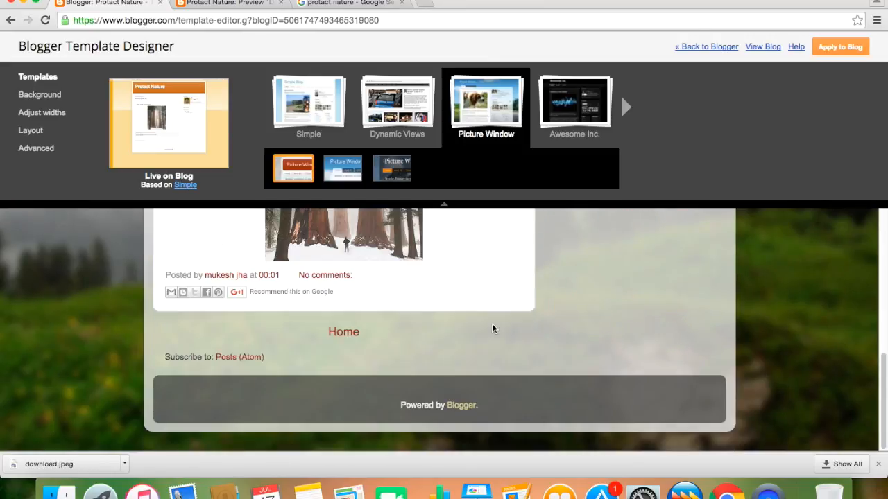
pyautogui.scroll(10, 701, 226)
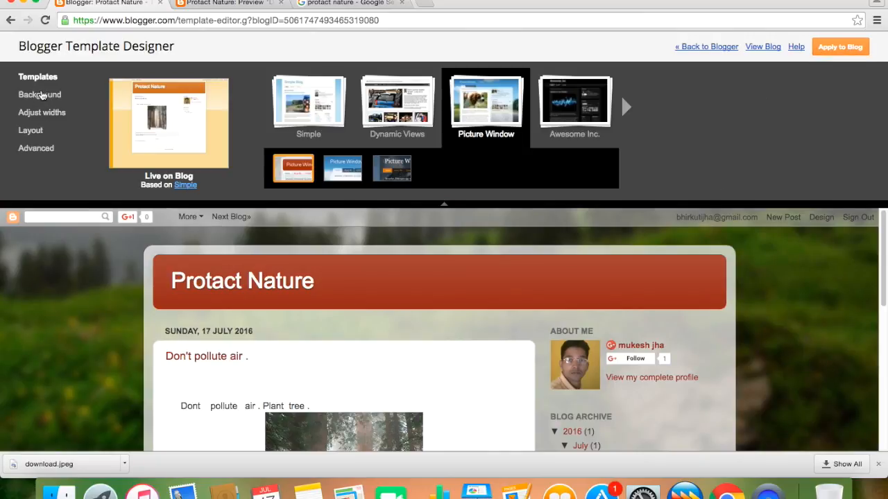
# Step: Review the template's background, width, layout and advanced post and background colour options, and return to the template choices
pyautogui.click(40, 96)
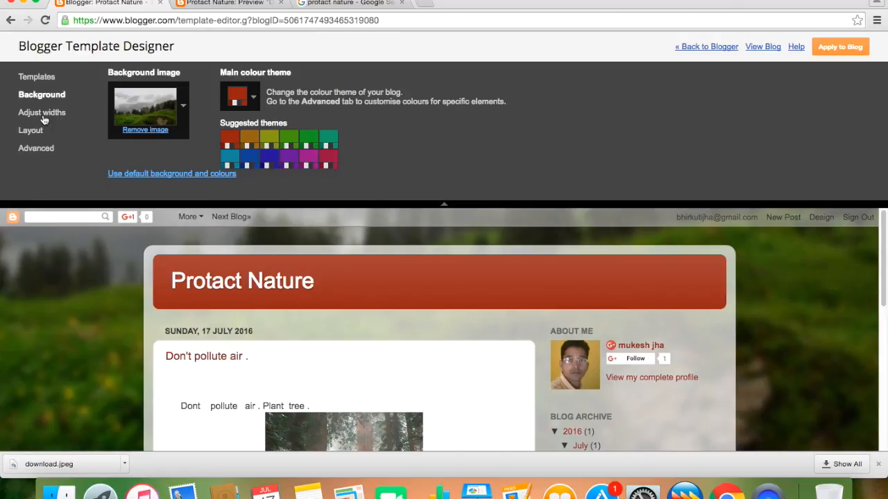
pyautogui.click(43, 117)
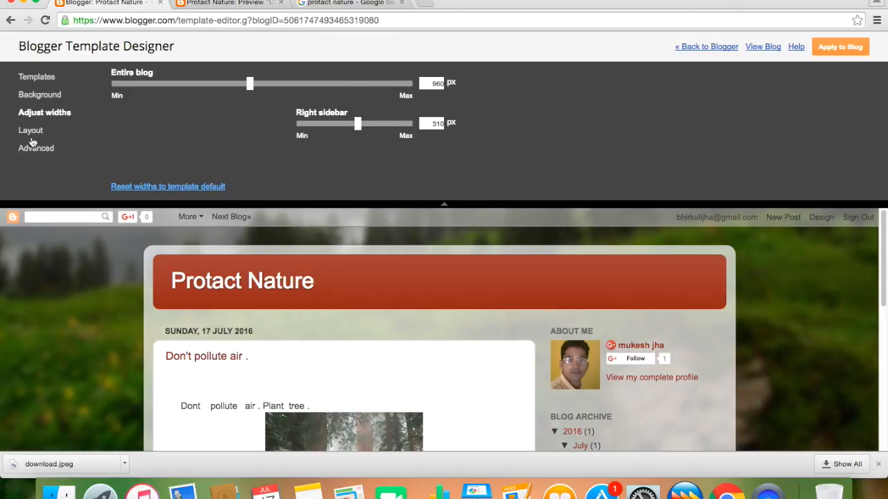
pyautogui.click(31, 131)
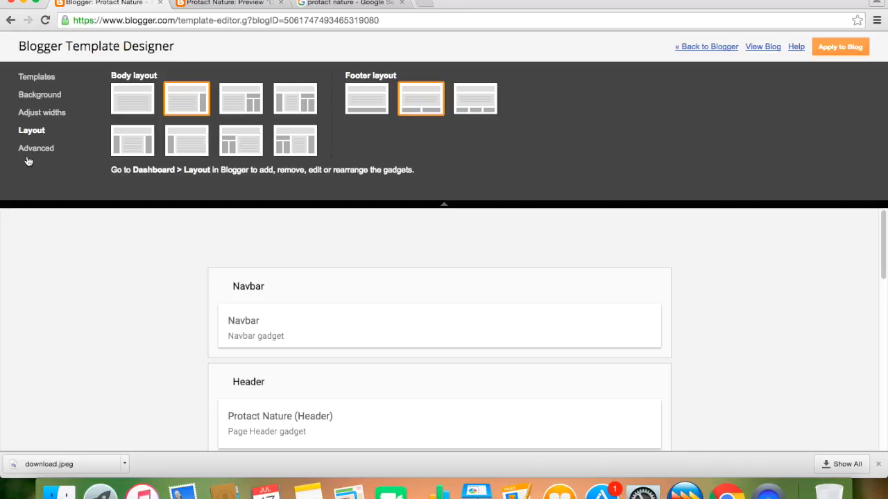
pyautogui.click(28, 159)
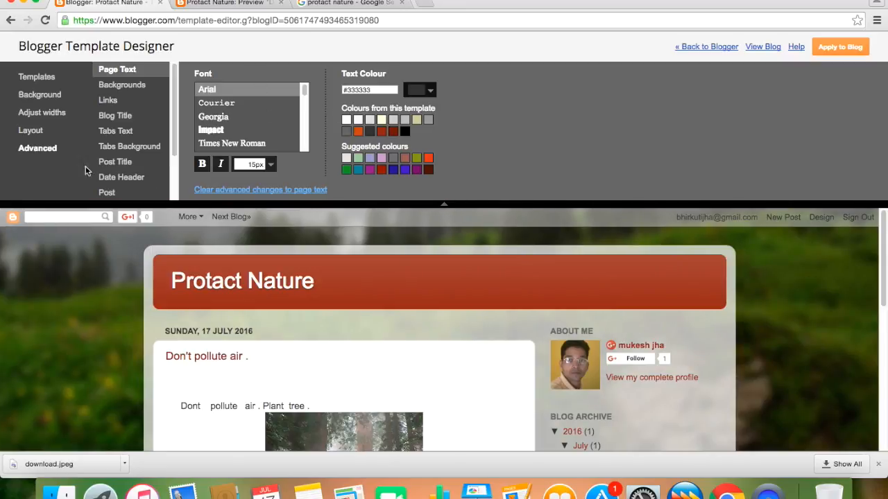
pyautogui.click(108, 194)
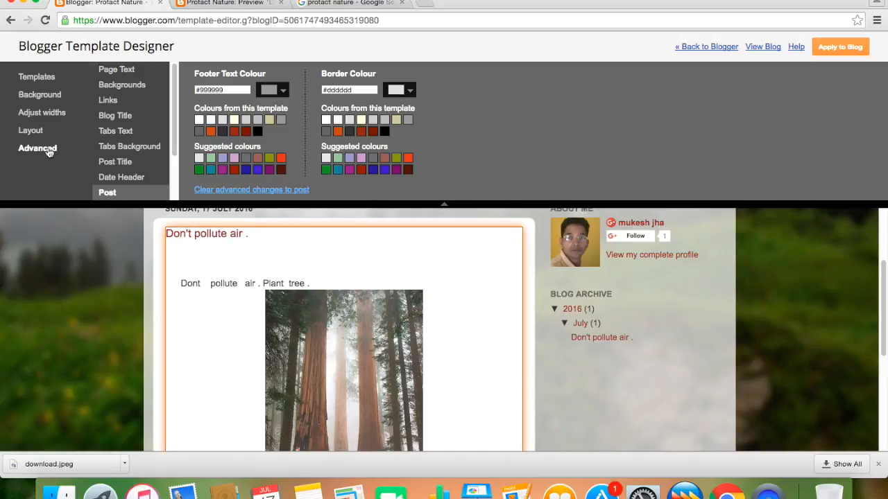
pyautogui.click(120, 86)
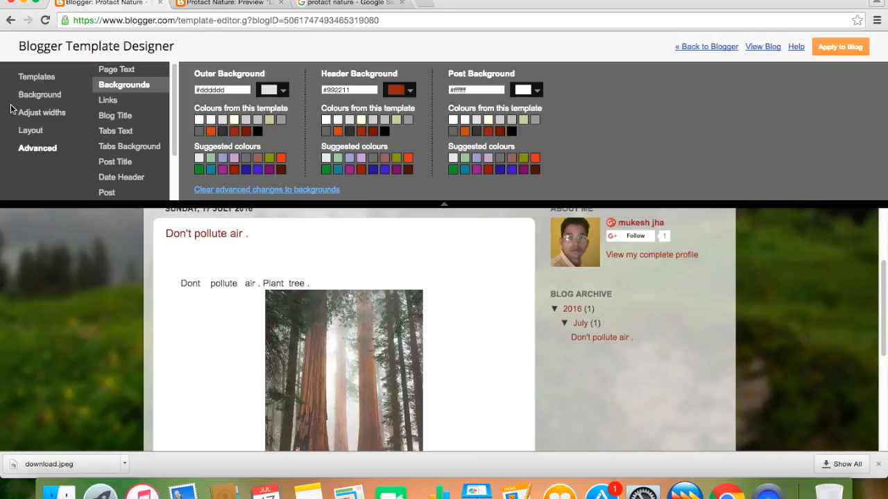
pyautogui.click(32, 79)
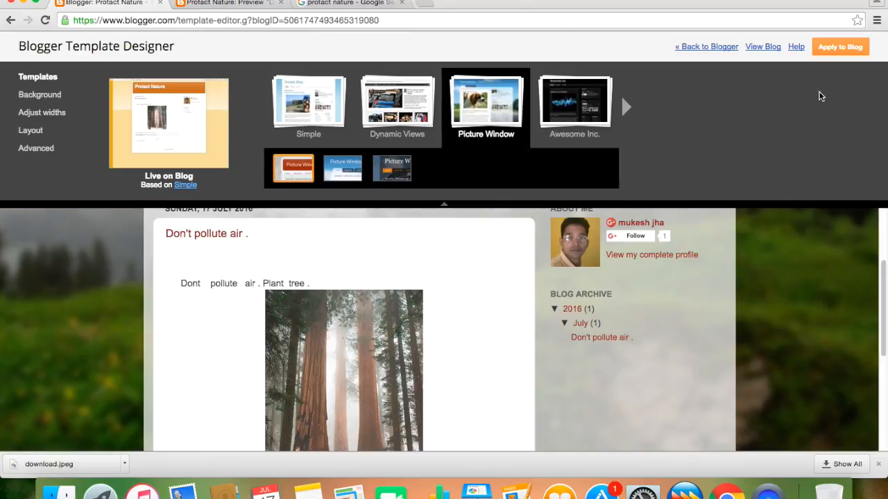
# Step: Apply the Picture Window template to the blog and return to the blog's dashboard
pyautogui.scroll(-5, 548, 326)
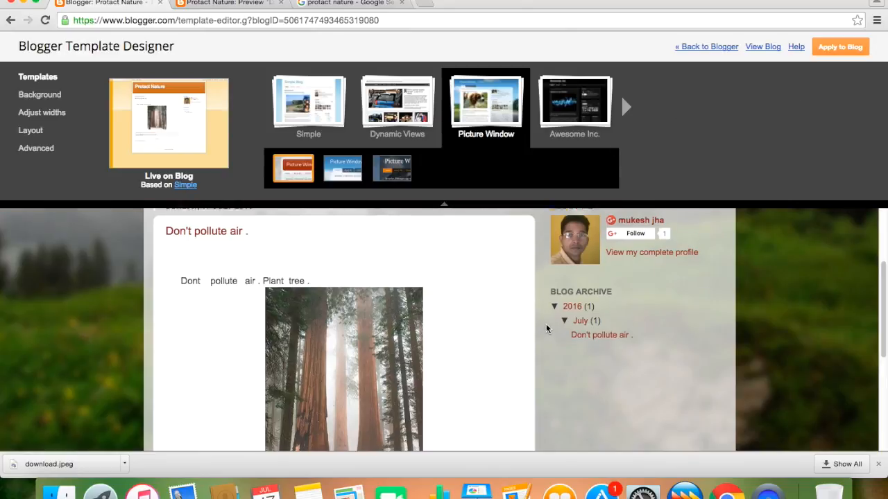
pyautogui.click(832, 53)
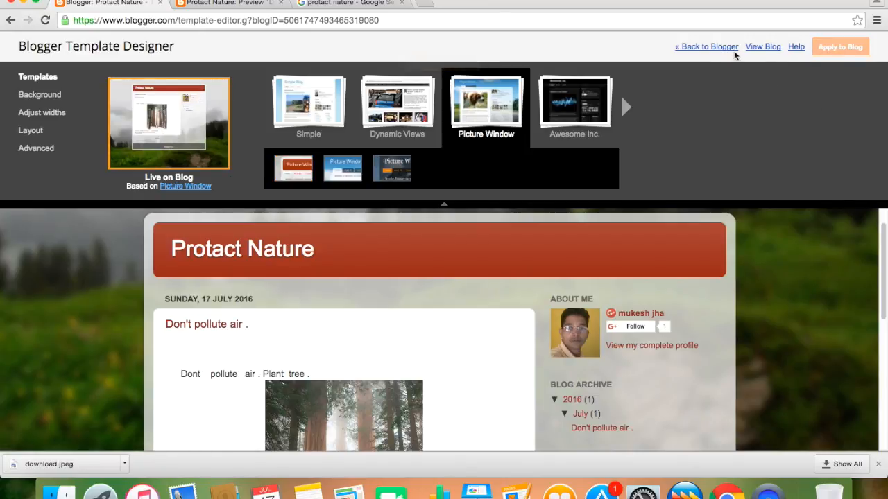
pyautogui.click(704, 49)
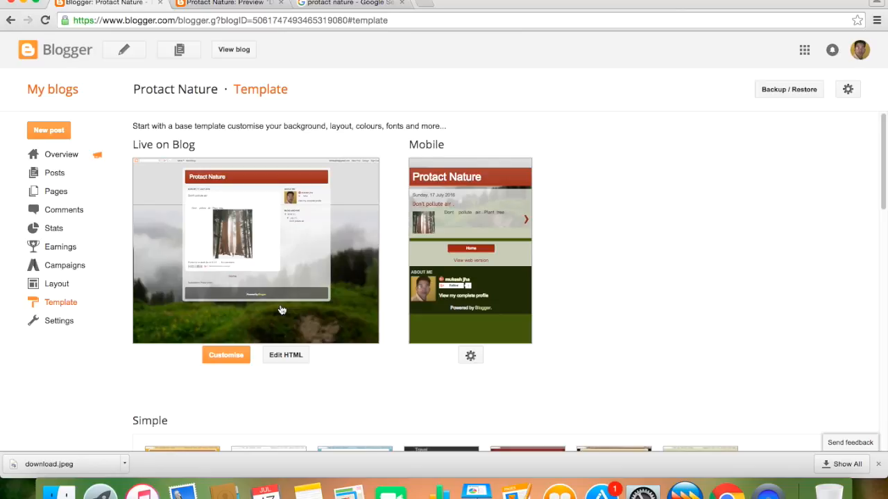
# Step: Open the template's HTML code and look through it down to the footer and closing body sections
pyautogui.click(294, 356)
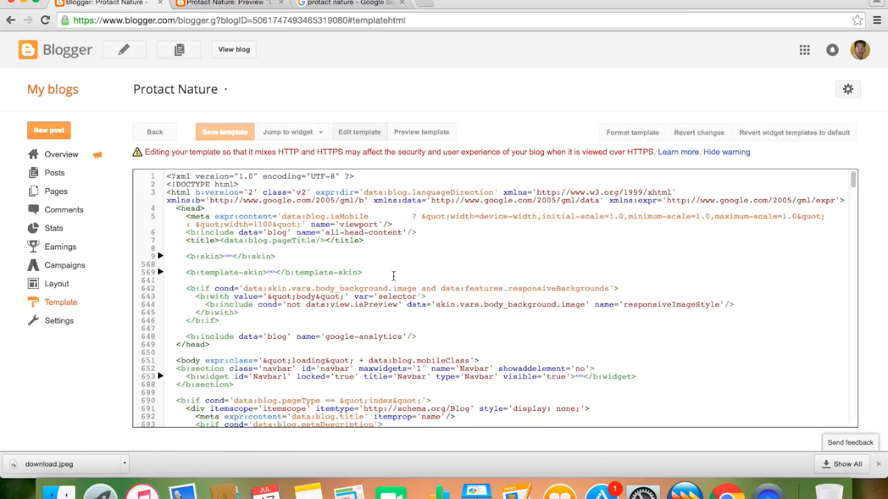
pyautogui.scroll(-20, 394, 277)
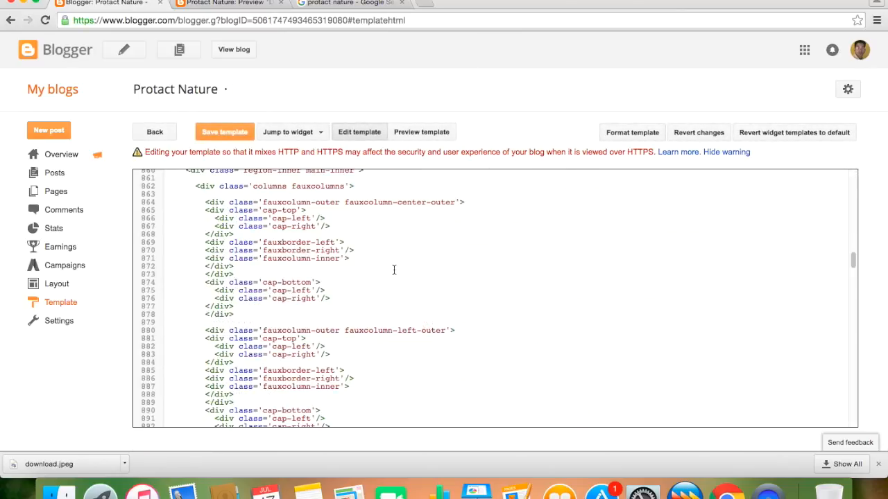
pyautogui.scroll(-20, 393, 271)
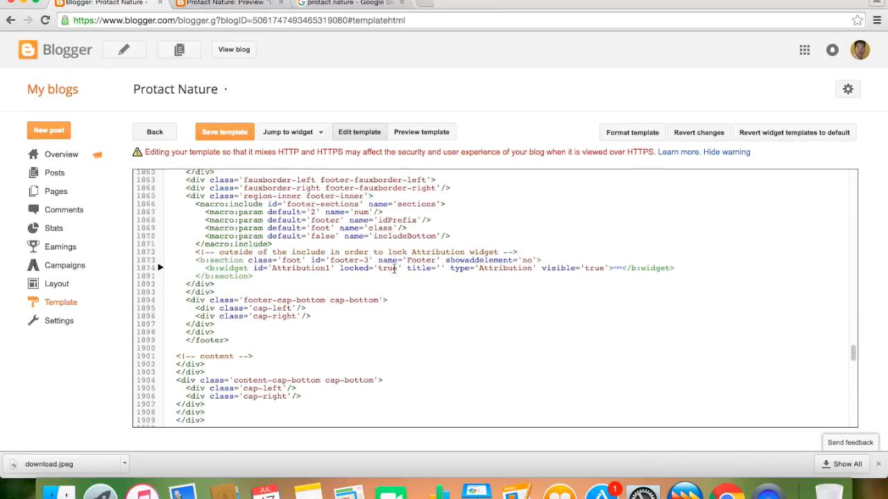
pyautogui.scroll(20, 393, 269)
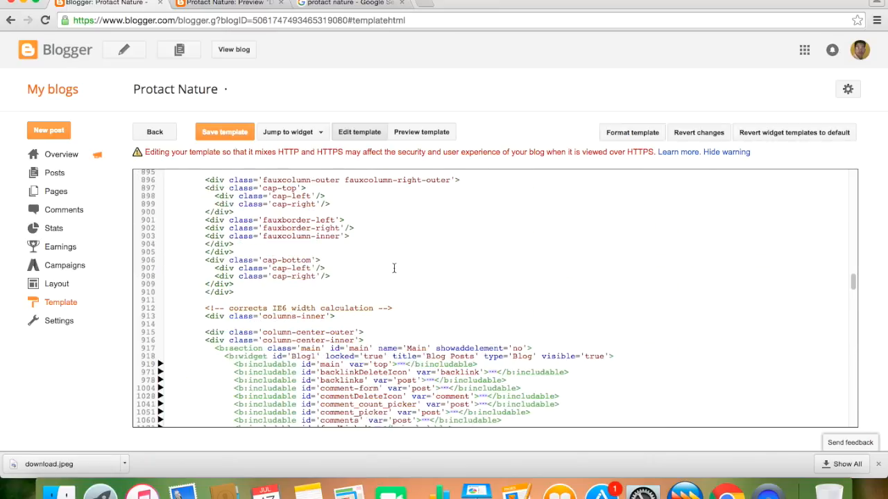
pyautogui.scroll(-20, 394, 268)
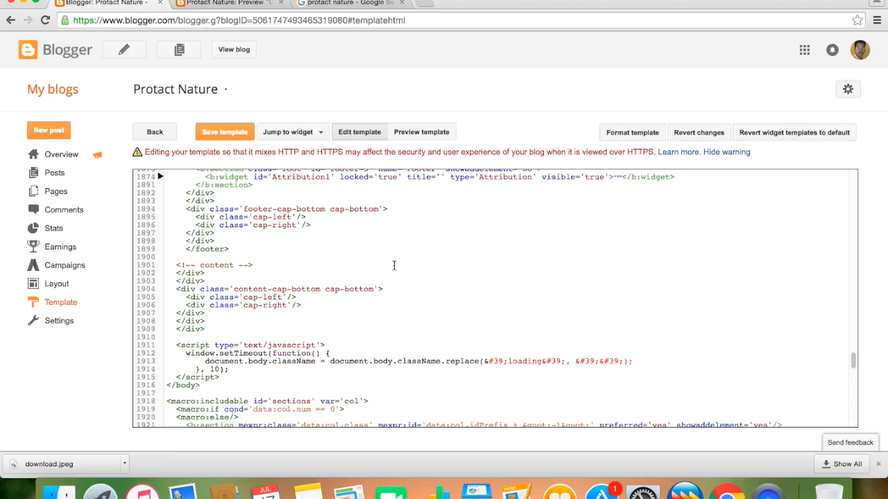
pyautogui.scroll(-3, 393, 264)
pyautogui.scroll(15, 394, 264)
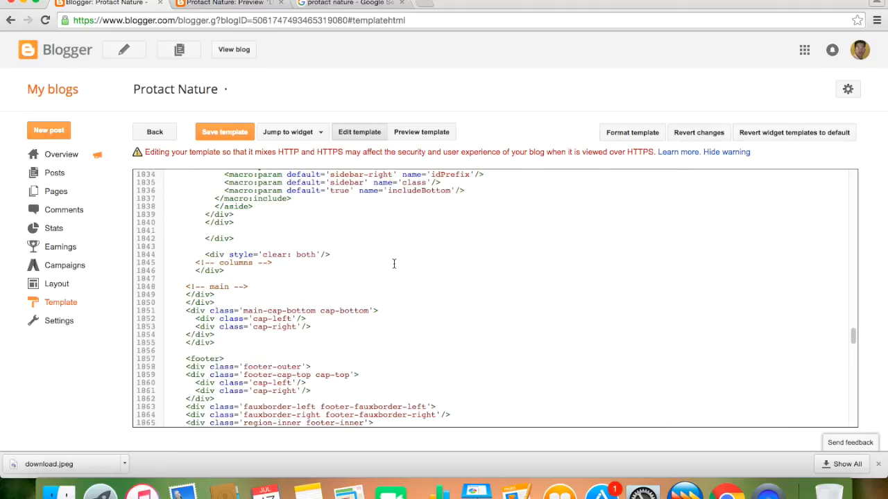
# Step: Look back through the template code to the Blog Posts widget section and return to the template overview
pyautogui.scroll(5, 394, 264)
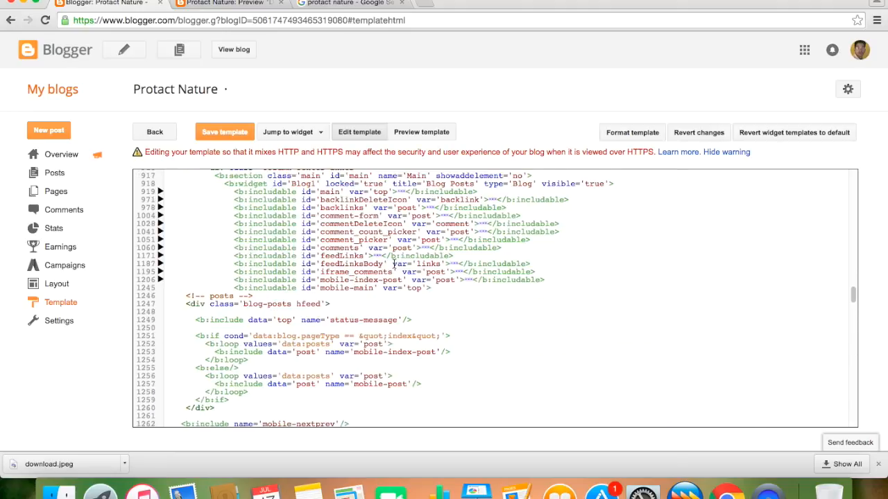
pyautogui.scroll(1, 394, 264)
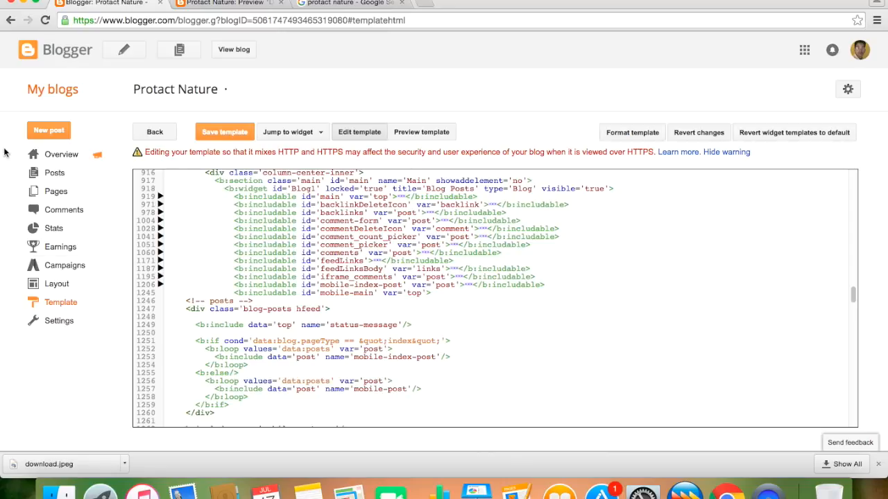
pyautogui.click(154, 132)
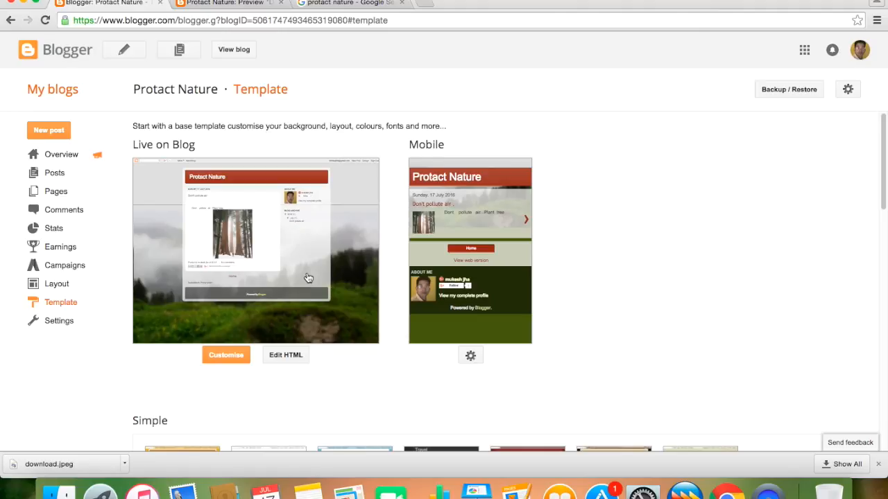
# Step: Upload the template file mBlog Free Version.xml from the mBlog Free Version folder inside the Desktop's untitled folder as the blog's template
pyautogui.click(778, 89)
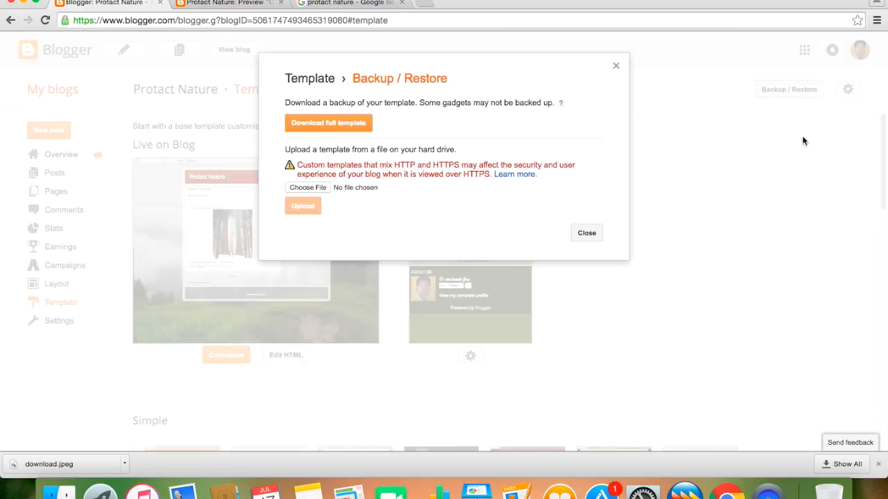
pyautogui.click(316, 187)
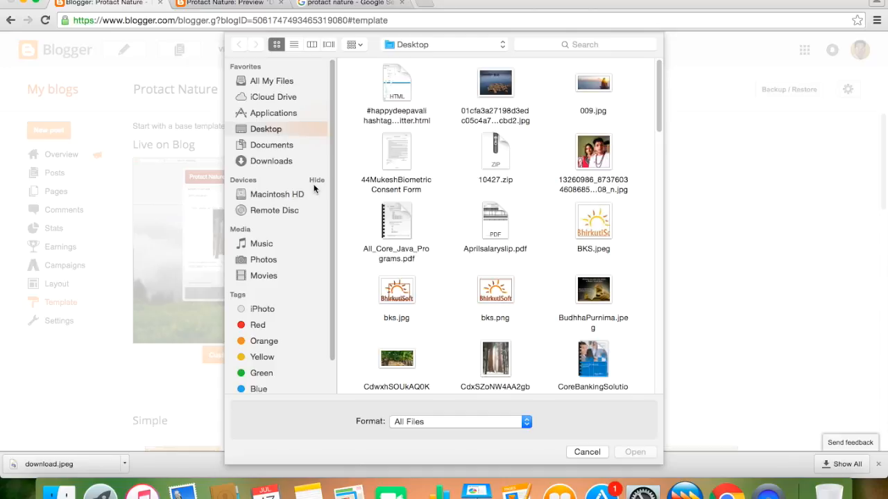
pyautogui.scroll(-10, 489, 163)
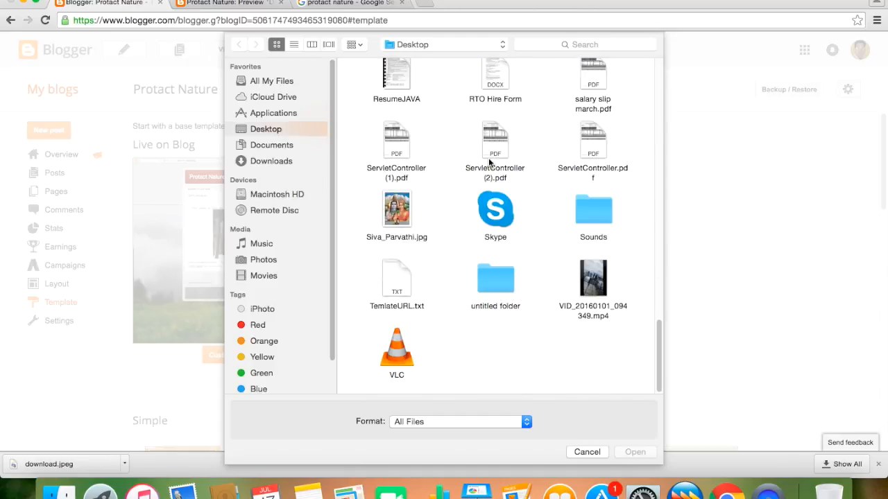
pyautogui.doubleClick(499, 285)
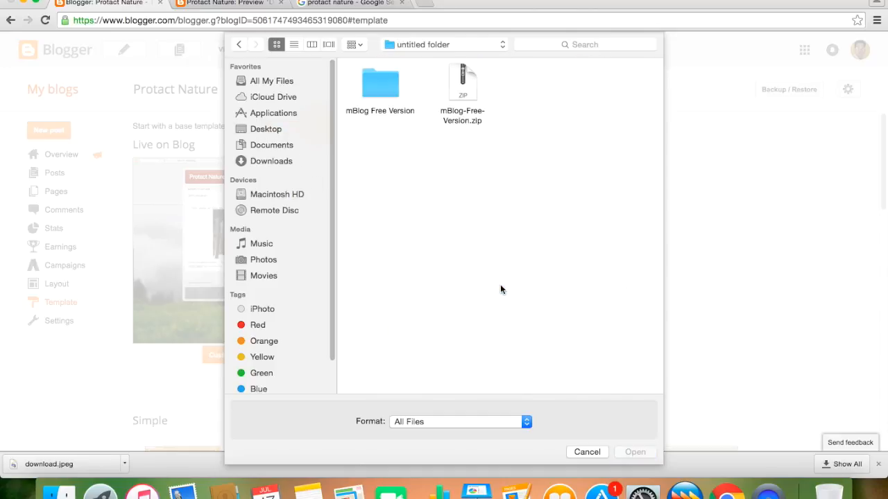
pyautogui.doubleClick(381, 87)
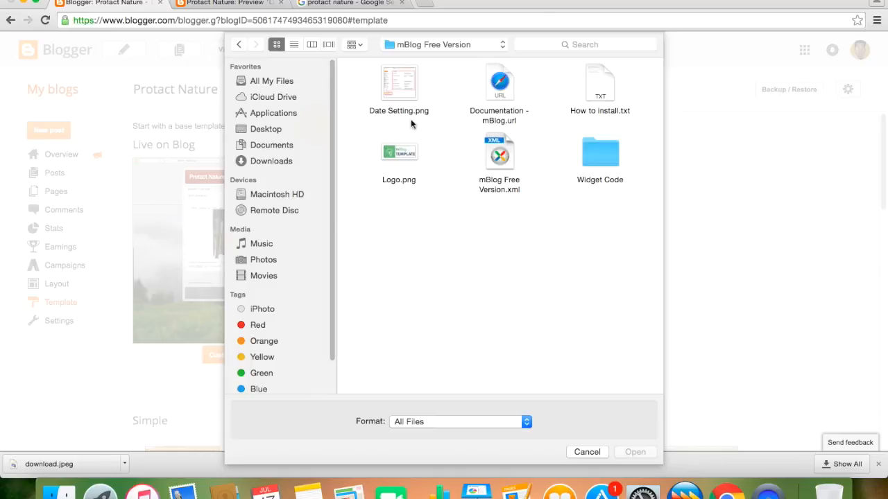
pyautogui.click(501, 170)
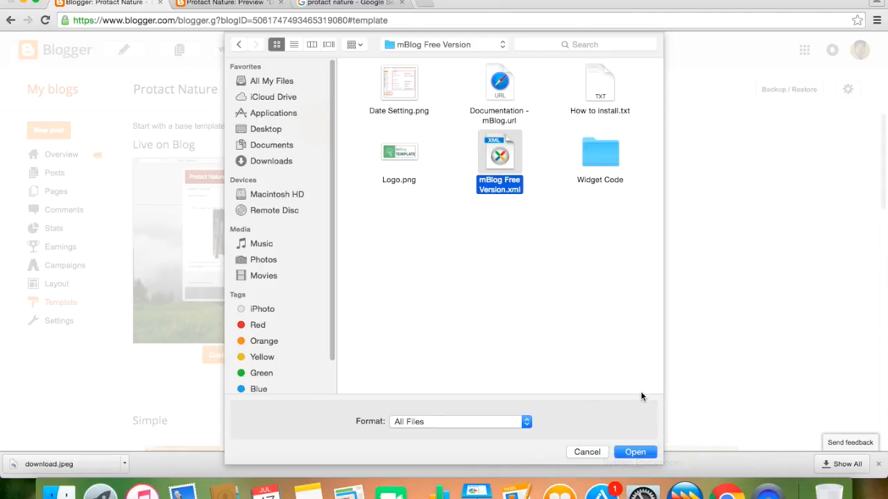
pyautogui.click(636, 452)
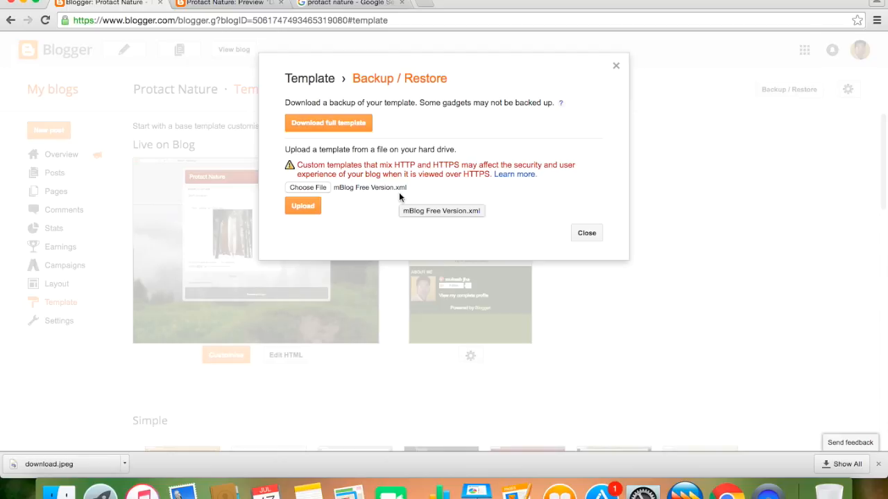
pyautogui.click(302, 207)
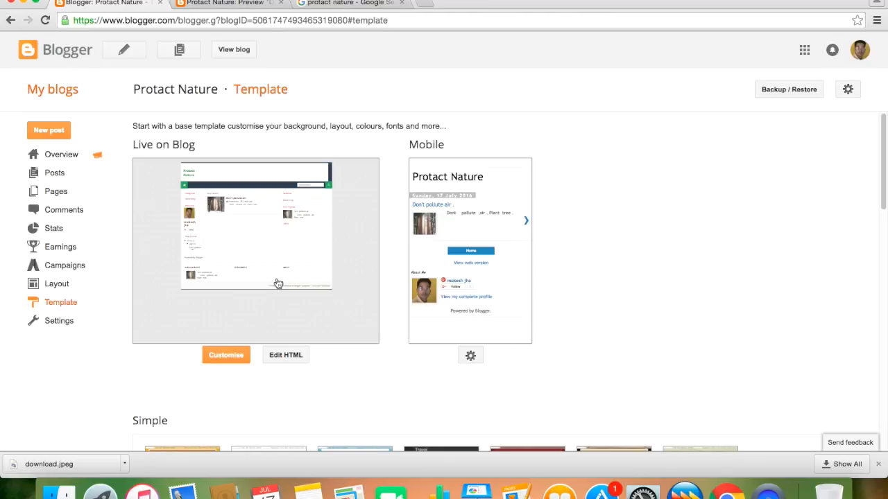
# Step: Open the uploaded template's HTML code, look through it from top to bottom, and return to the template overview
pyautogui.click(285, 357)
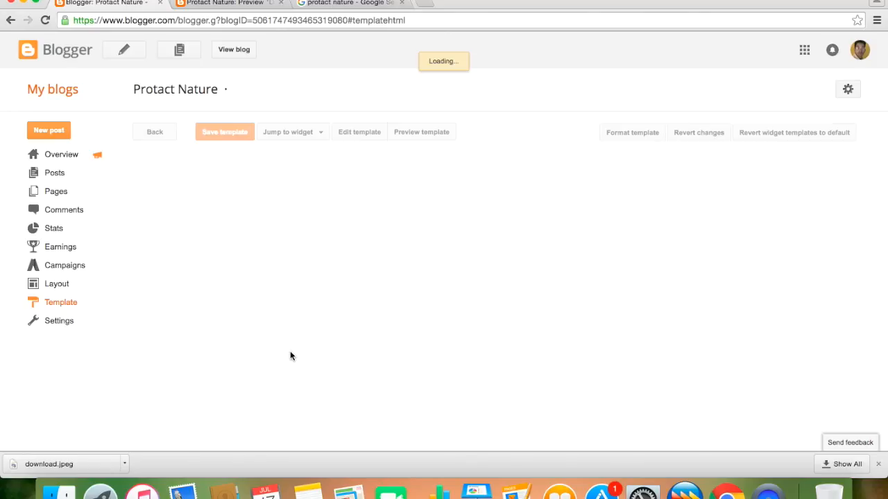
pyautogui.scroll(-15, 384, 323)
pyautogui.scroll(-20, 385, 323)
pyautogui.scroll(-20, 409, 289)
pyautogui.scroll(-15, 414, 289)
pyautogui.scroll(20, 412, 295)
pyautogui.scroll(20, 412, 300)
pyautogui.scroll(20, 407, 308)
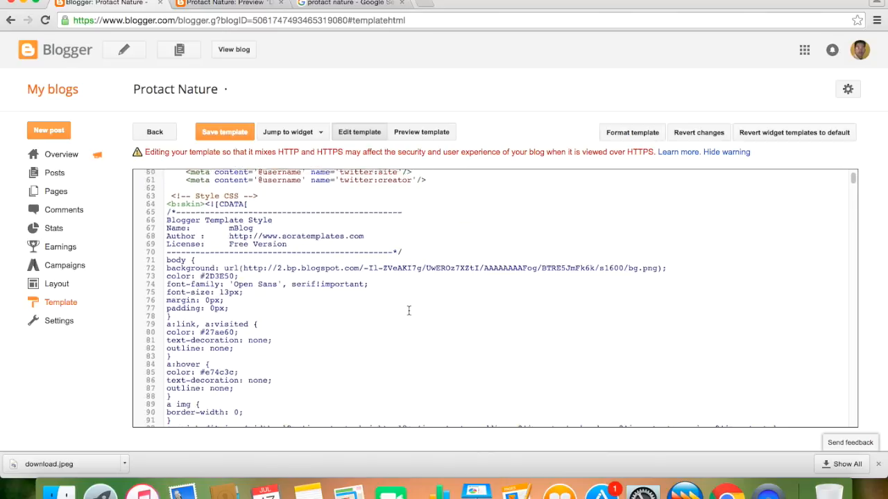
pyautogui.scroll(5, 408, 311)
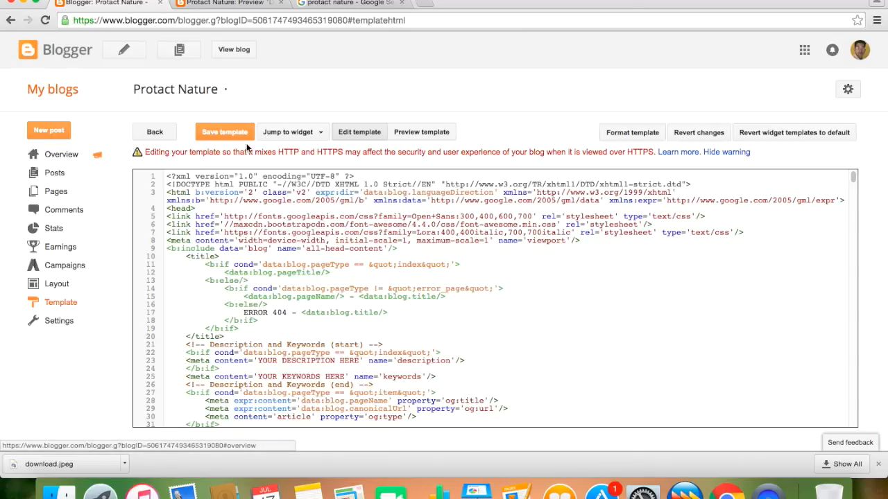
pyautogui.click(156, 132)
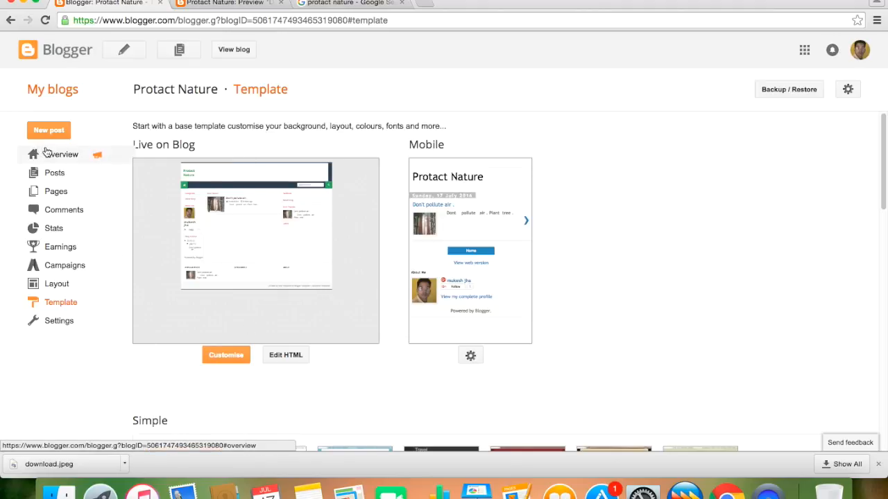
# Step: Open the blog's layout and look over the header, main menu and sidebar sections
pyautogui.click(58, 286)
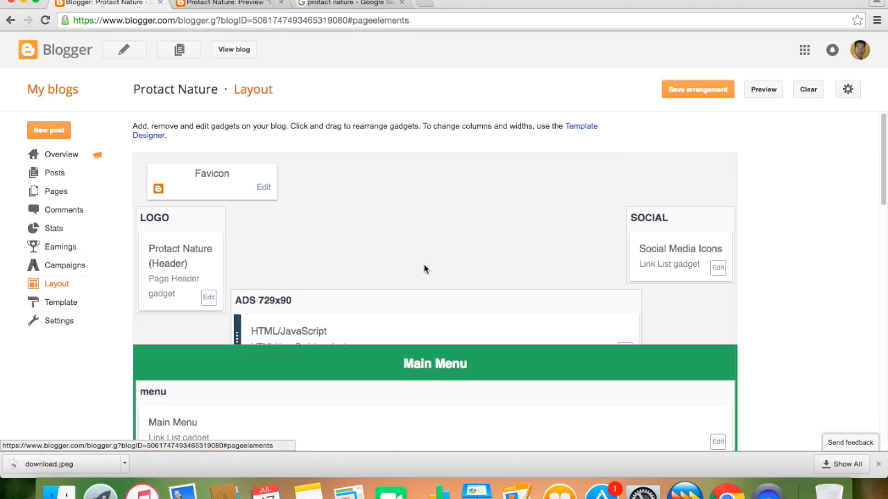
pyautogui.scroll(-5, 506, 319)
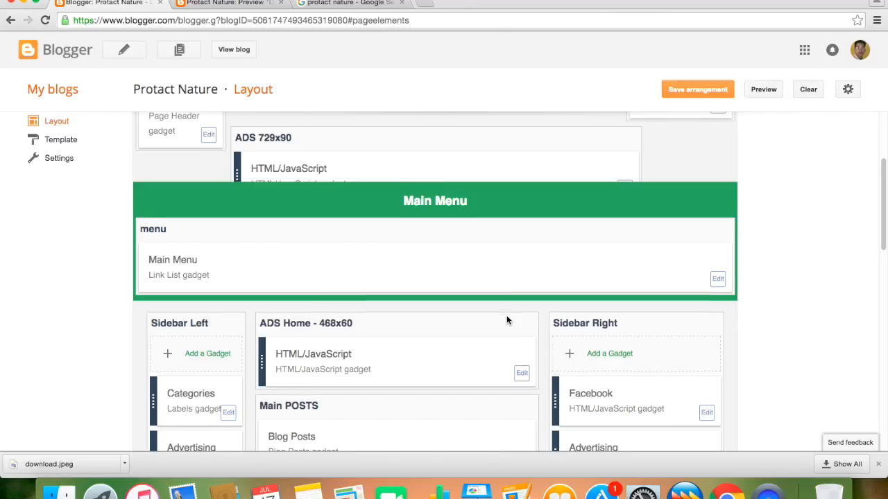
pyautogui.scroll(5, 506, 319)
pyautogui.scroll(1, 507, 317)
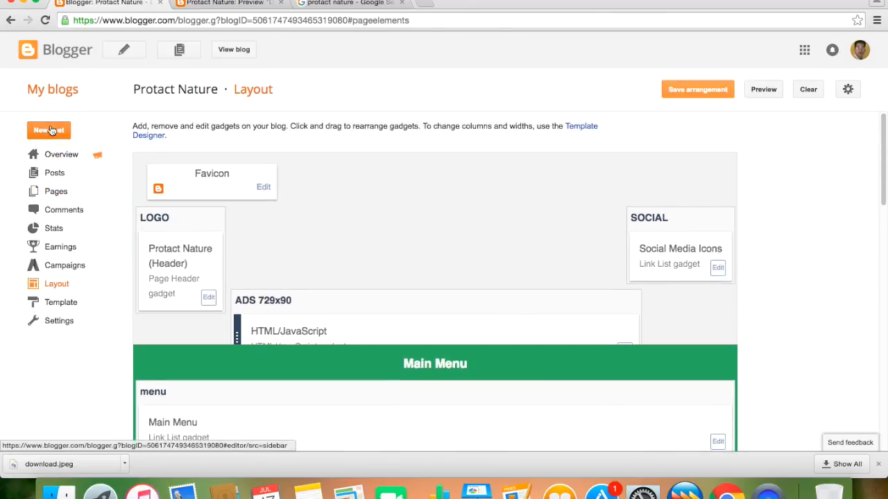
# Step: Reopen the Protact Nature blog from the list of blogs and examine its layout from the favicon down to the footer sections
pyautogui.click(69, 61)
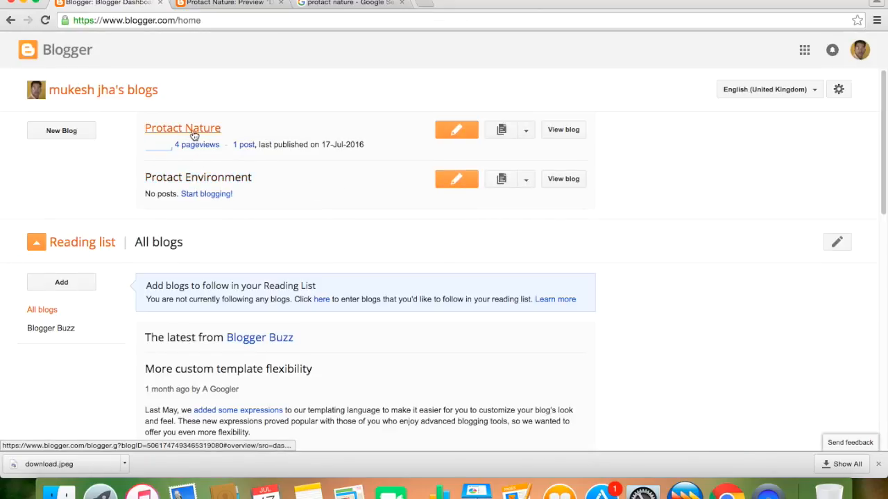
pyautogui.click(192, 133)
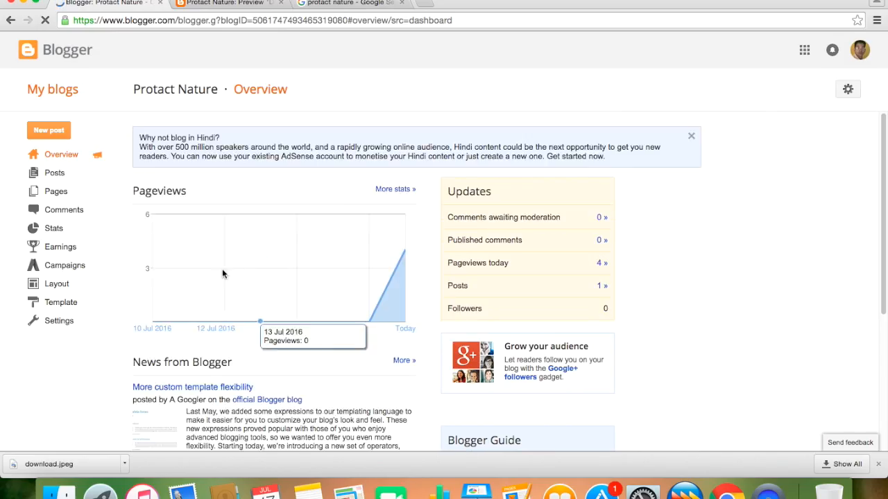
pyautogui.click(58, 285)
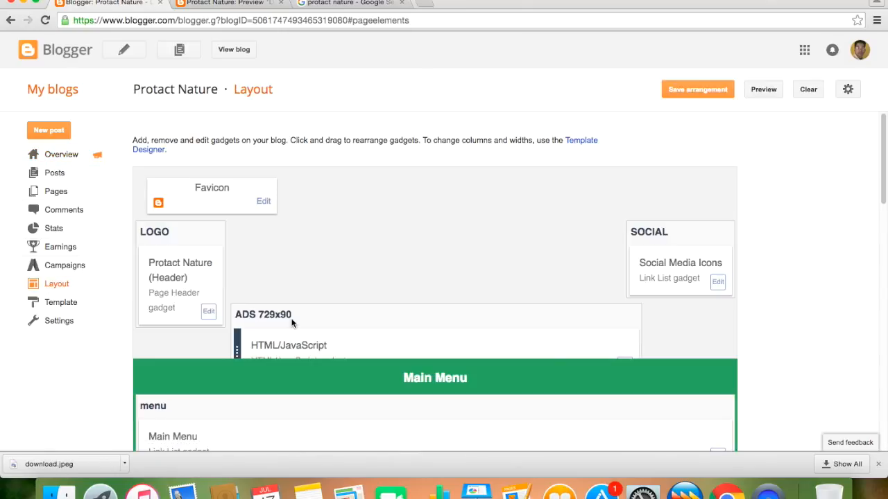
pyautogui.scroll(-8, 291, 322)
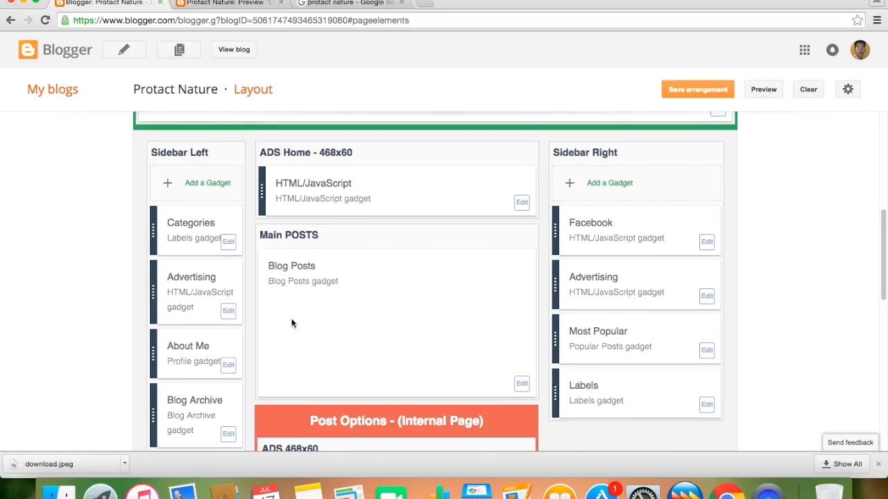
pyautogui.scroll(10, 292, 323)
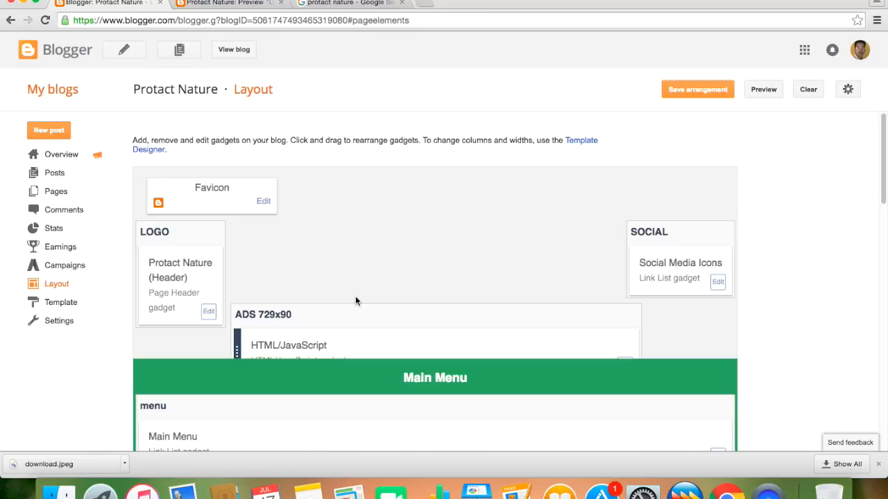
pyautogui.scroll(-15, 355, 299)
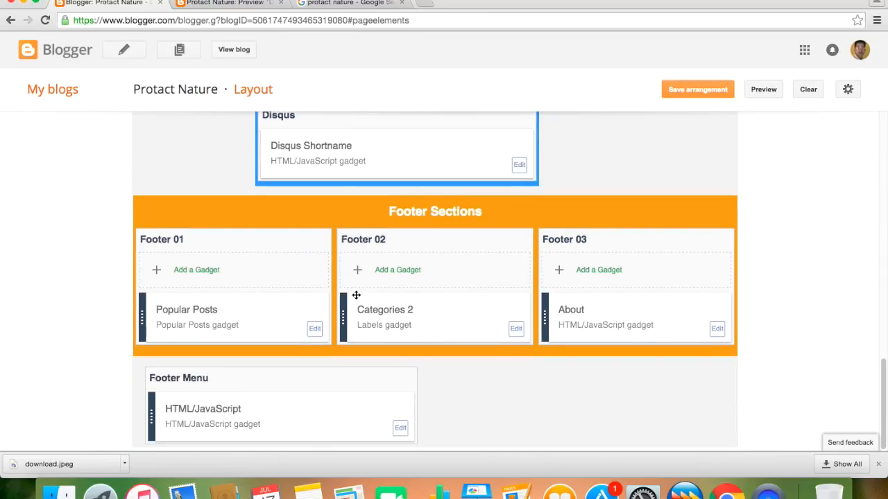
pyautogui.scroll(12, 356, 296)
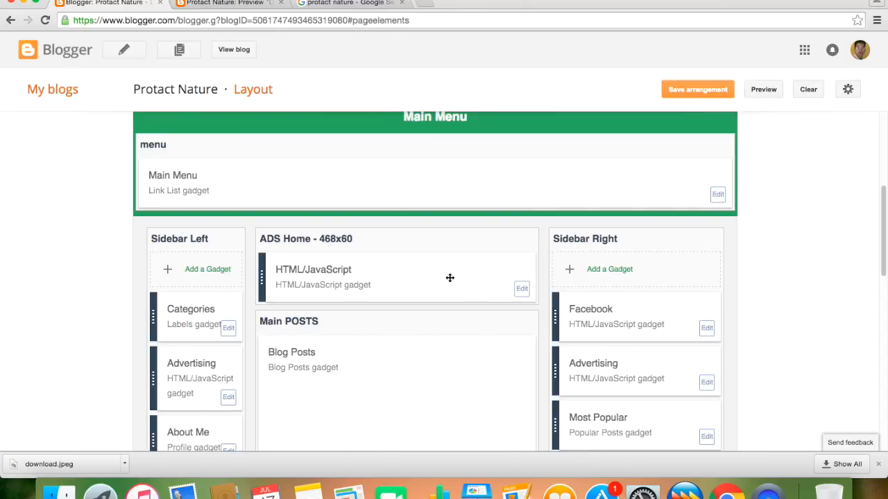
pyautogui.scroll(-2, 448, 277)
pyautogui.scroll(5, 448, 279)
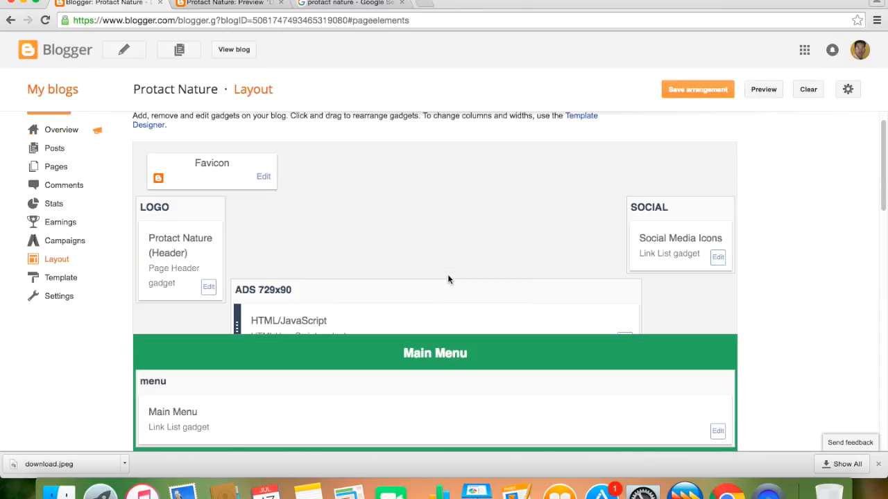
pyautogui.scroll(1, 447, 279)
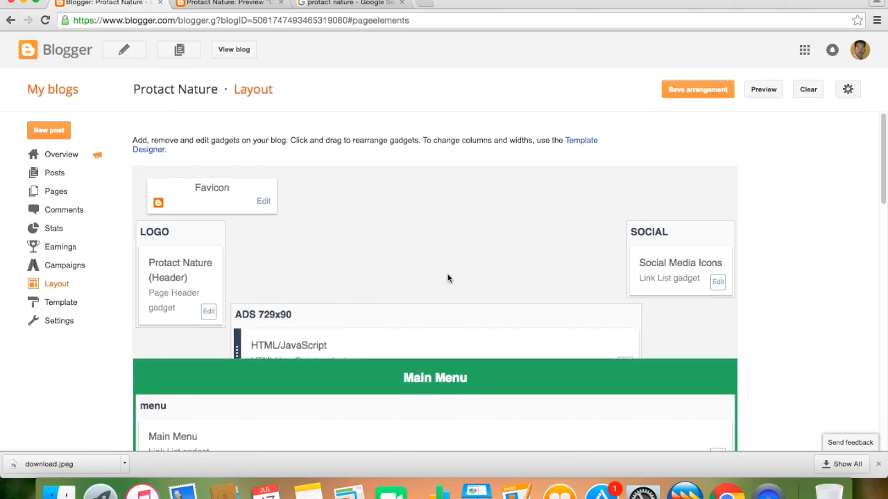
# Step: Examine the layout's main menu, both sidebars, main posts area and post options in more detail
pyautogui.scroll(-4, 447, 278)
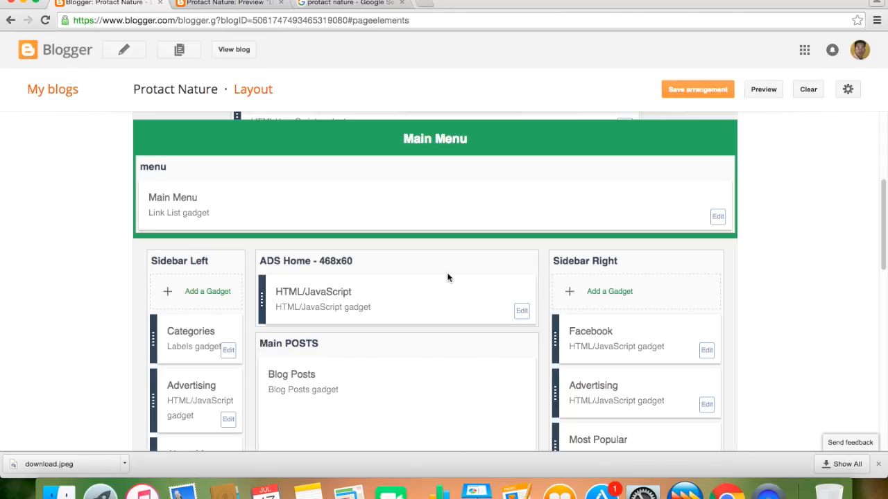
pyautogui.scroll(-4, 447, 278)
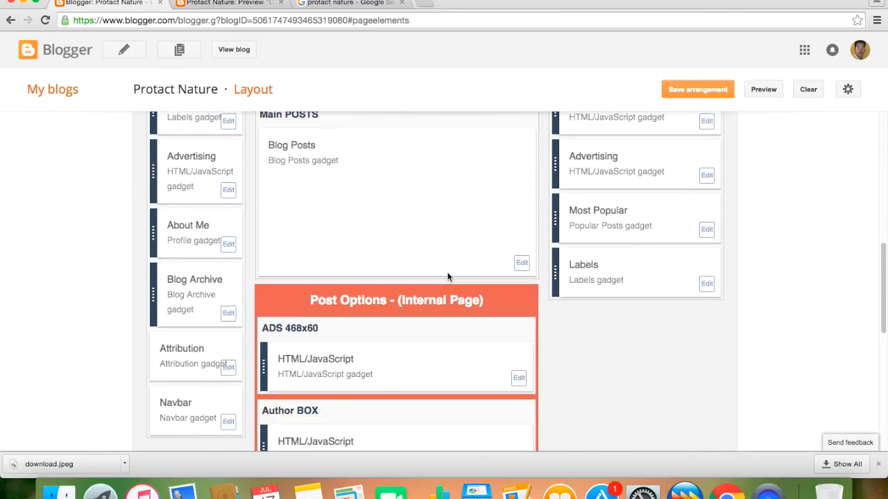
pyautogui.scroll(2, 447, 277)
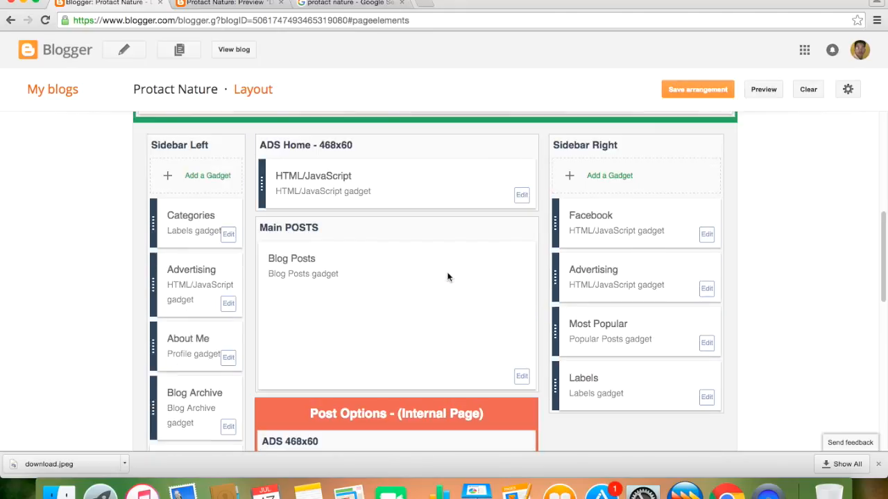
pyautogui.scroll(2, 447, 277)
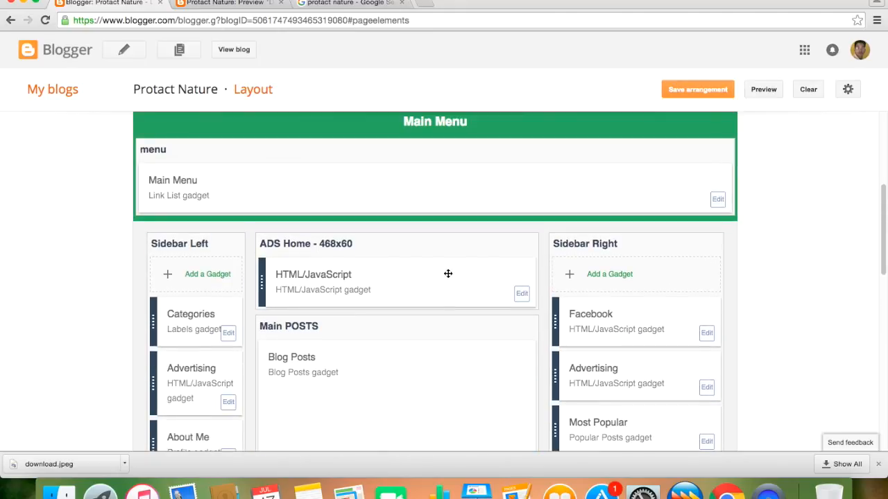
pyautogui.scroll(1, 448, 273)
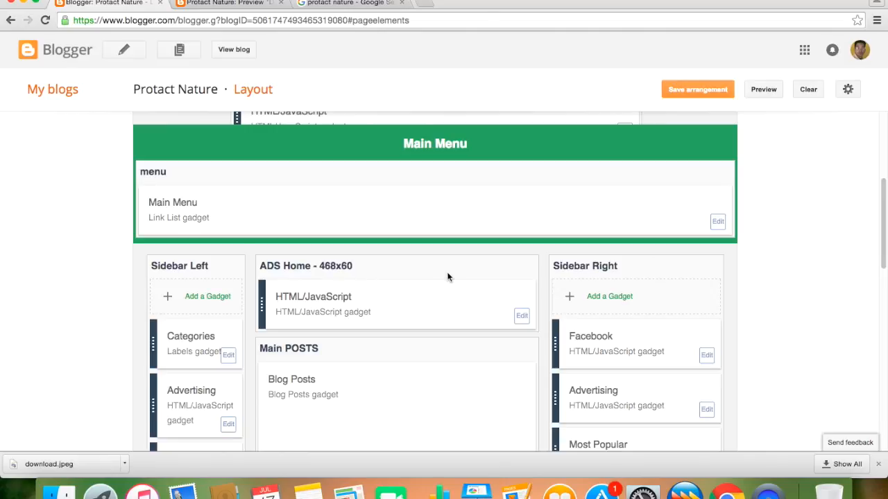
pyautogui.scroll(1, 447, 277)
pyautogui.scroll(4, 448, 277)
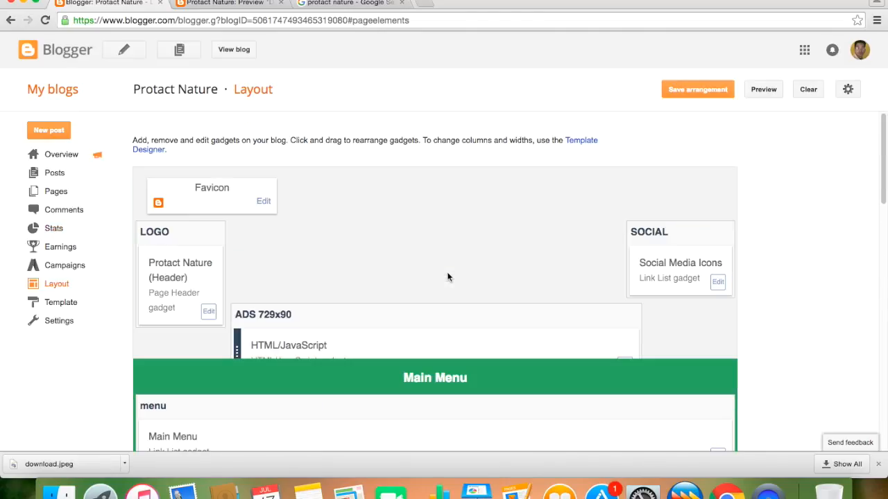
# Step: Browse the gadgets offered for the right sidebar and close the gadget chooser without adding one
pyautogui.scroll(-5, 447, 277)
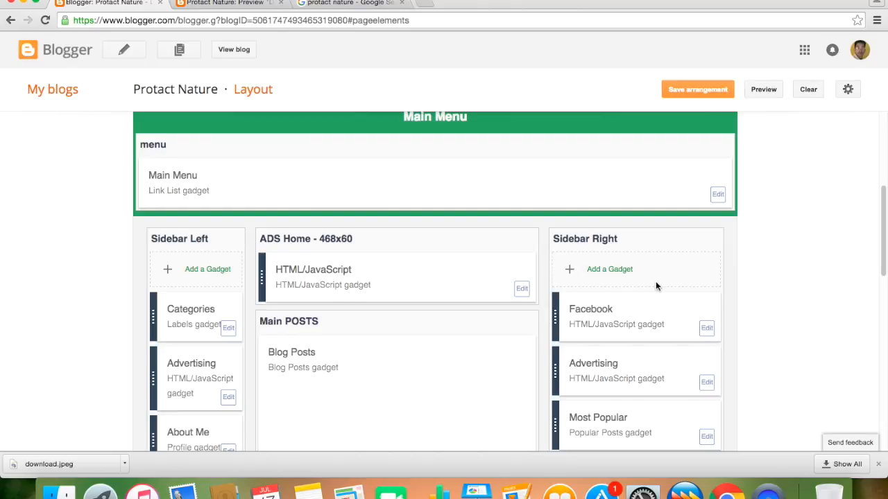
pyautogui.click(594, 271)
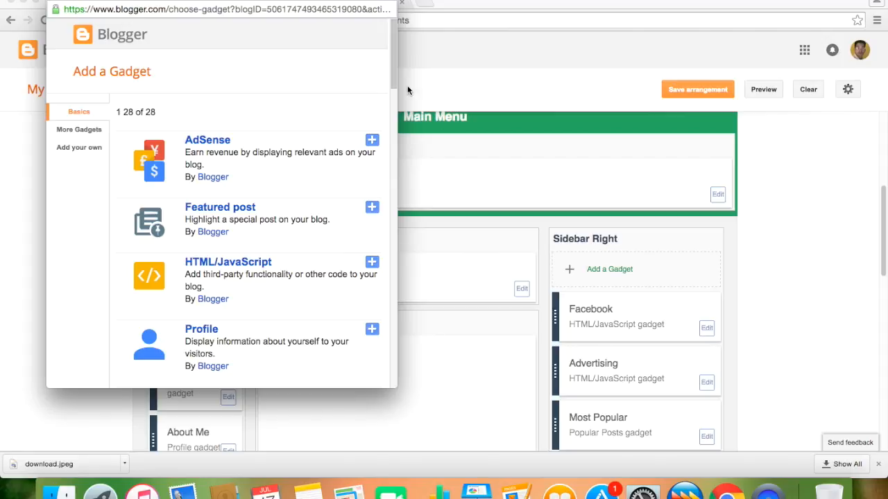
pyautogui.moveTo(394, 66); pyautogui.dragTo(395, 108)
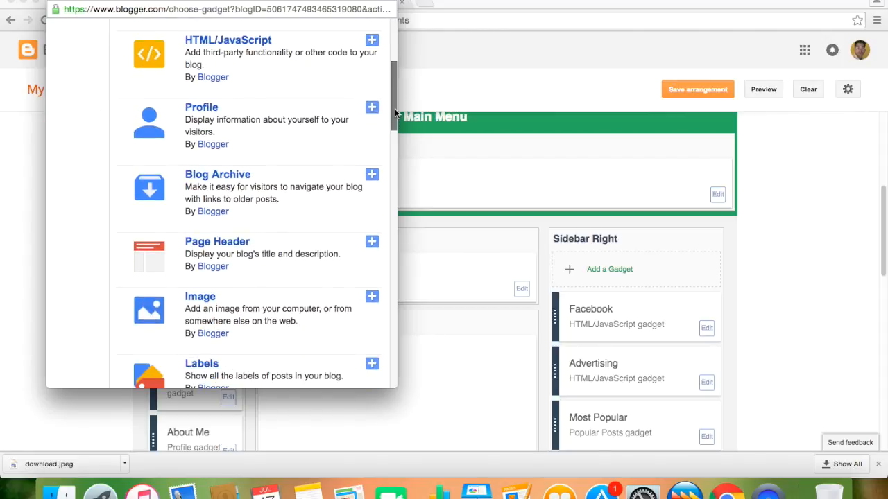
pyautogui.moveTo(394, 109); pyautogui.dragTo(404, 88)
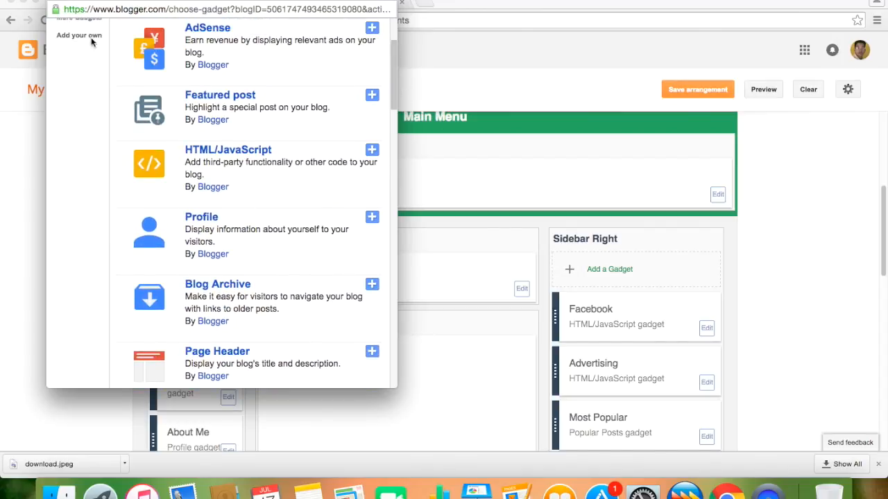
pyautogui.click(60, 6)
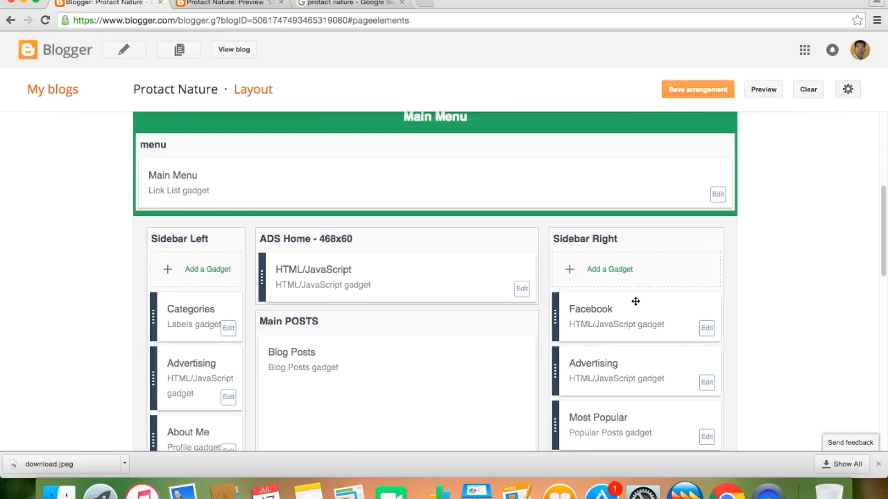
# Step: Inspect the Main Menu gadget's link list settings and return to the list of blogs
pyautogui.click(718, 195)
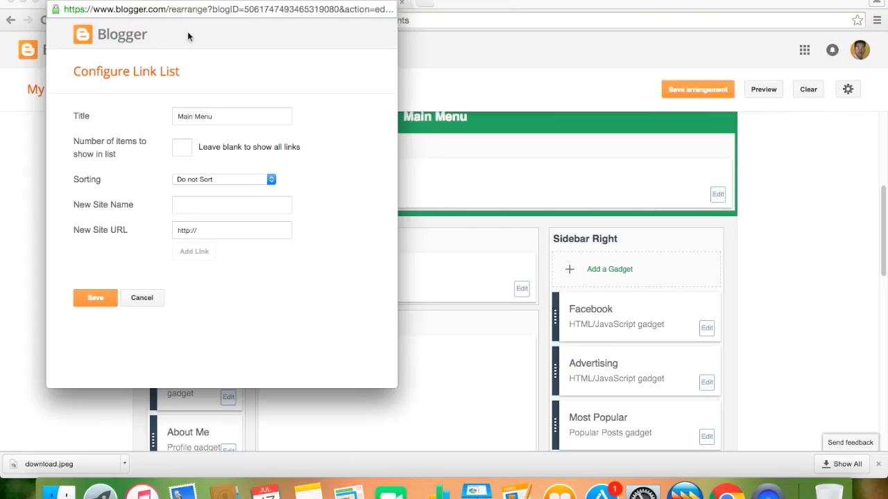
pyautogui.click(455, 168)
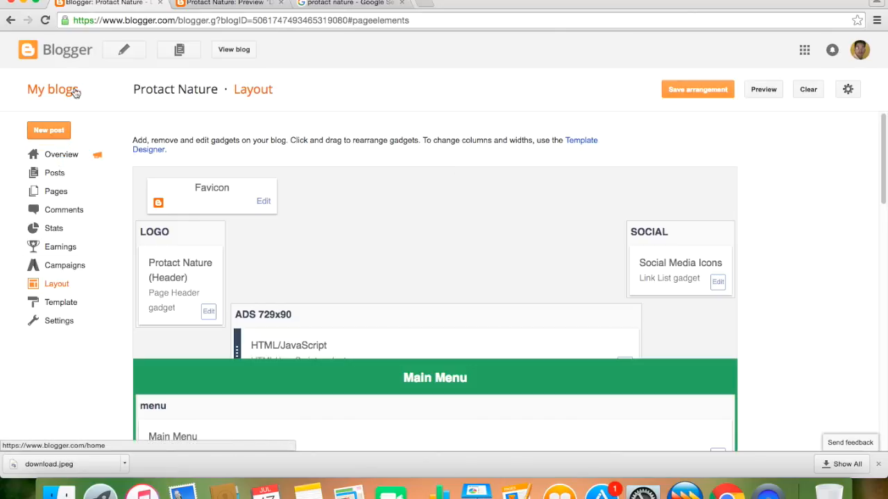
pyautogui.click(72, 56)
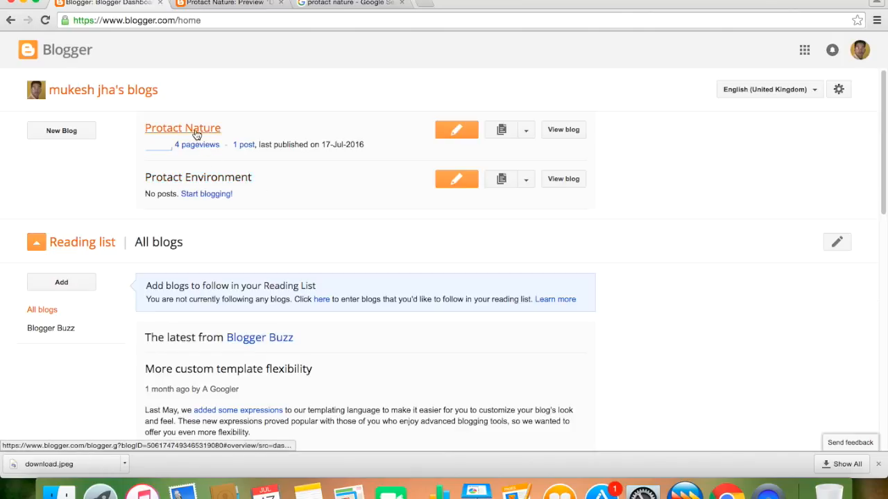
pyautogui.click(196, 132)
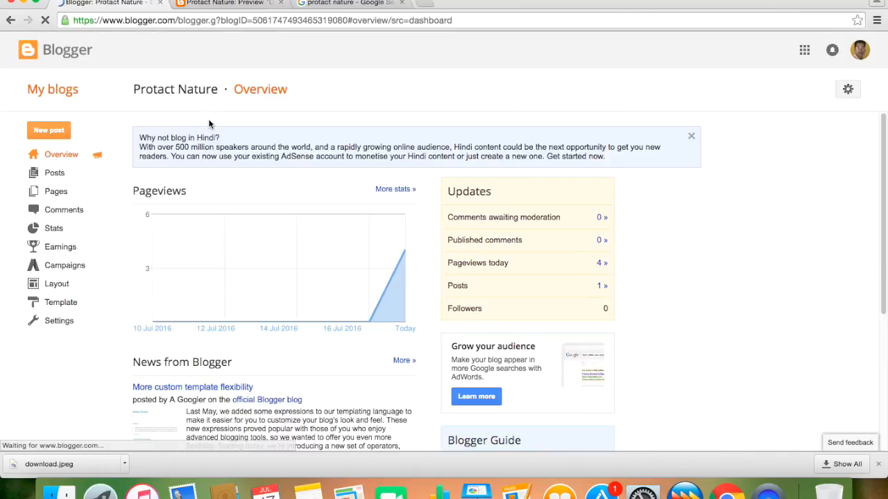
pyautogui.click(486, 19)
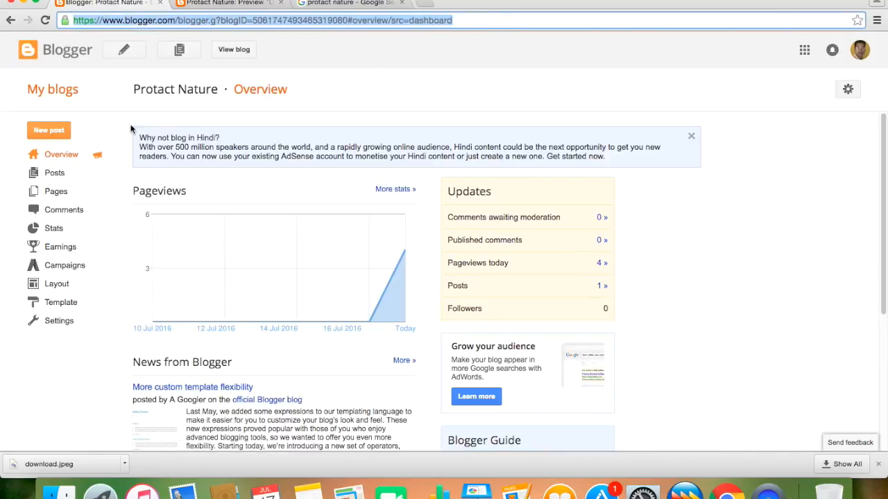
pyautogui.press('Return')
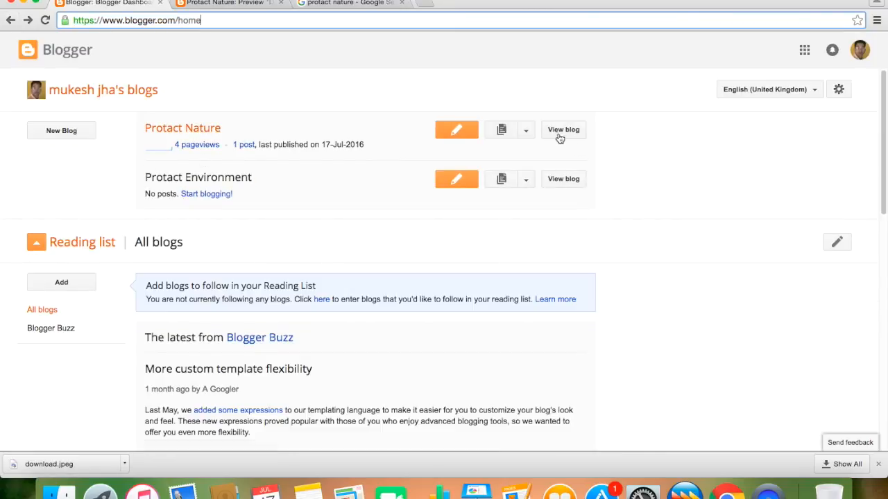
# Step: View the published Protact Nature blog and copy its web address
pyautogui.click(564, 130)
pyautogui.doubleClick(175, 21)
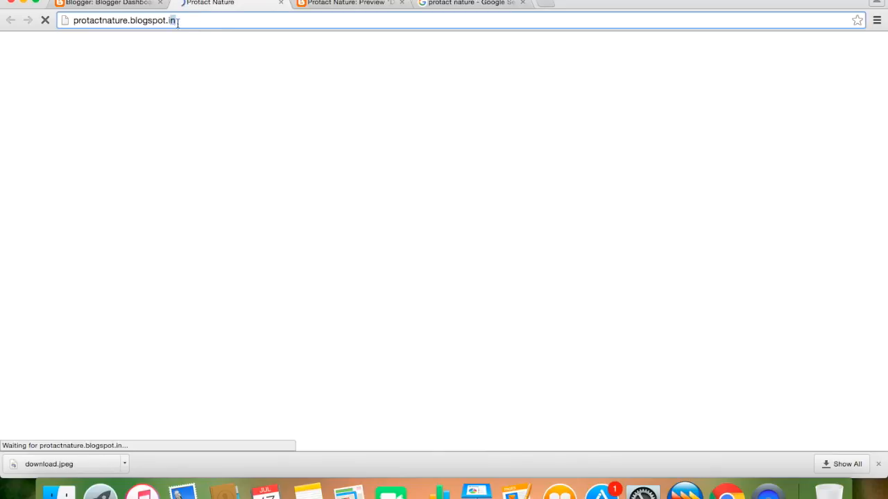
pyautogui.click(236, 22)
pyautogui.moveTo(196, 22); pyautogui.dragTo(73, 18)
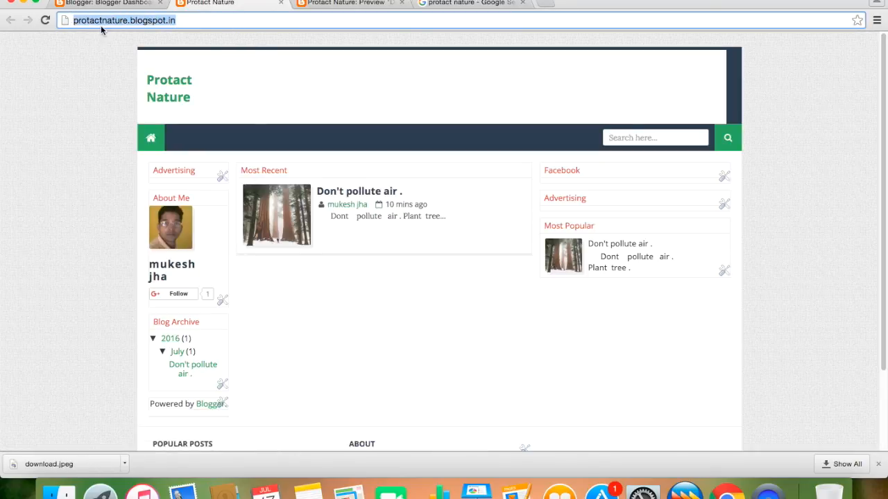
pyautogui.rightClick(101, 29)
pyautogui.click(131, 44)
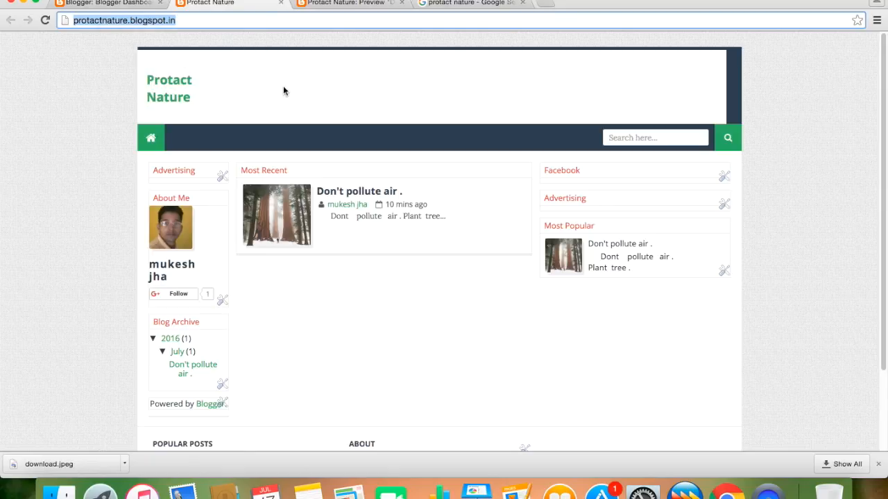
# Step: Open the Protact Environment blog, look at its posts and layout, and return to the list of blogs
pyautogui.click(98, 3)
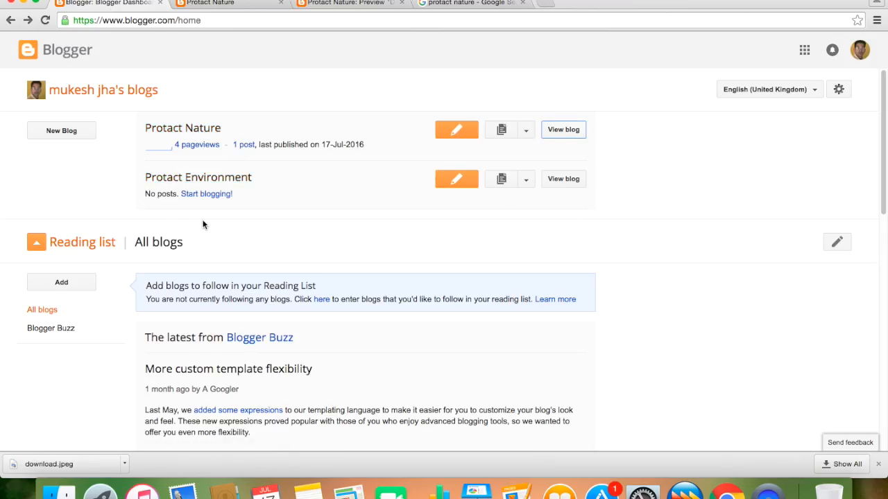
pyautogui.click(75, 53)
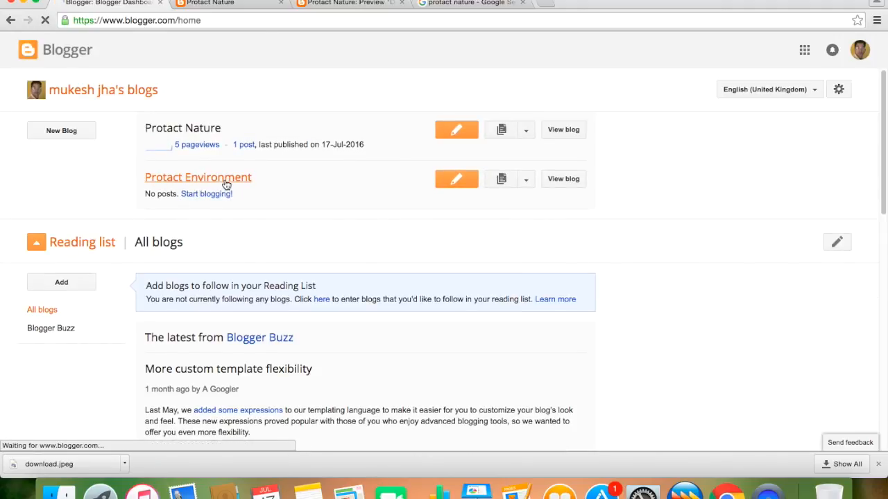
pyautogui.click(226, 178)
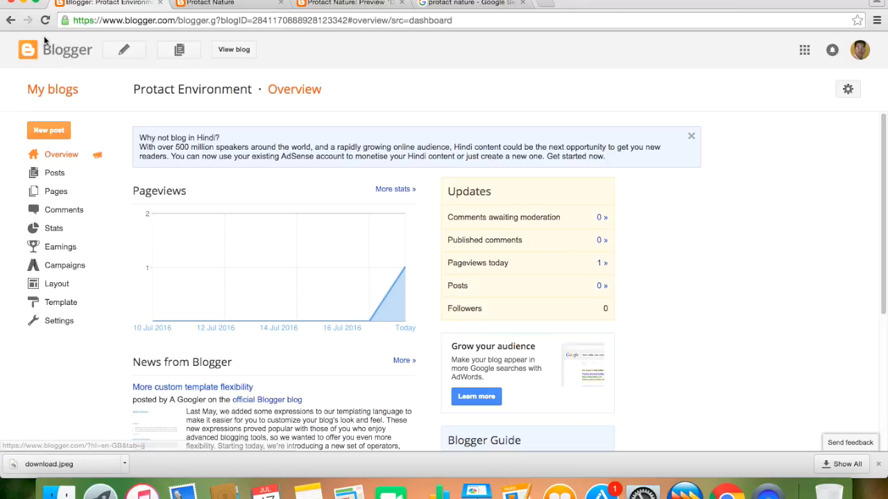
pyautogui.click(48, 171)
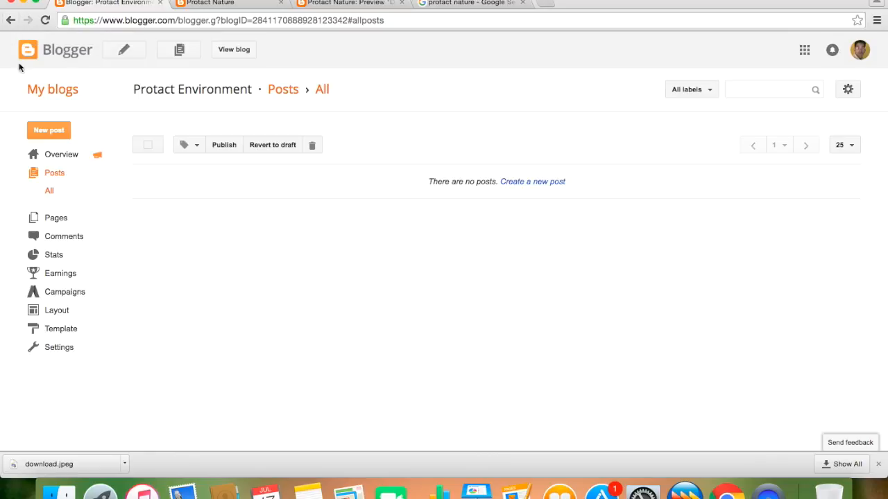
pyautogui.click(54, 314)
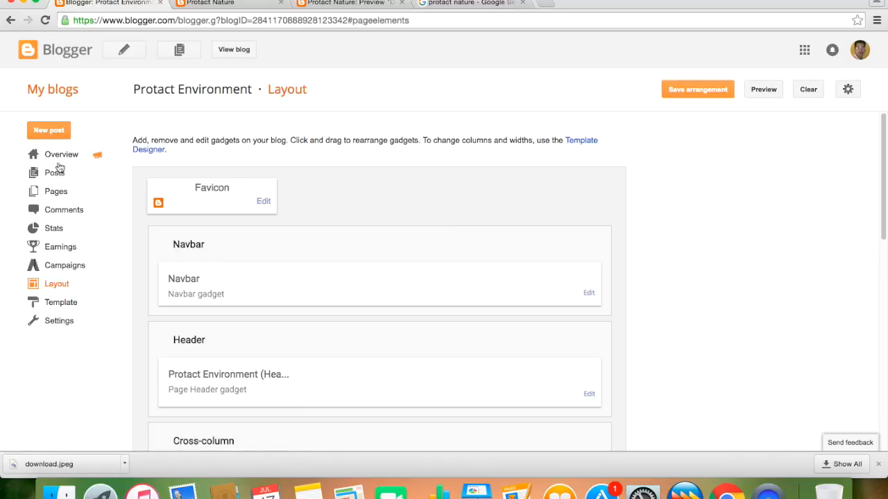
pyautogui.click(11, 21)
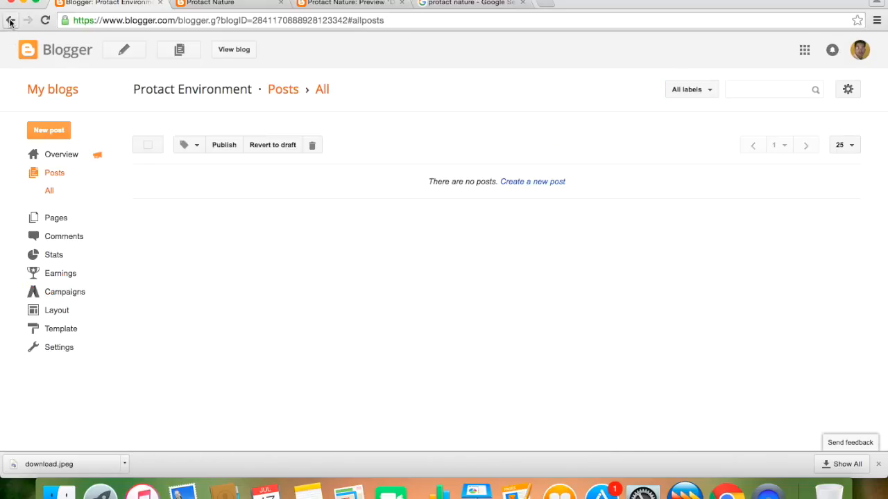
pyautogui.click(67, 54)
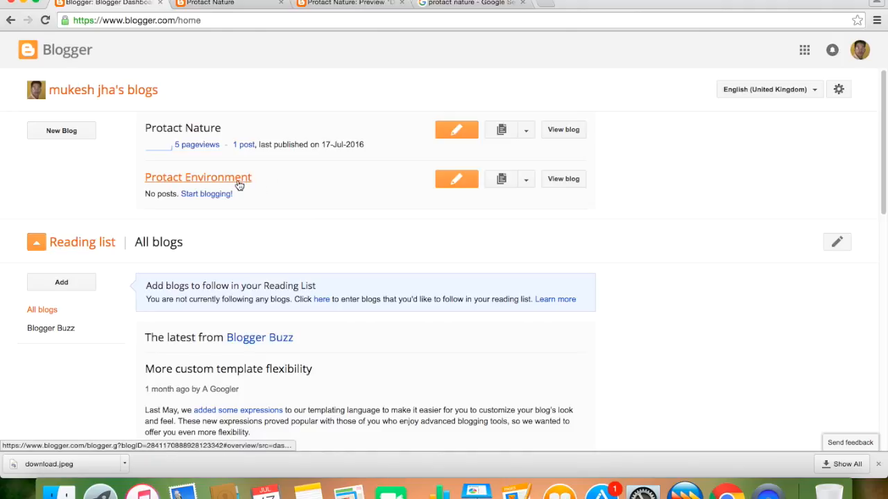
# Step: View the published Protact Environment blog and close both it and the old Protact Nature post preview
pyautogui.click(559, 181)
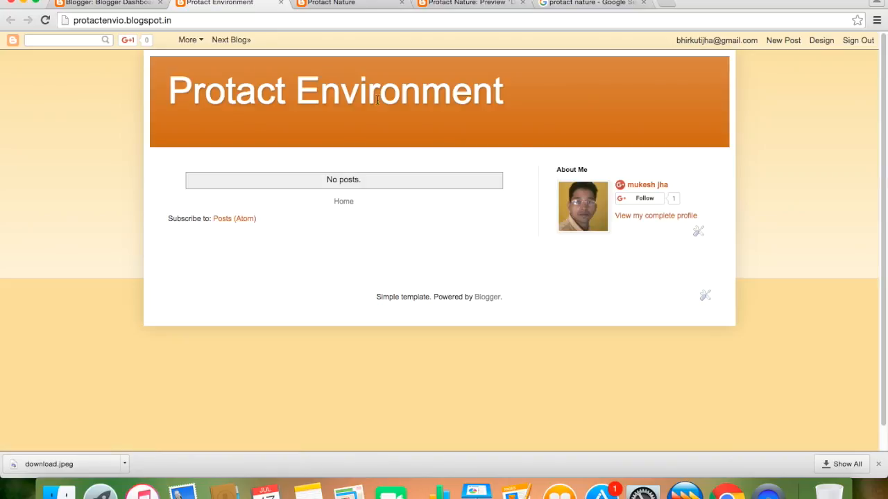
pyautogui.click(280, 2)
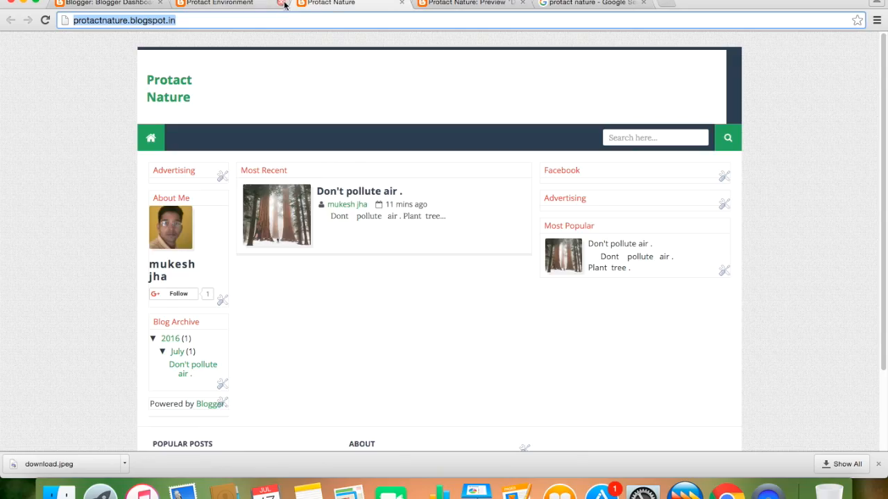
pyautogui.click(347, 4)
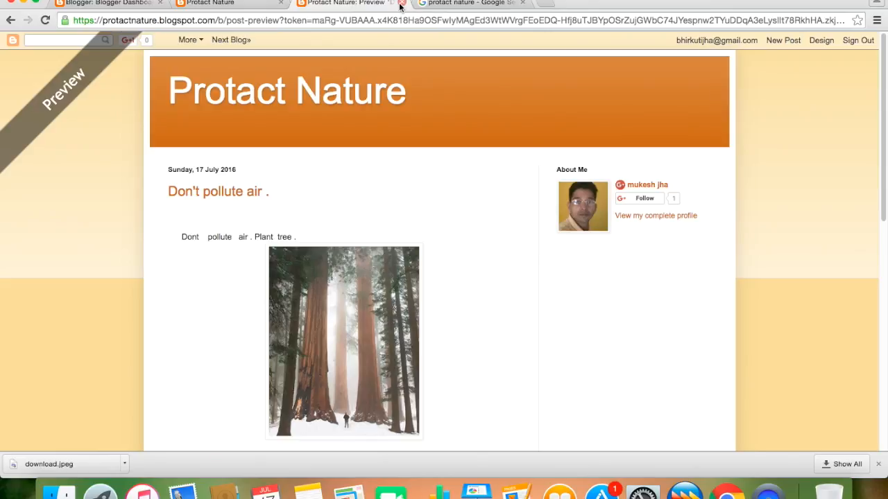
pyautogui.click(400, 4)
# Step: Look over the published Protact Nature blog with its new template from the header down to the footer
pyautogui.click(215, 4)
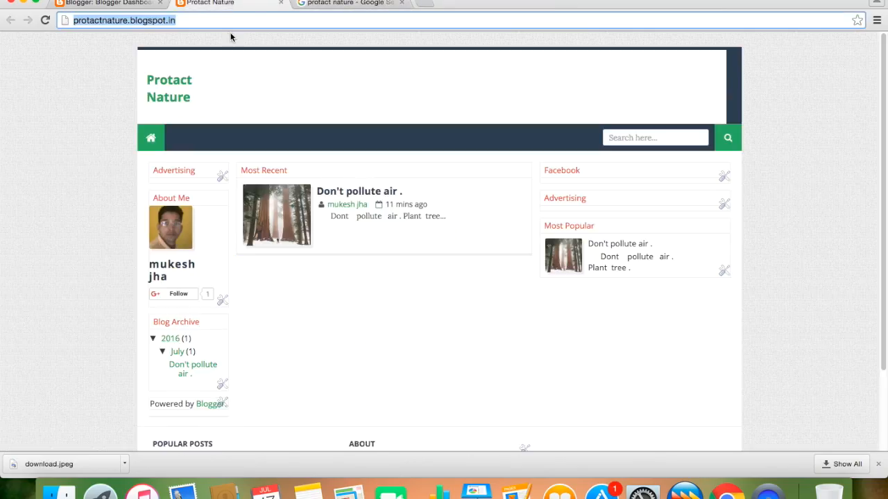
pyautogui.scroll(-3, 287, 122)
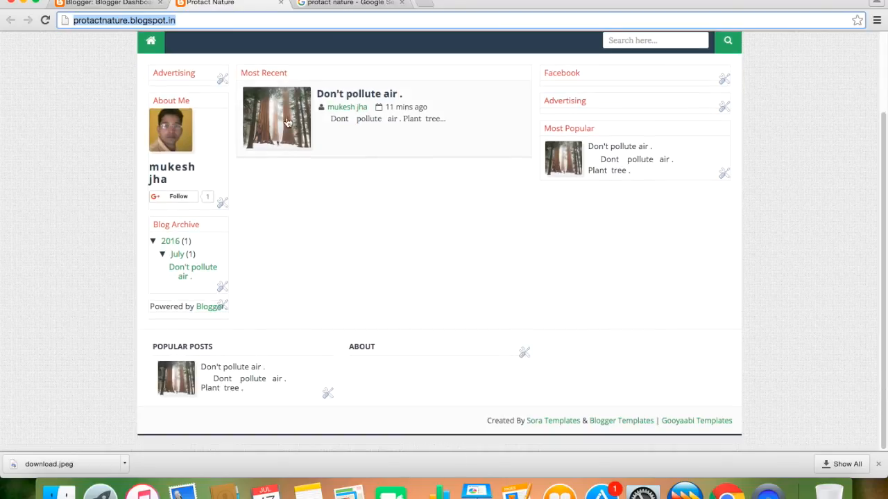
pyautogui.scroll(3, 287, 122)
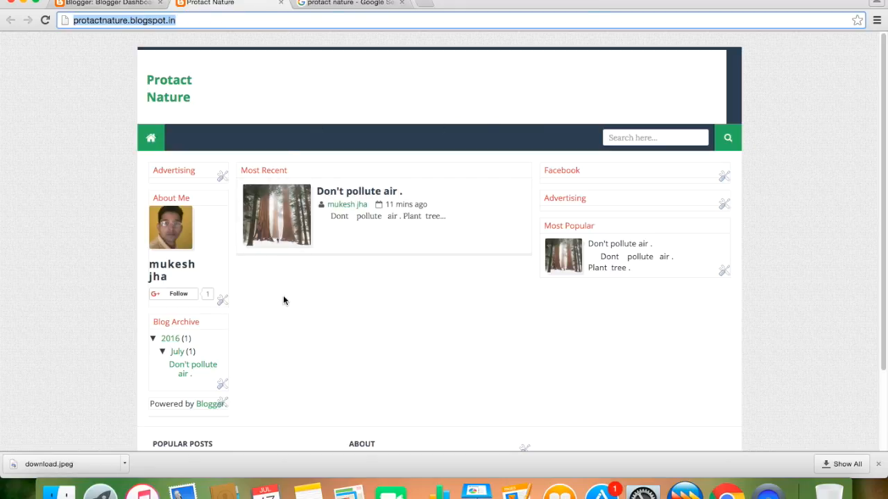
pyautogui.scroll(-3, 283, 301)
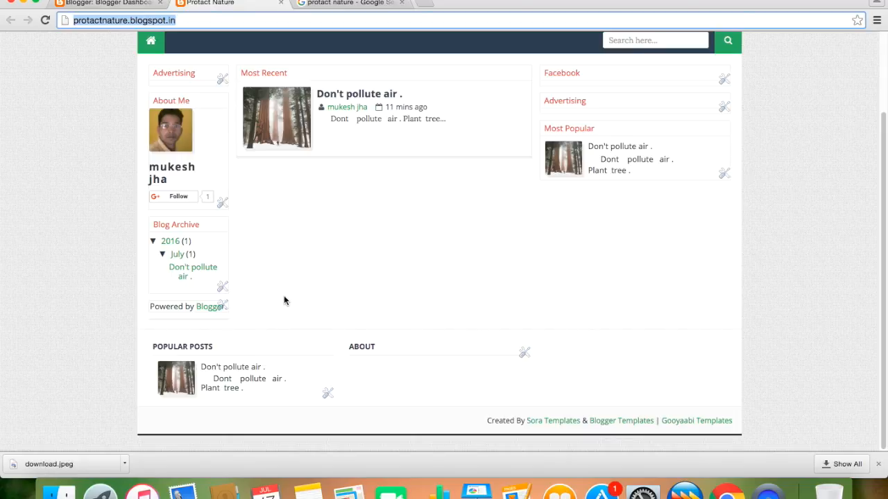
pyautogui.scroll(3, 284, 300)
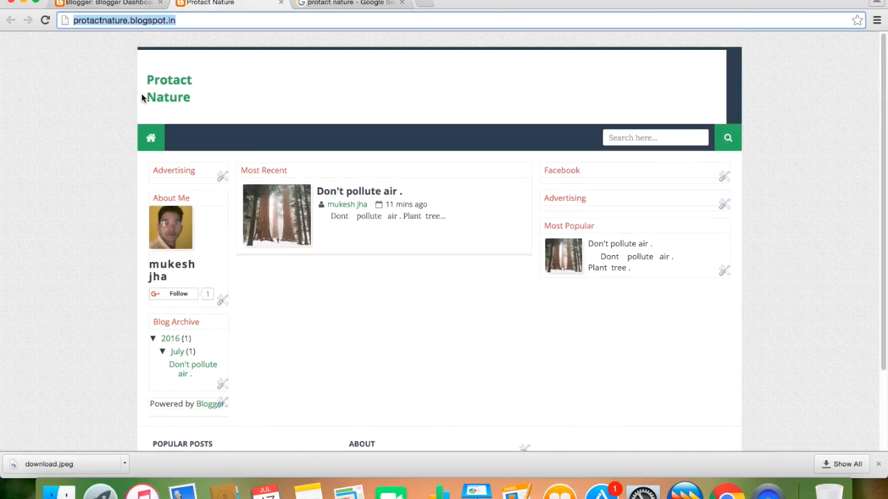
# Step: Reload the list of blogs and view the published Protact Nature blog again down to its footer
pyautogui.click(118, 4)
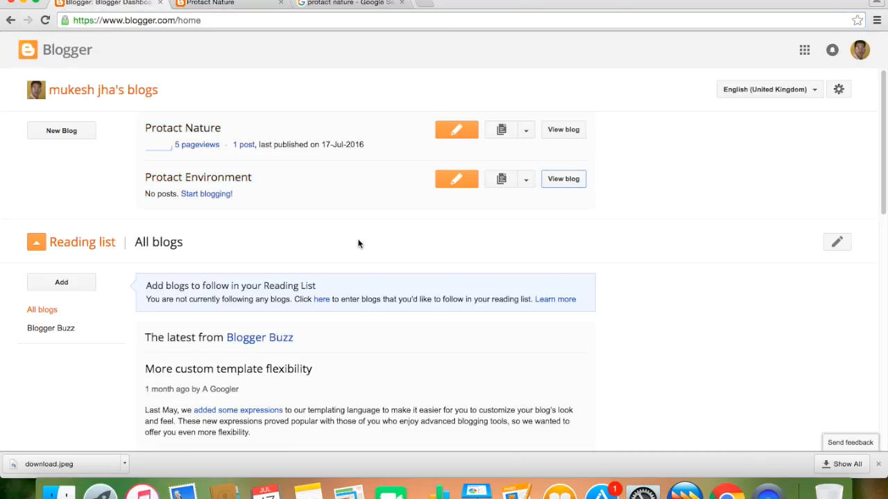
pyautogui.click(44, 20)
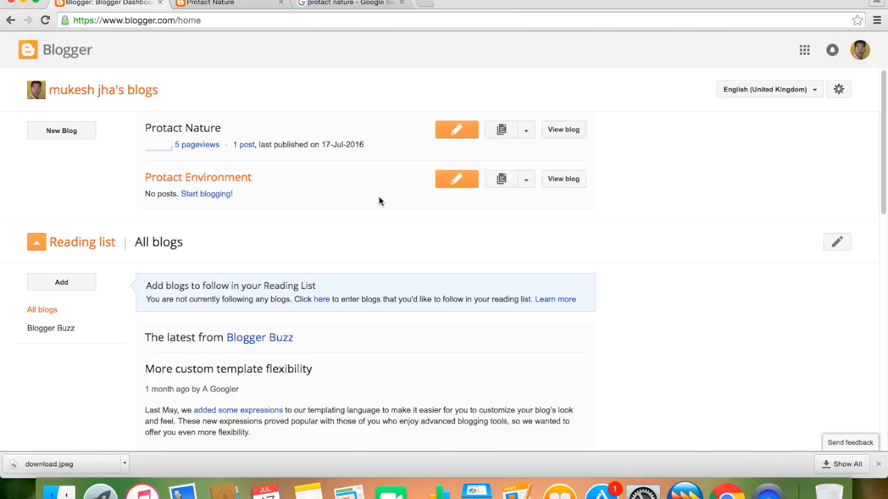
pyautogui.click(191, 126)
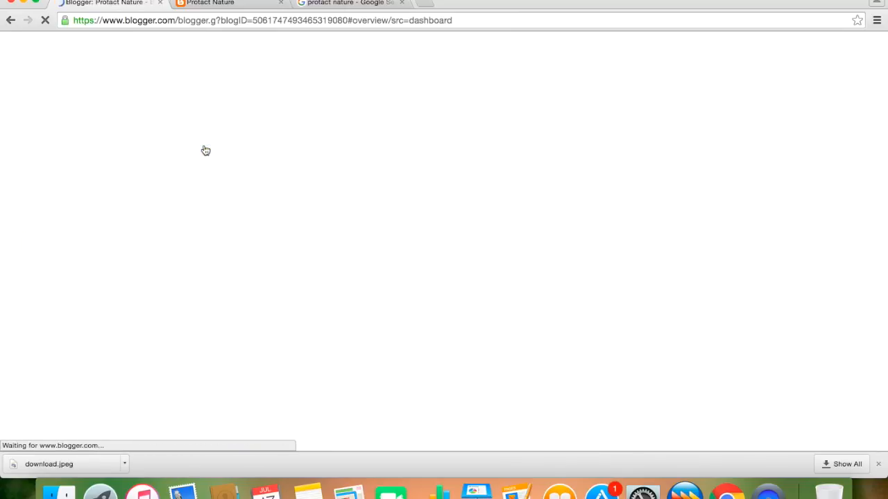
pyautogui.click(10, 21)
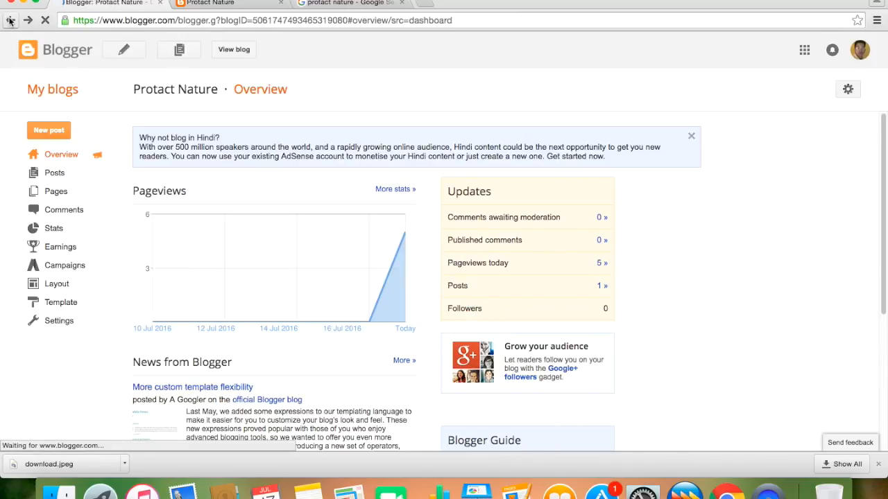
pyautogui.click(567, 132)
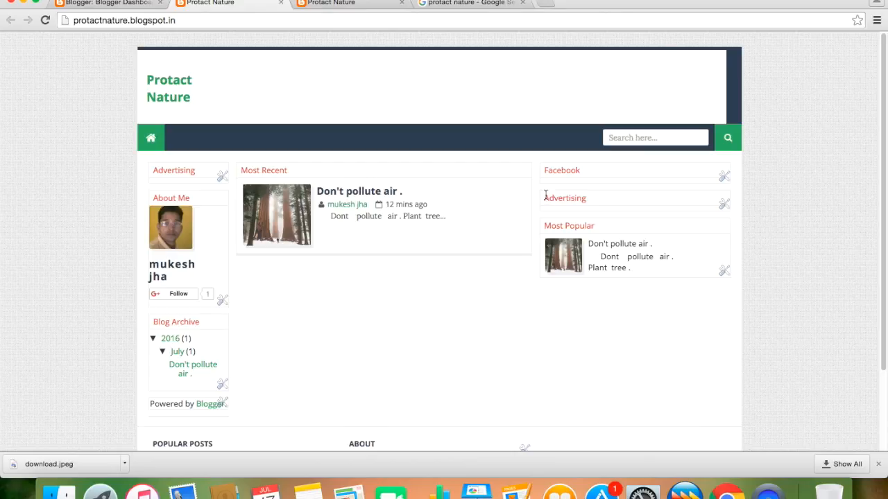
pyautogui.scroll(-3, 546, 195)
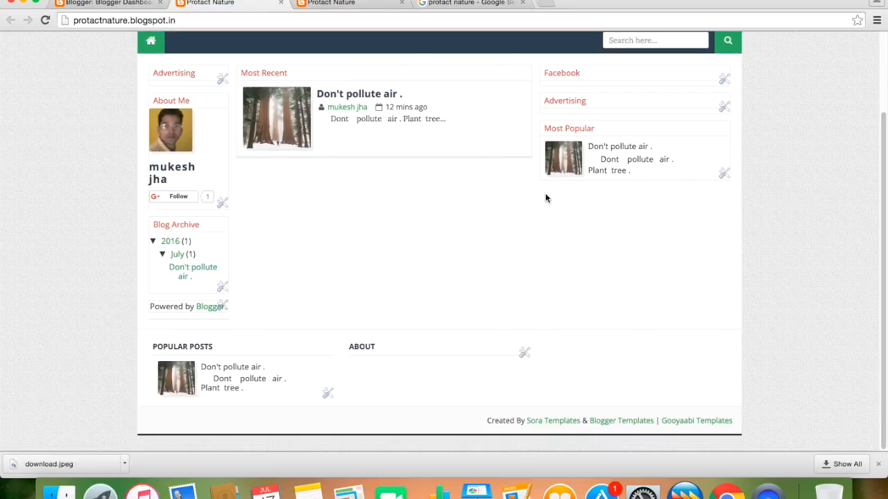
# Step: Look over the recent post, sidebars and header of the published Protact Nature blog
pyautogui.scroll(3, 546, 198)
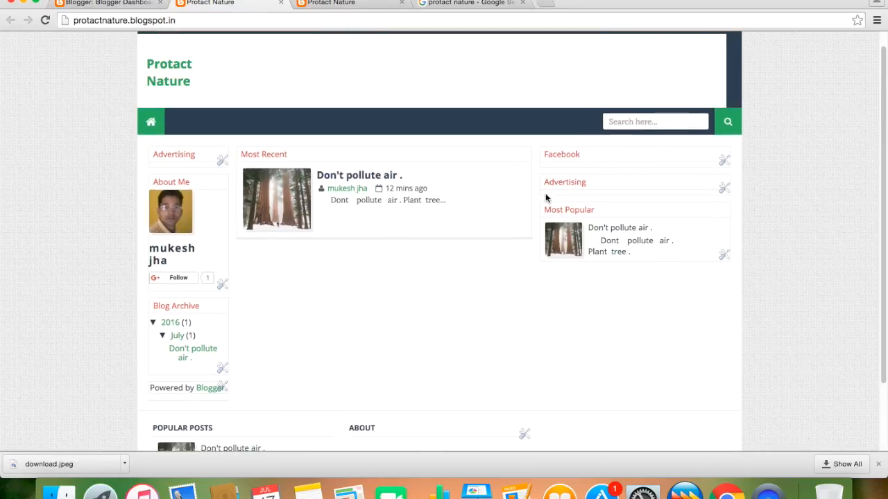
pyautogui.scroll(-1, 545, 198)
pyautogui.scroll(-1, 545, 198)
pyautogui.scroll(2, 546, 198)
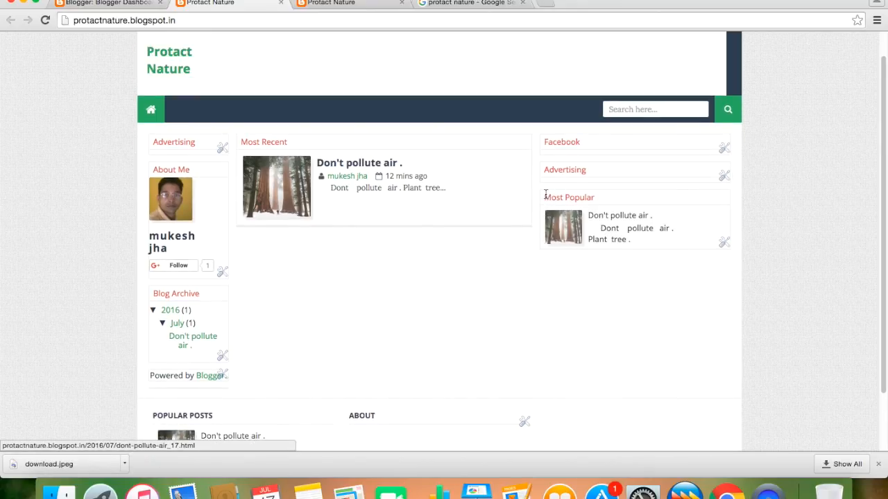
# Step: Open the Protact Nature blog's layout from the list of blogs and open the Main Menu gadget for editing
pyautogui.click(101, 3)
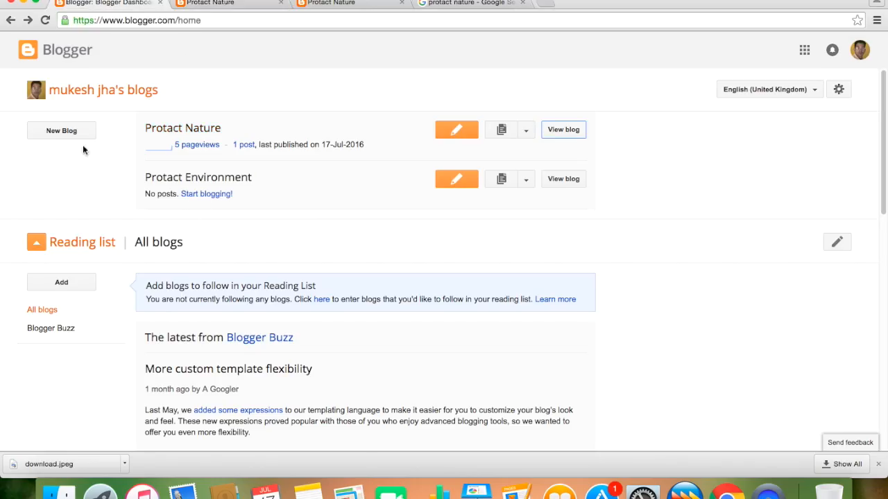
pyautogui.click(192, 131)
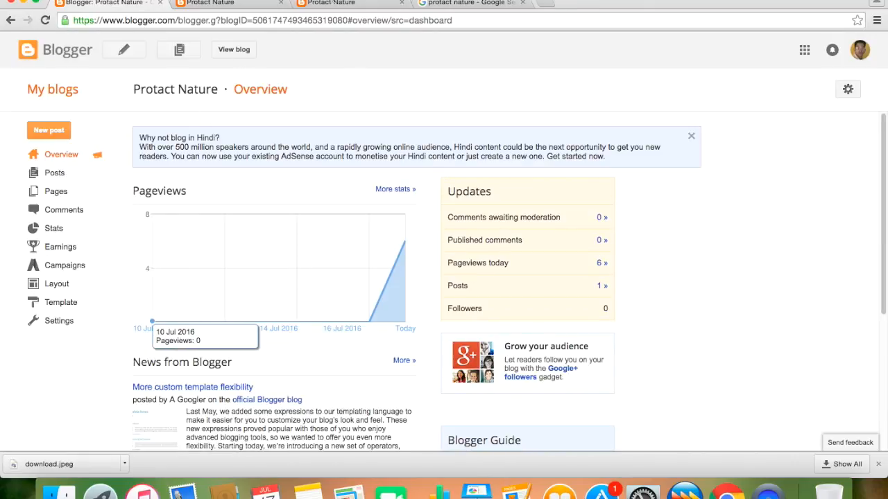
pyautogui.click(50, 285)
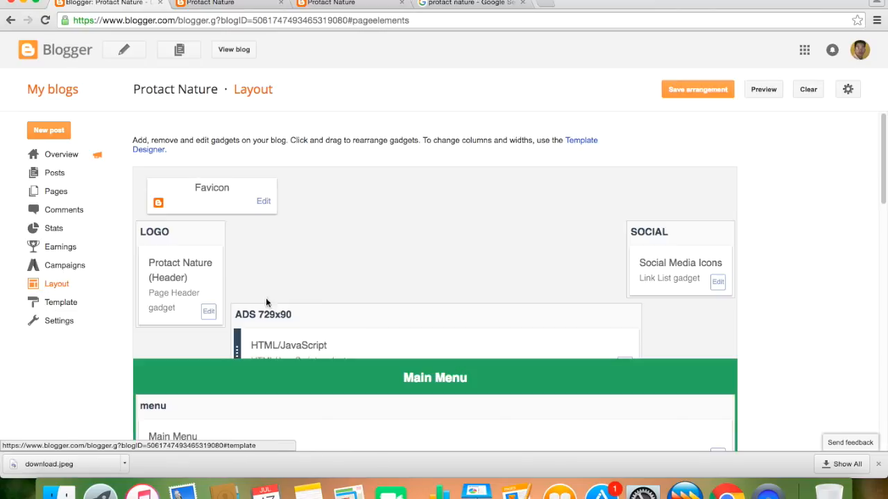
pyautogui.scroll(-2, 431, 304)
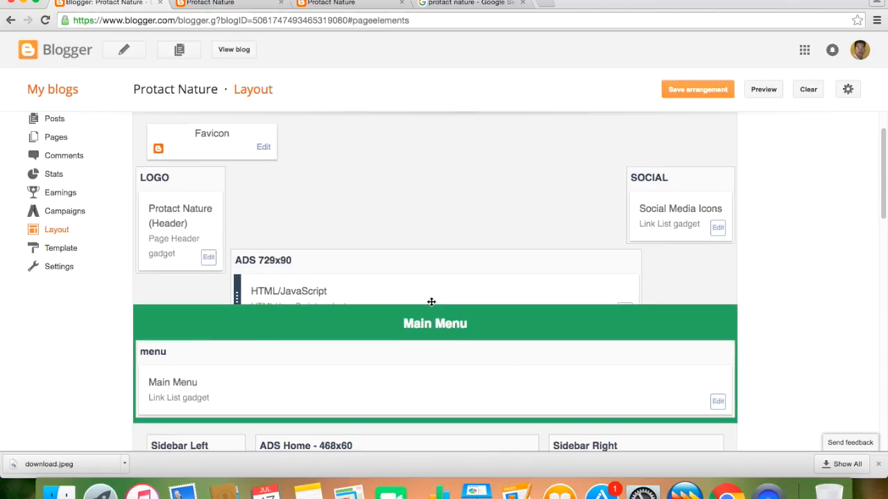
pyautogui.click(717, 401)
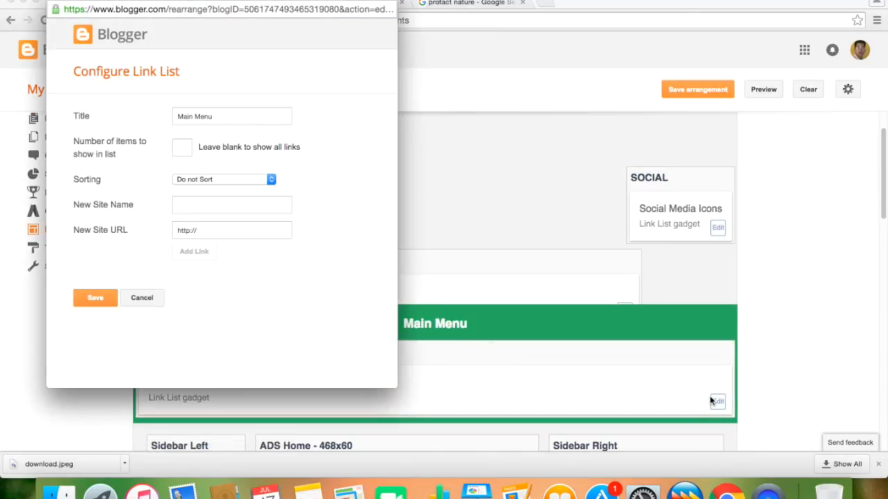
pyautogui.moveTo(306, 1); pyautogui.dragTo(344, 61)
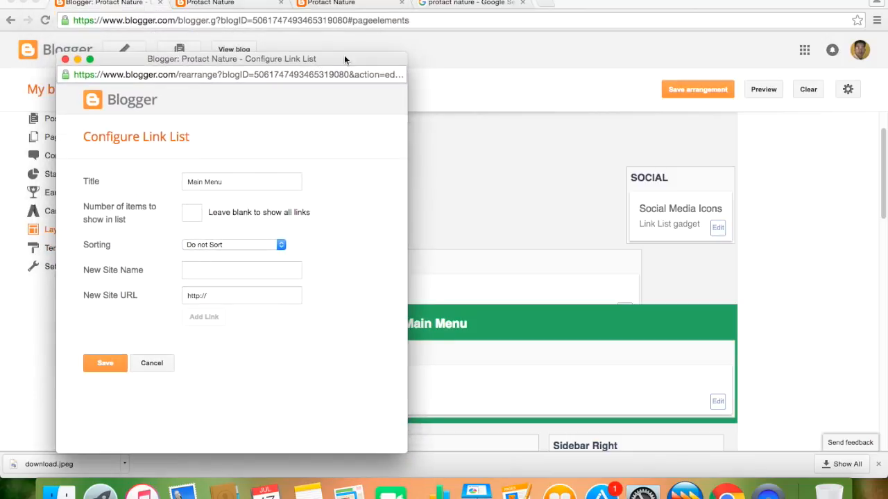
# Step: Search Google for bhirkutisoft in a new tab and open the Magazine - Bhirkutisoft-JavaInterviewQuestions result
pyautogui.click(552, 3)
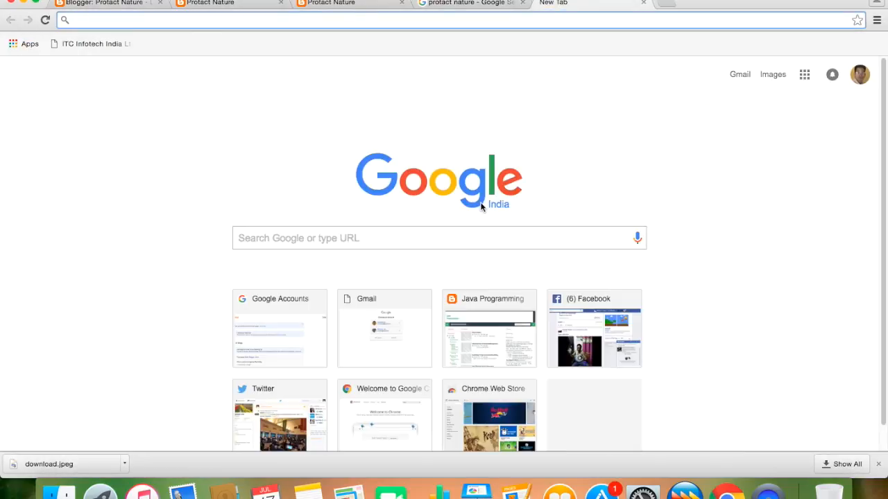
pyautogui.click(417, 234)
pyautogui.write('bh')
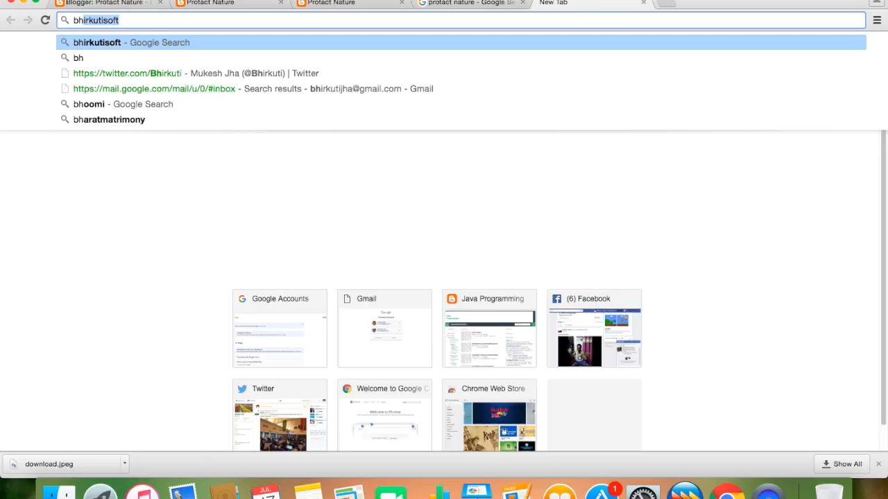
pyautogui.write('ir')
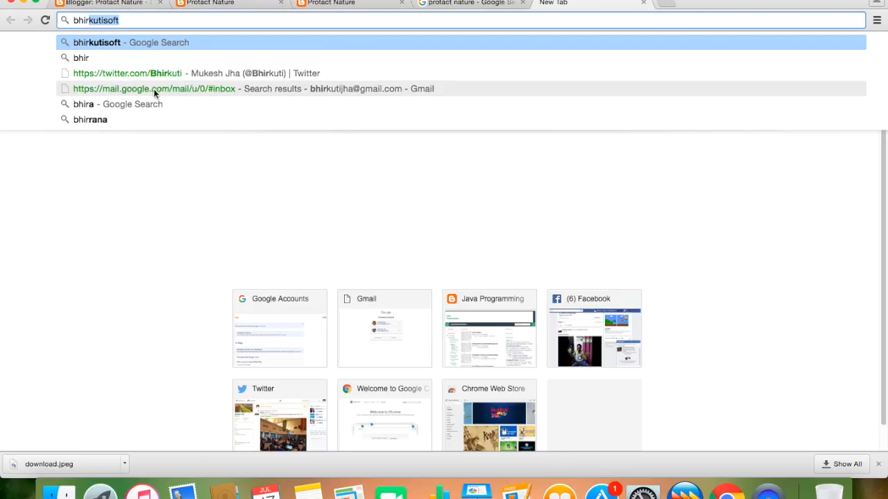
pyautogui.press('Return')
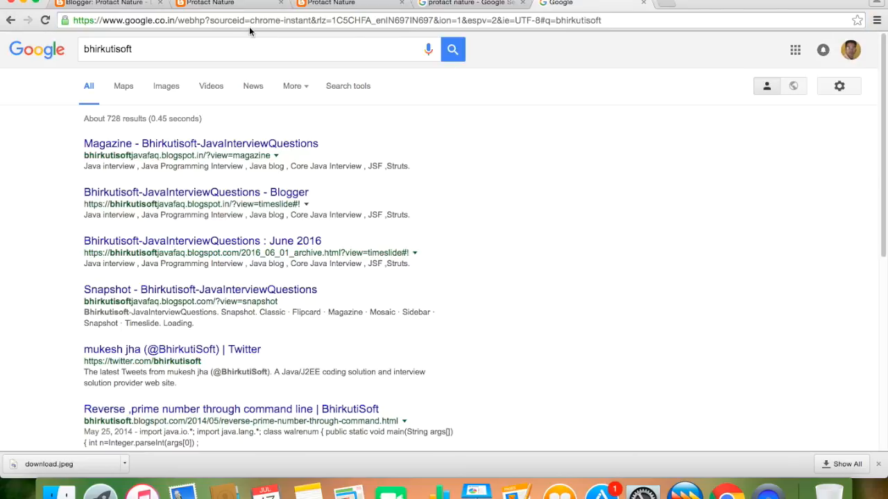
pyautogui.click(228, 144)
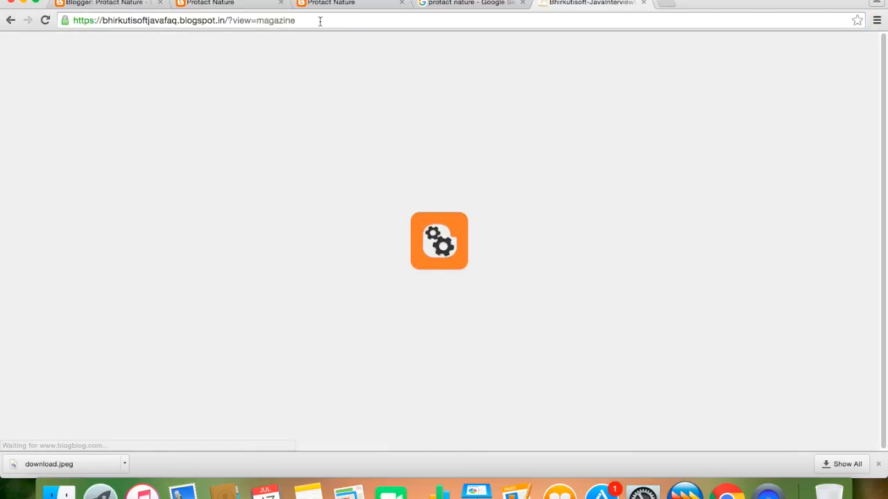
pyautogui.click(319, 20)
pyautogui.click(187, 83)
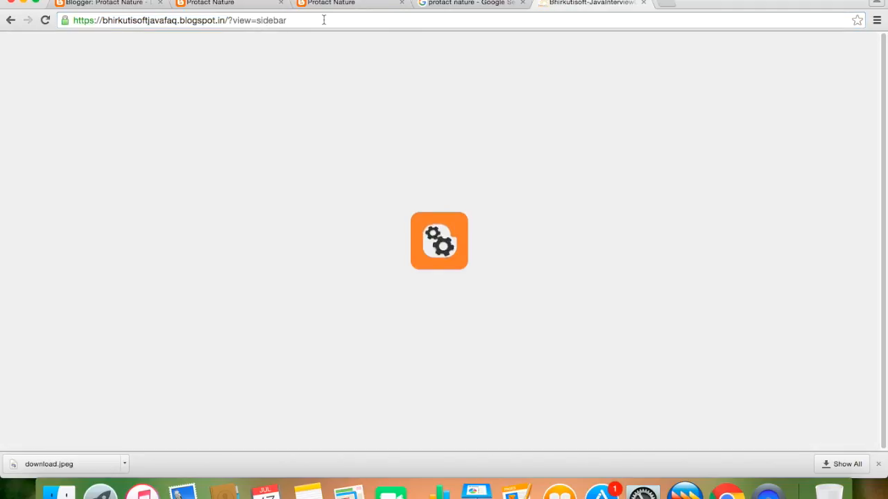
pyautogui.click(323, 20)
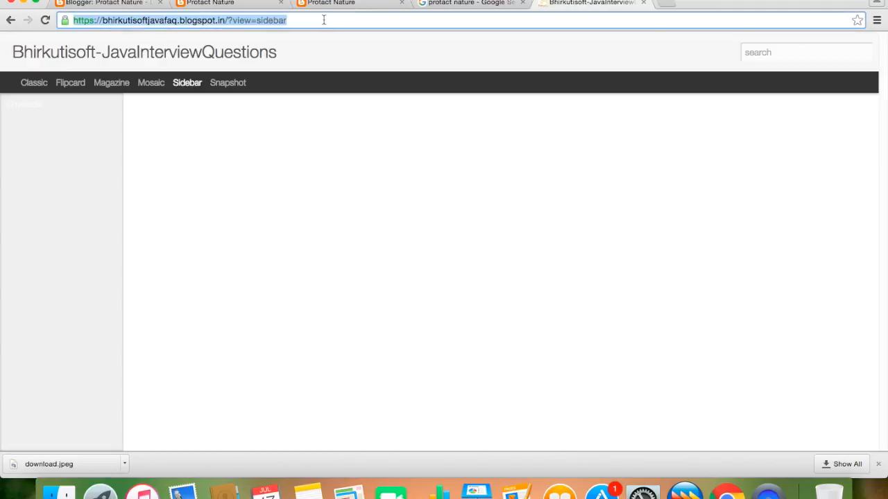
pyautogui.click(325, 20)
pyautogui.press('BackSpace')
pyautogui.press('BackSpace')
pyautogui.press('BackSpace')
pyautogui.press('BackSpace')
pyautogui.press('BackSpace')
pyautogui.press('BackSpace')
pyautogui.press('BackSpace')
pyautogui.press('BackSpace')
pyautogui.press('BackSpace')
pyautogui.press('BackSpace')
pyautogui.press('BackSpace')
pyautogui.press('BackSpace')
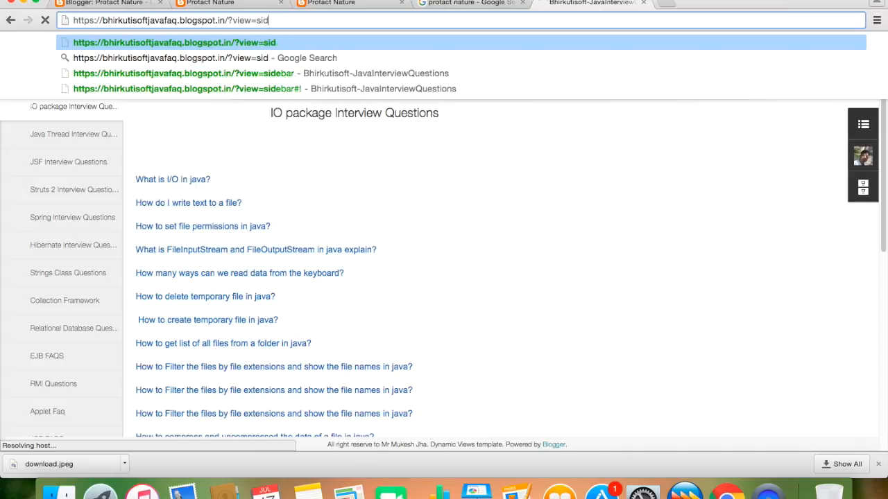
pyautogui.press('BackSpace')
pyautogui.moveTo(301, 20); pyautogui.dragTo(71, 20)
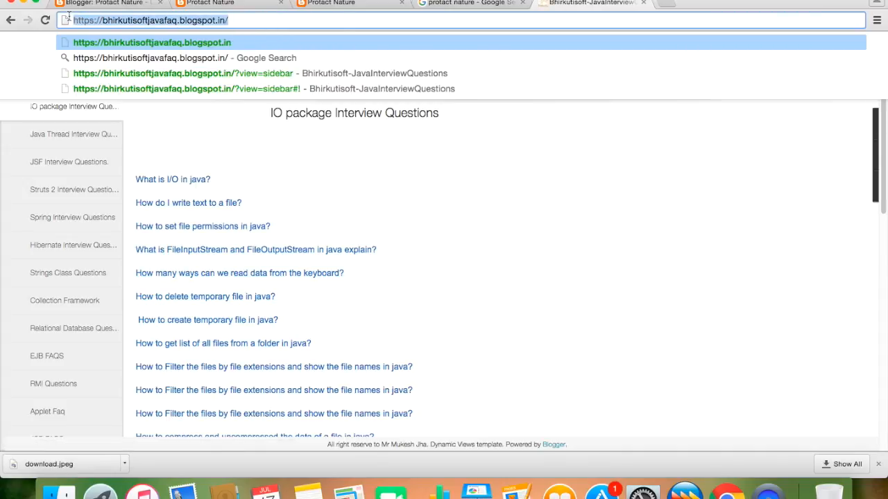
pyautogui.rightClick(86, 20)
pyautogui.click(105, 37)
# Step: Return to the Protact Nature layout, reopen the Main Menu gadget and change its title to java
pyautogui.click(114, 4)
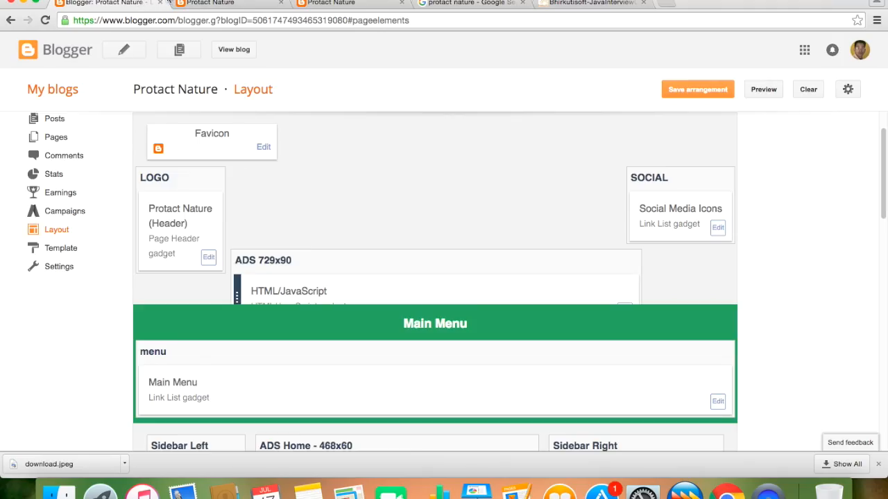
pyautogui.click(718, 401)
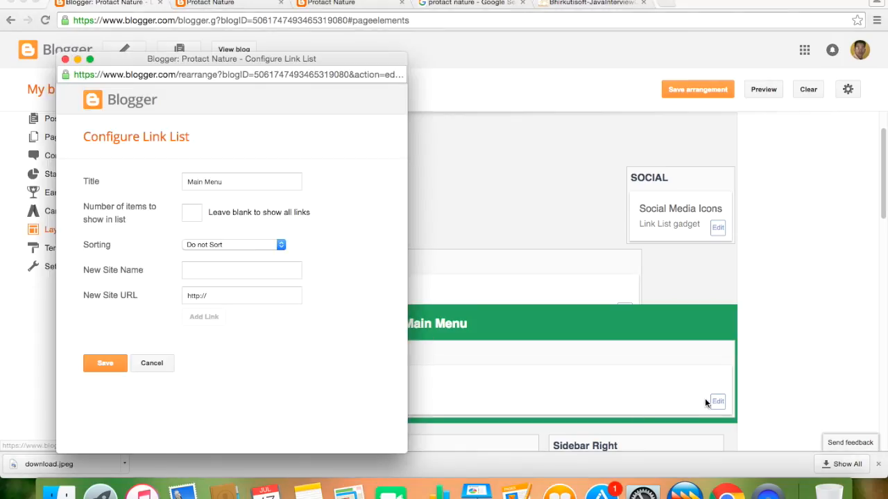
pyautogui.click(243, 183)
pyautogui.press('BackSpace')
pyautogui.press('BackSpace')
pyautogui.press('BackSpace')
pyautogui.press('BackSpace')
pyautogui.press('BackSpace')
pyautogui.press('BackSpace')
pyautogui.press('BackSpace')
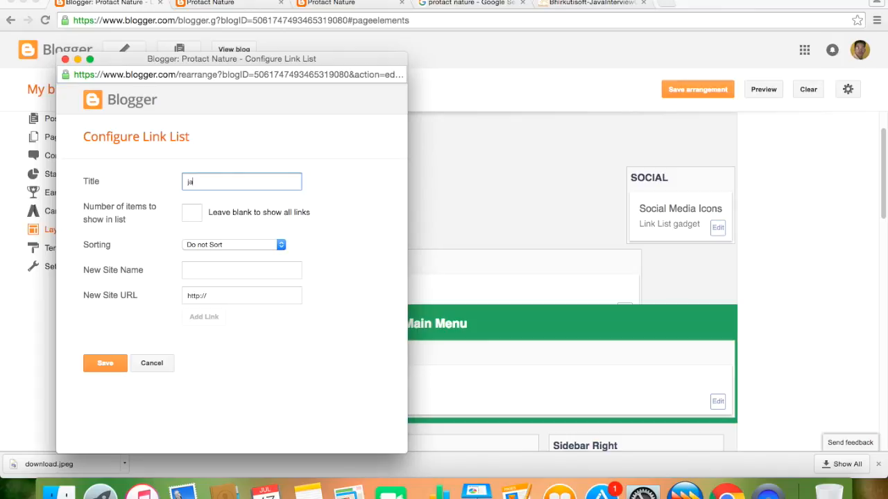
pyautogui.click(251, 298)
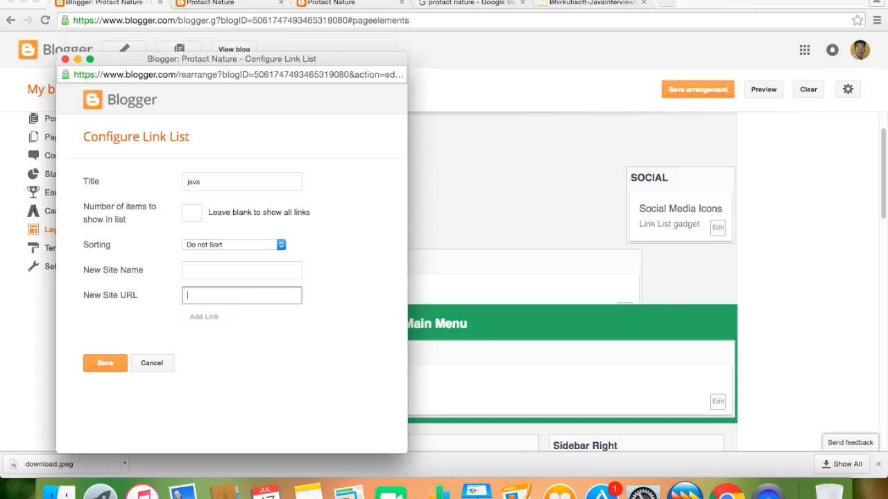
pyautogui.rightClick(223, 298)
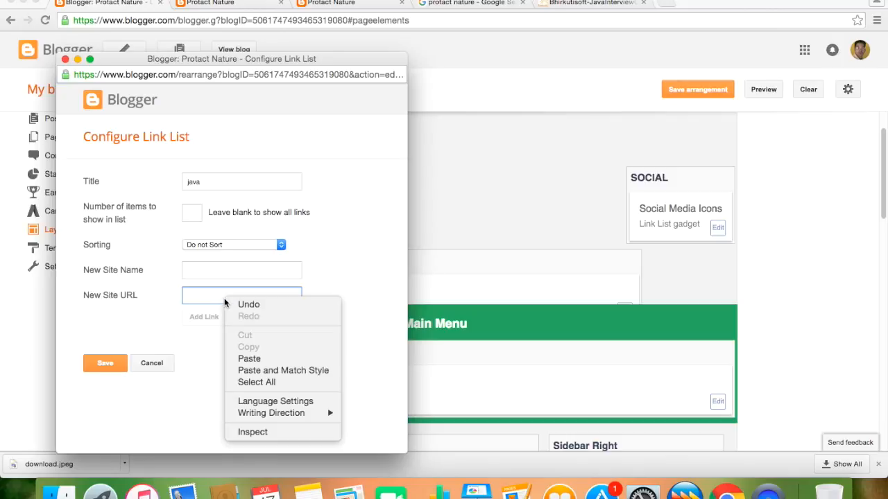
pyautogui.click(250, 359)
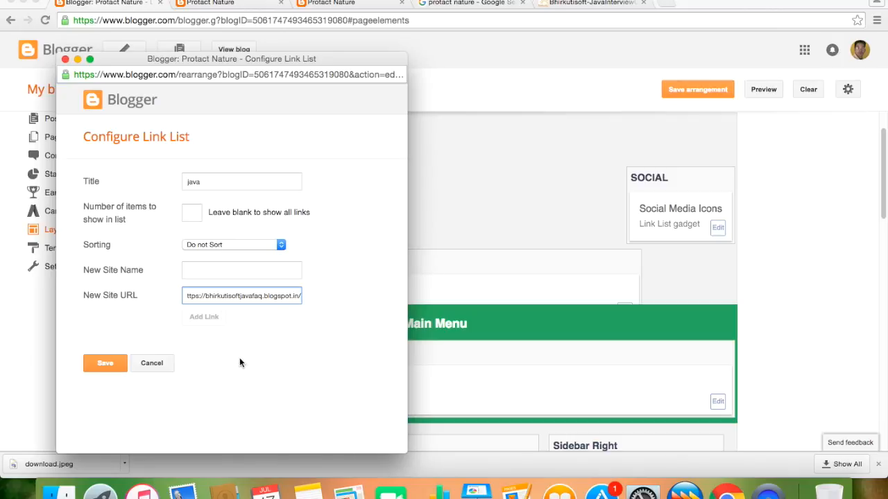
pyautogui.click(230, 270)
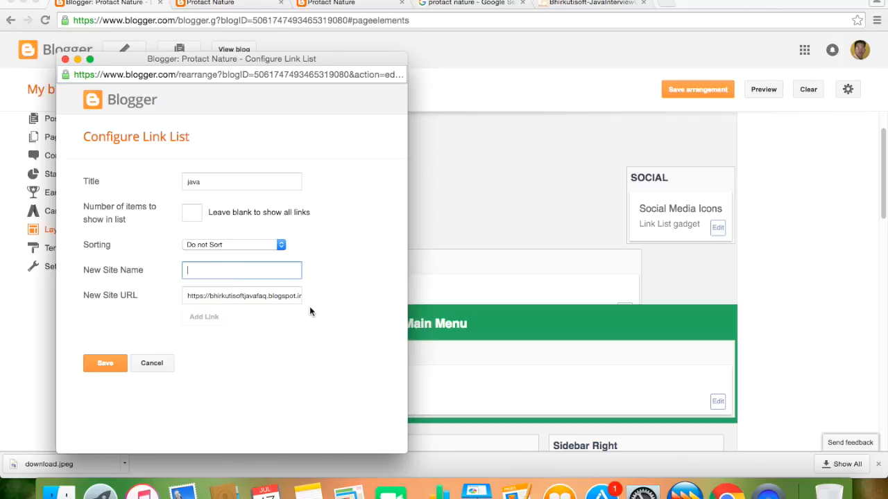
pyautogui.write('ja')
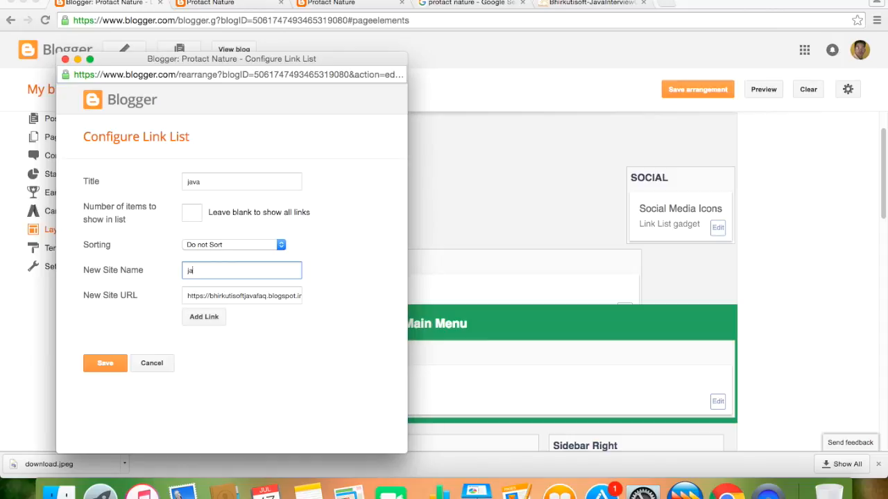
pyautogui.write('bva')
pyautogui.click(210, 319)
pyautogui.click(95, 378)
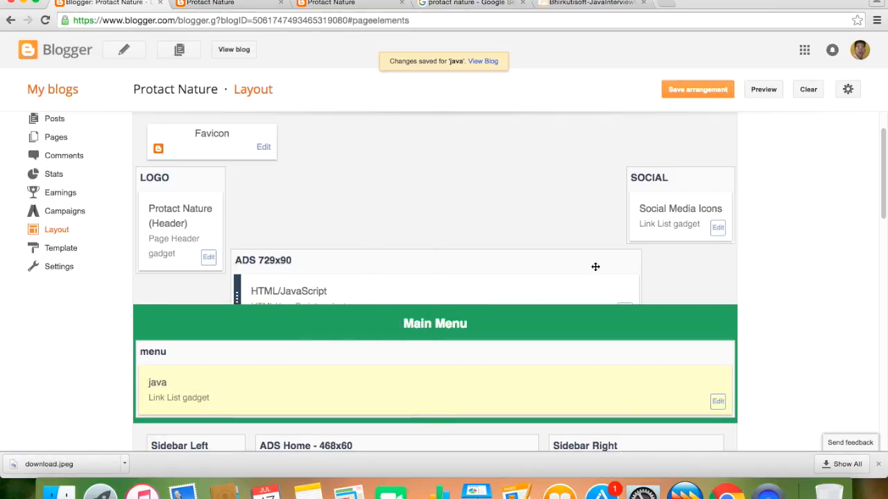
# Step: View the published blog, follow the java link in its main menu, and return to the layout
pyautogui.click(234, 49)
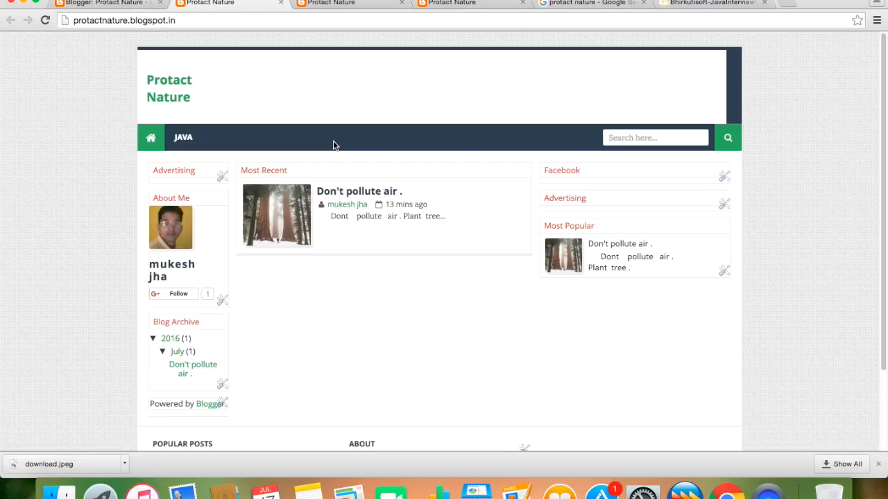
pyautogui.click(188, 141)
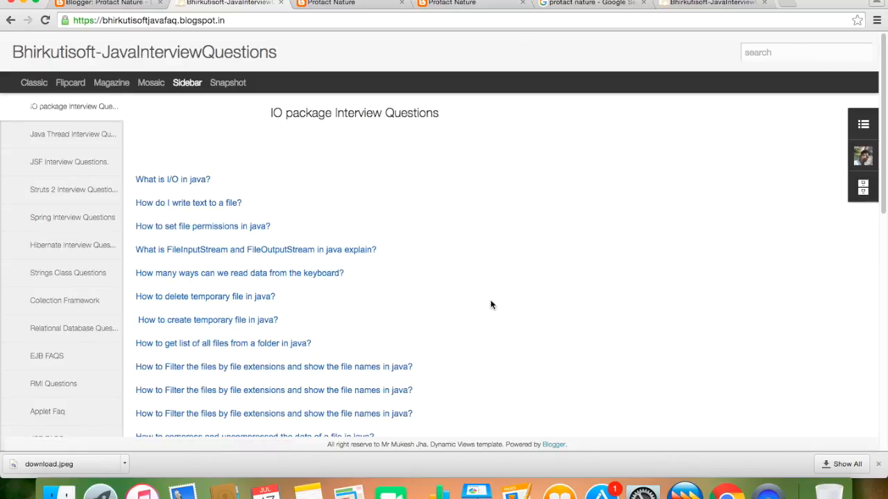
pyautogui.click(125, 5)
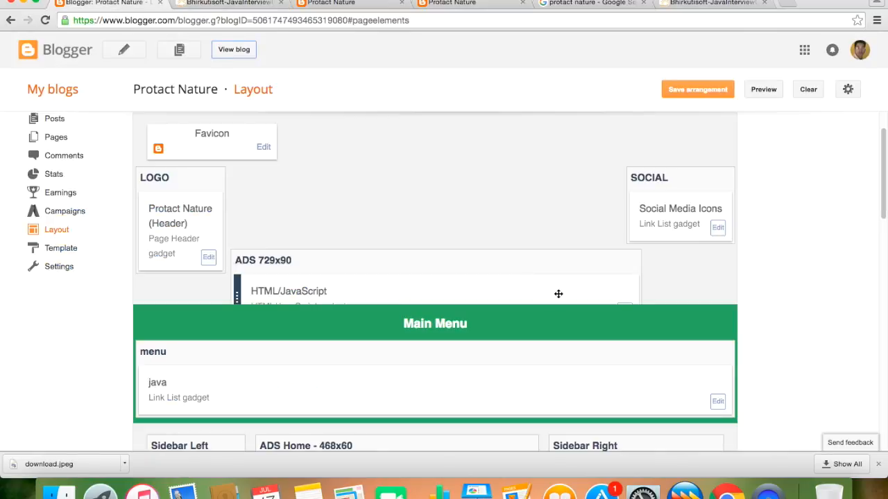
# Step: Look over the gadgets in the Protact Nature layout and open the blog's basic settings
pyautogui.scroll(-5, 588, 232)
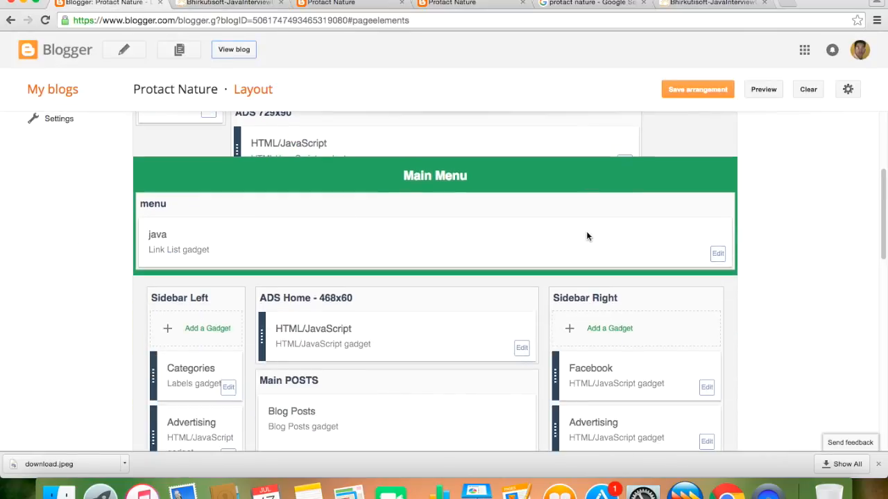
pyautogui.scroll(5, 586, 236)
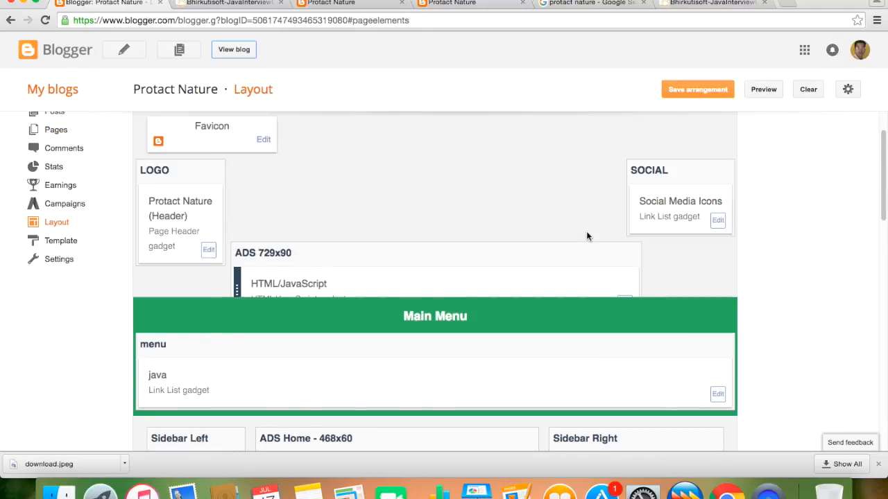
pyautogui.scroll(3, 586, 236)
pyautogui.scroll(-10, 586, 236)
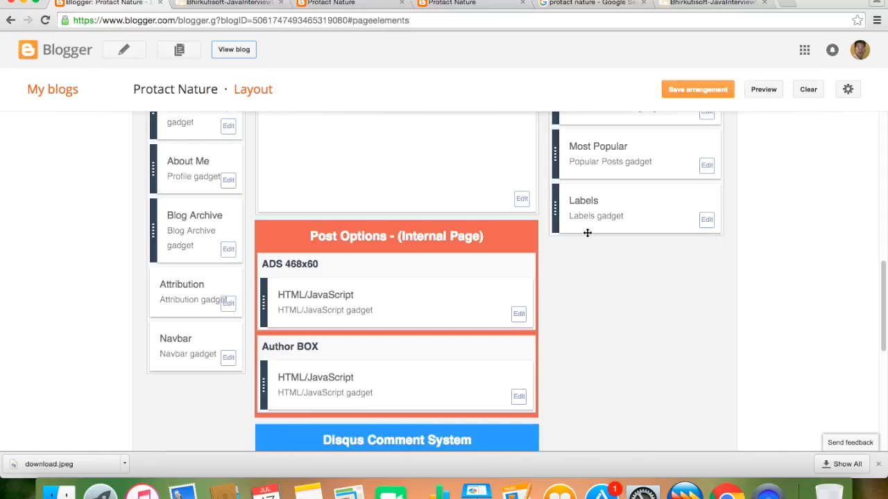
pyautogui.scroll(10, 587, 233)
pyautogui.scroll(2, 587, 233)
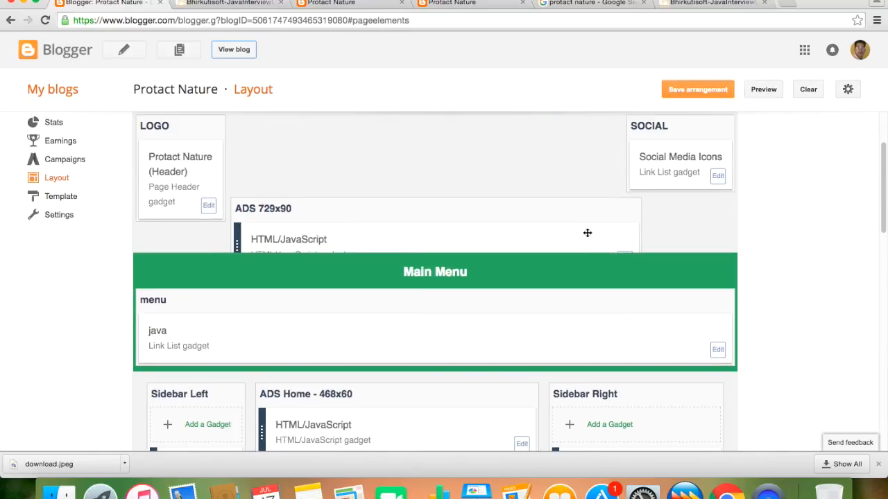
pyautogui.scroll(2, 587, 233)
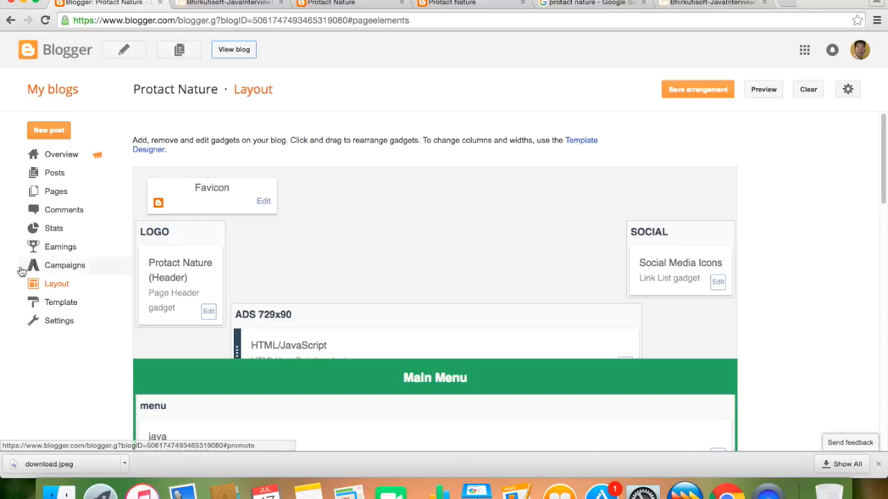
pyautogui.click(57, 324)
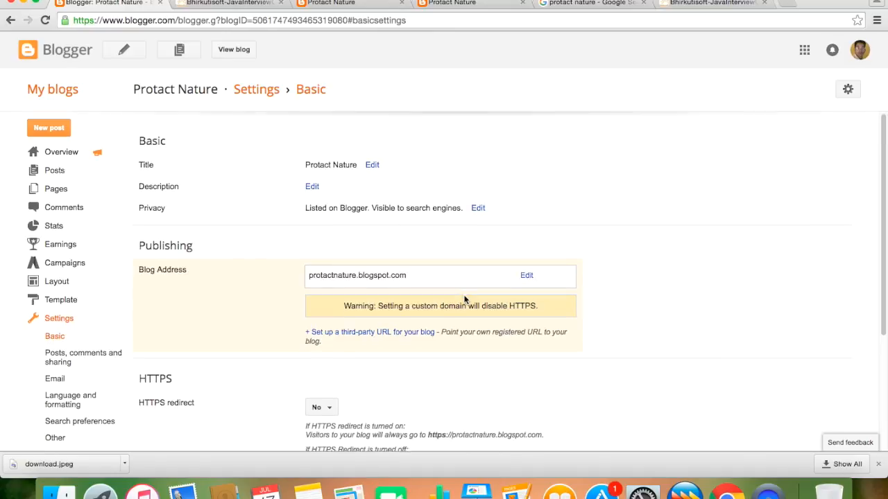
# Step: Look over the blog's basic settings and open the title for editing, leaving it without saving
pyautogui.scroll(-3, 444, 300)
pyautogui.scroll(-1, 464, 296)
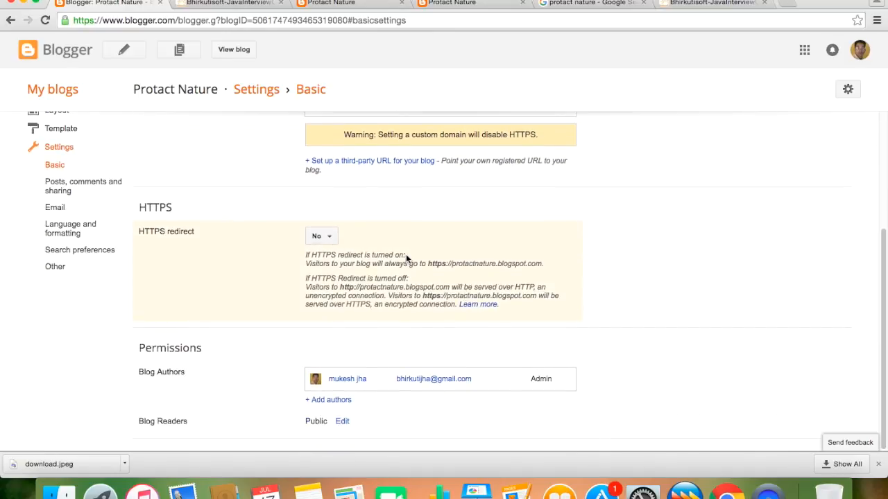
pyautogui.scroll(5, 405, 255)
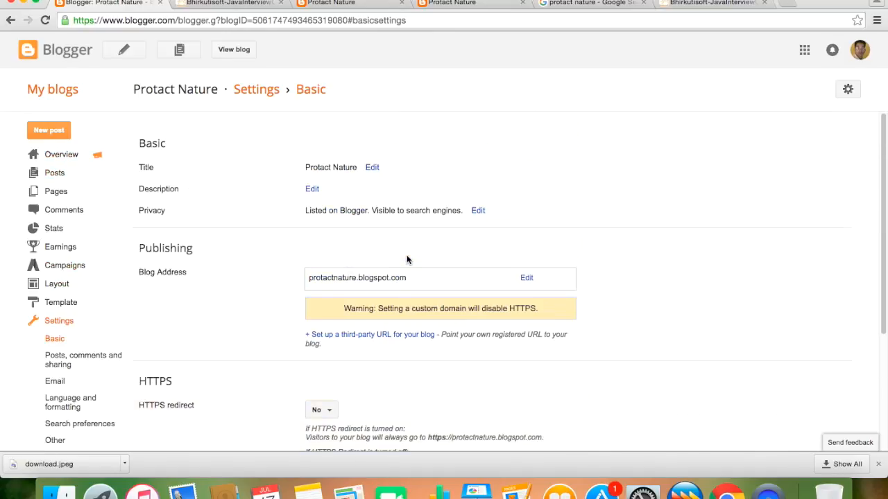
pyautogui.click(374, 169)
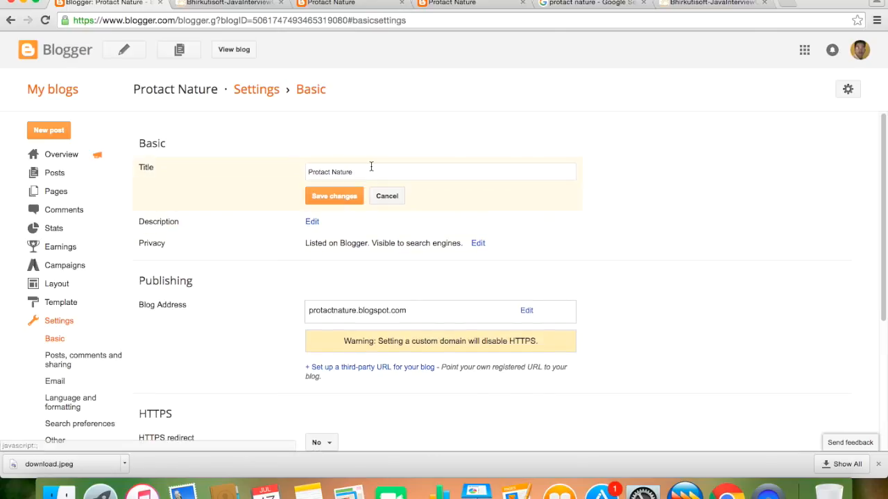
pyautogui.click(389, 197)
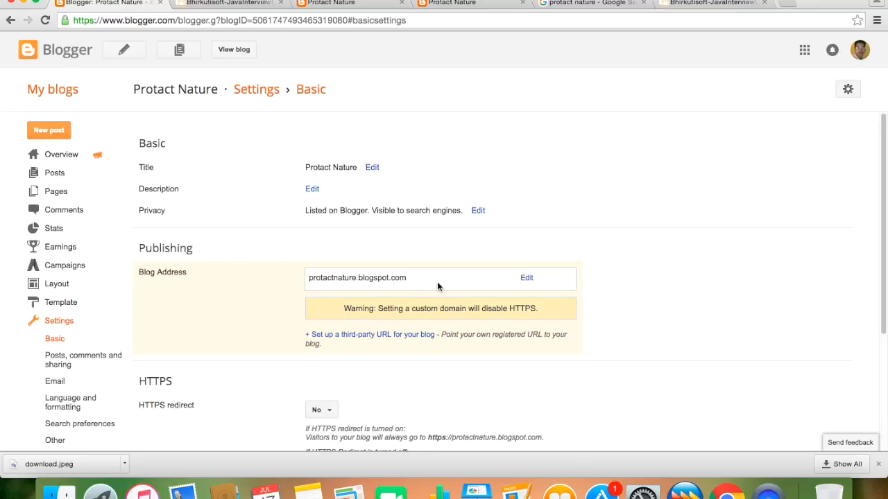
# Step: Set HTTPS redirect to Yes for the blog and look over the permissions section of the basic settings
pyautogui.scroll(-3, 437, 281)
pyautogui.click(330, 305)
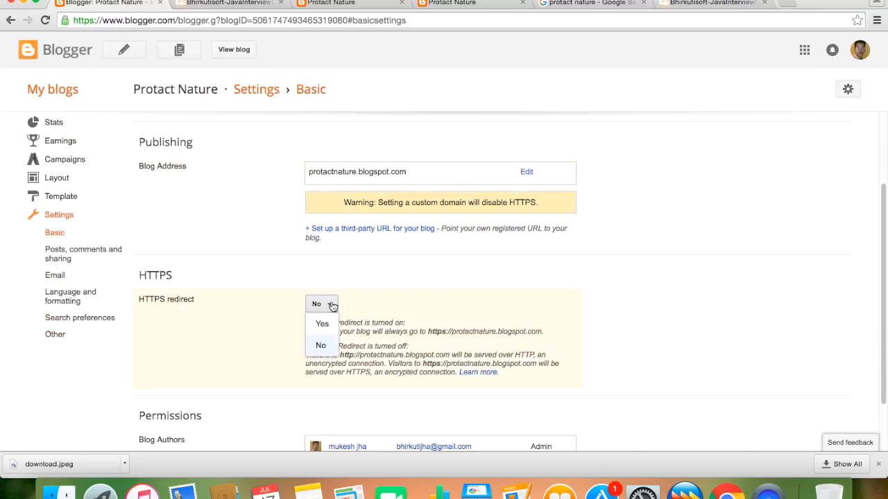
pyautogui.click(322, 324)
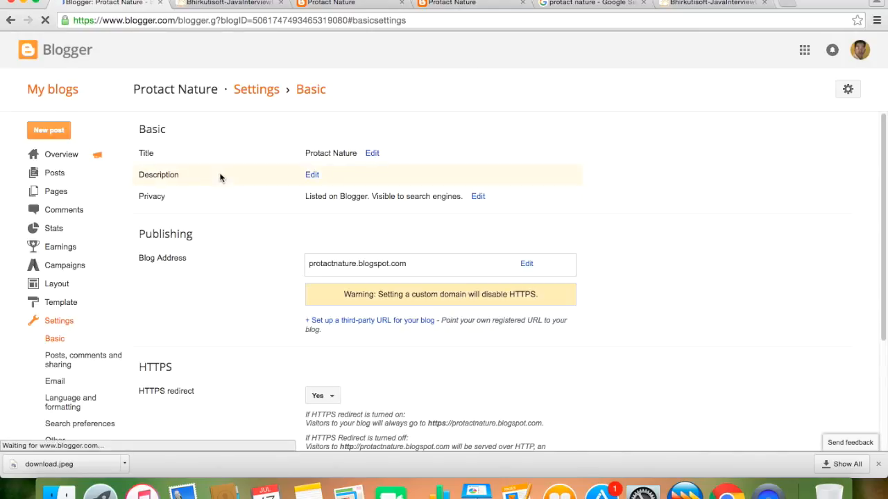
pyautogui.scroll(-4, 410, 254)
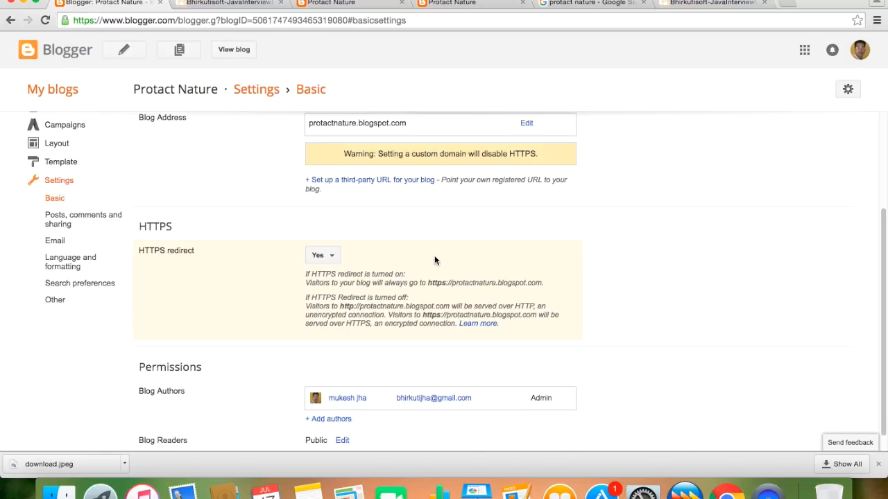
pyautogui.scroll(-1, 434, 258)
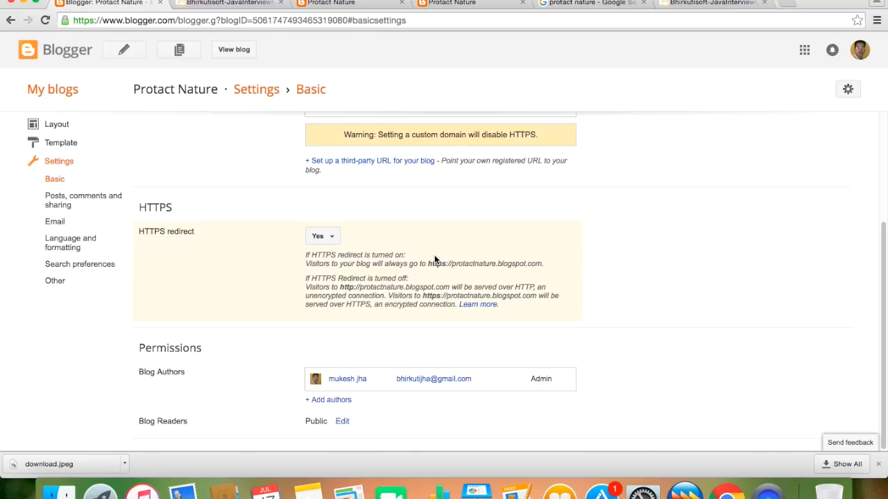
pyautogui.scroll(3, 432, 250)
pyautogui.scroll(-3, 432, 250)
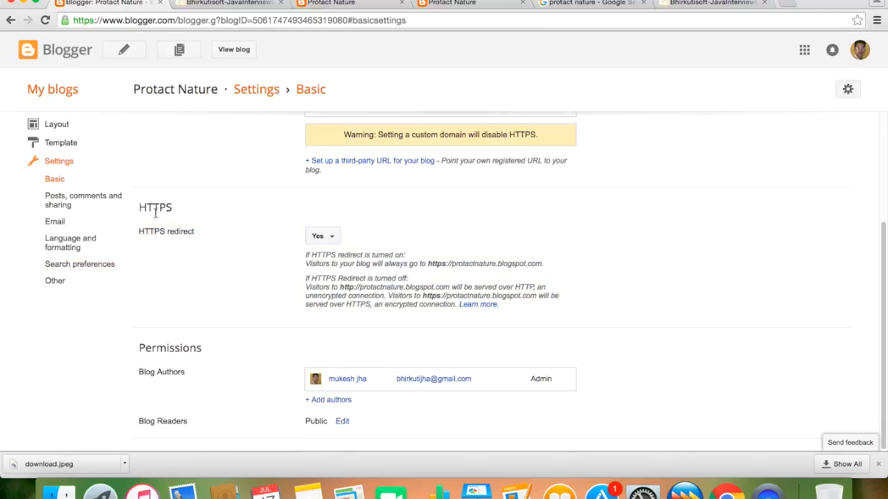
# Step: Open the Posts, comments and sharing settings and review the comment and Google+ options
pyautogui.click(89, 202)
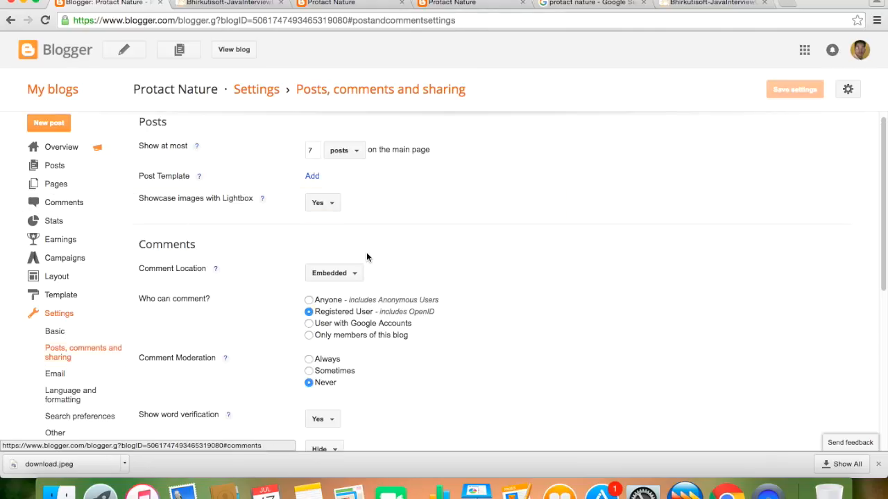
pyautogui.scroll(-2, 366, 252)
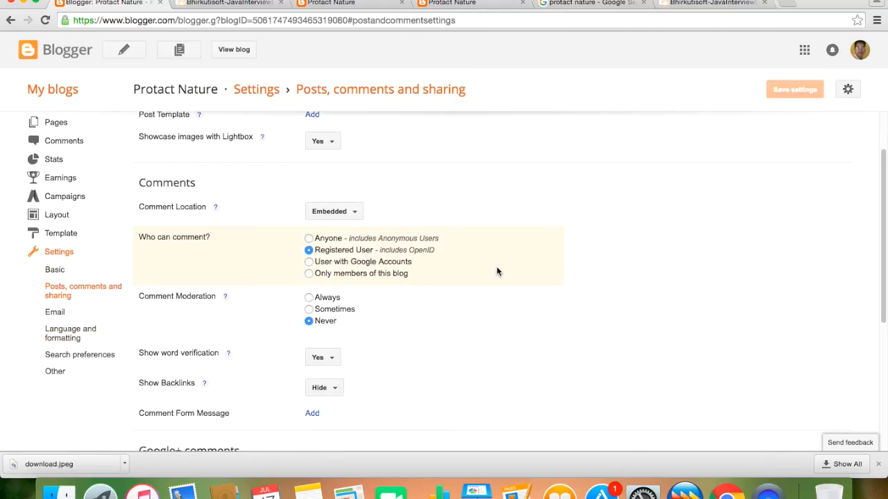
pyautogui.scroll(-2, 497, 269)
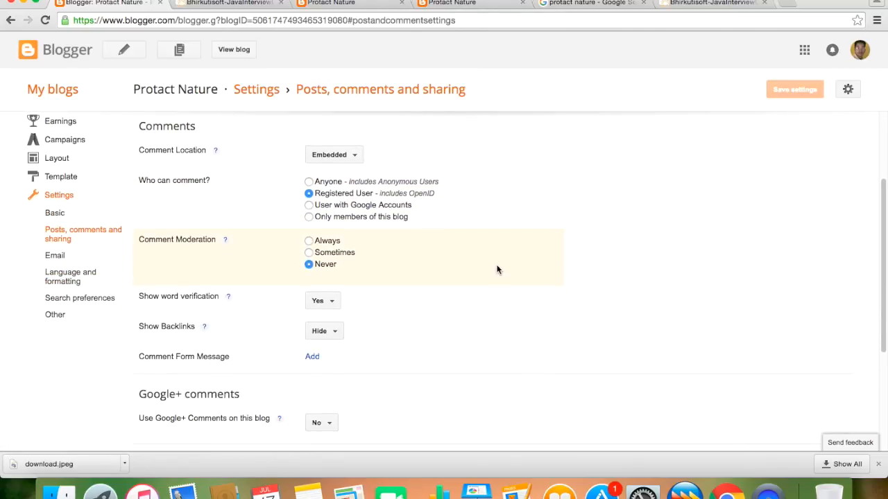
pyautogui.scroll(-2, 497, 269)
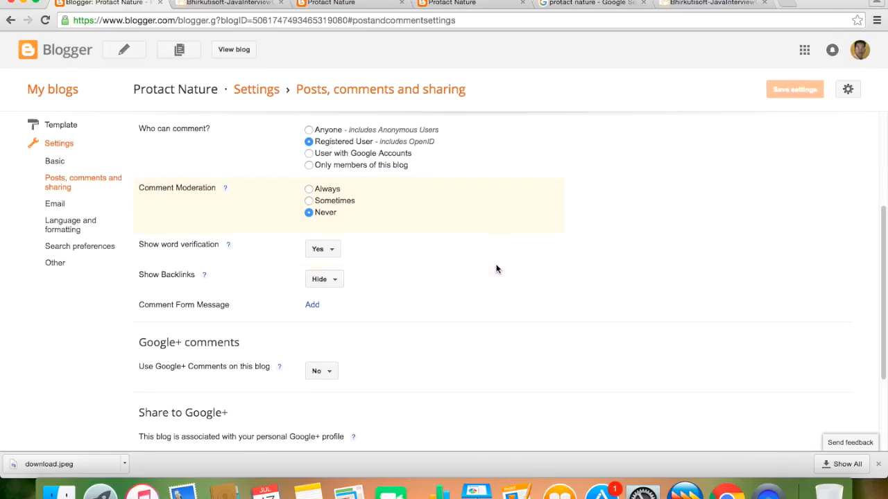
# Step: Open the search preferences and choose Yes for custom robots.txt content to view its entry field, without saving
pyautogui.click(67, 246)
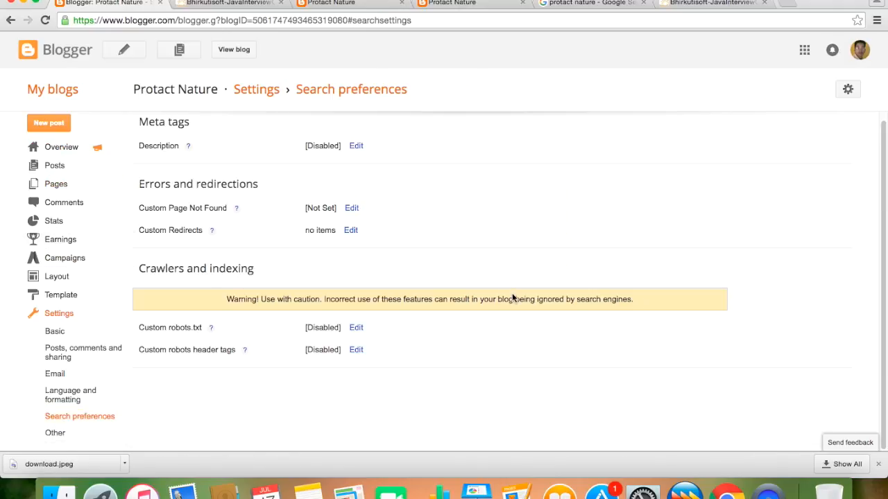
pyautogui.scroll(1, 512, 297)
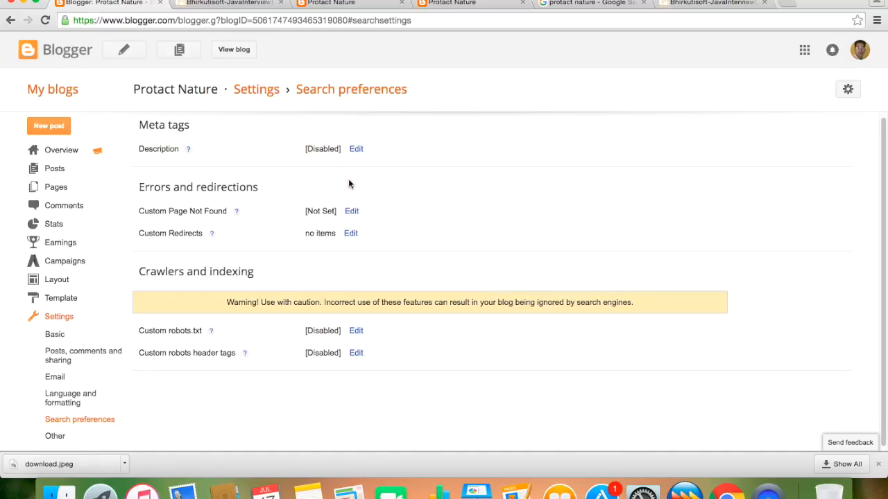
pyautogui.scroll(-1, 356, 239)
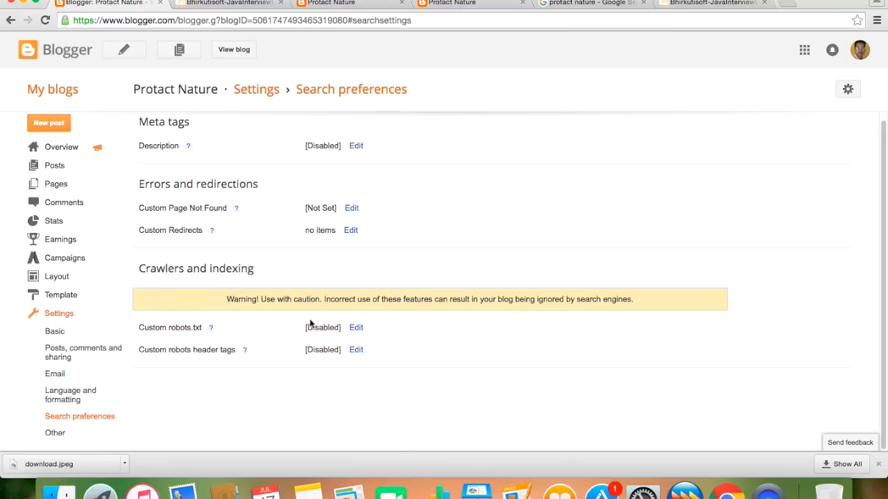
pyautogui.click(357, 327)
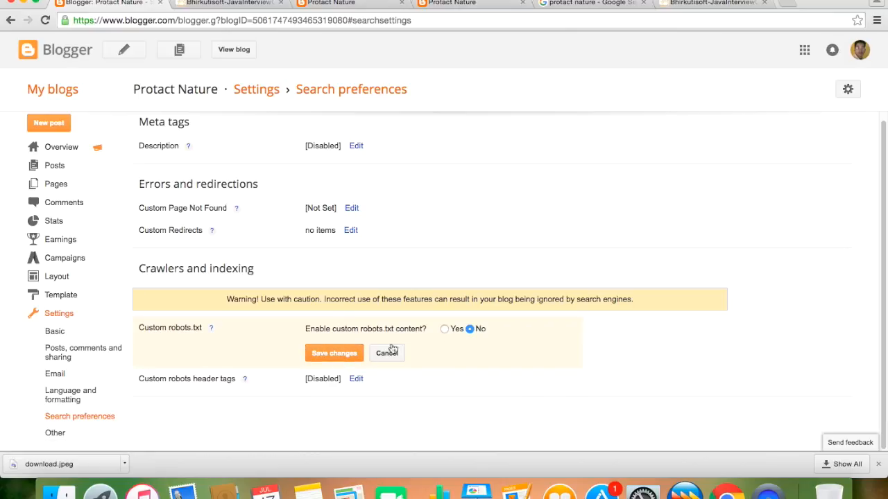
pyautogui.click(445, 329)
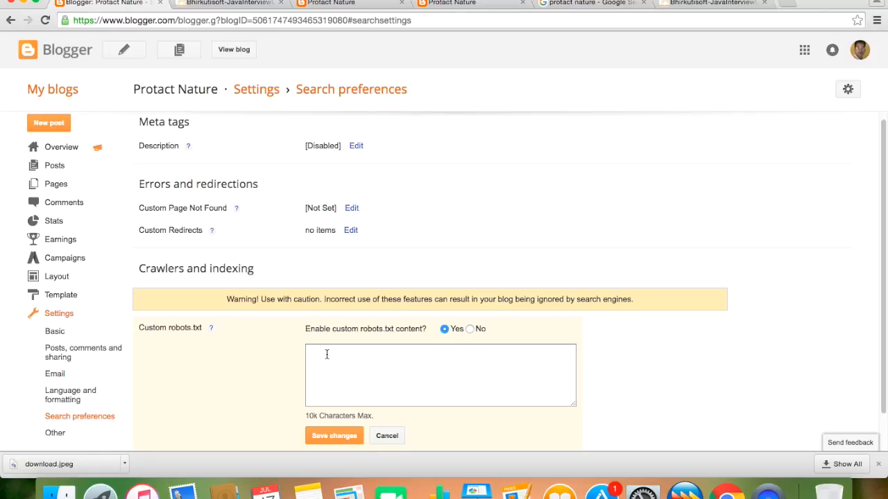
pyautogui.scroll(-2, 326, 354)
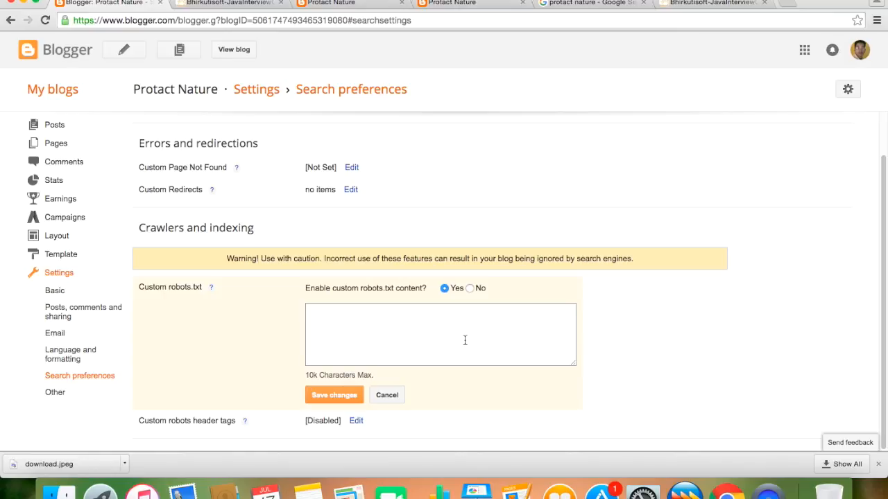
# Step: Choose Yes for custom robots header tags and examine the options for homepage, archive and posts, without saving
pyautogui.click(358, 423)
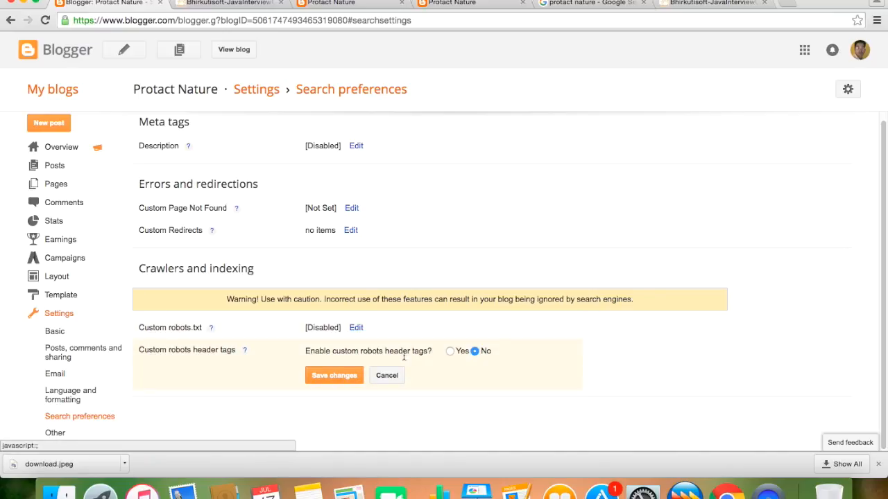
pyautogui.click(450, 352)
pyautogui.scroll(1, 409, 394)
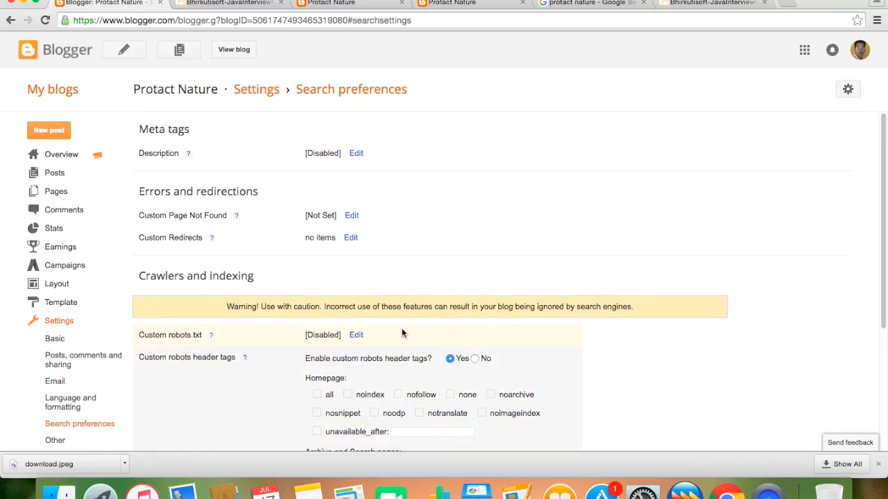
pyautogui.scroll(-5, 524, 389)
pyautogui.scroll(-1, 525, 378)
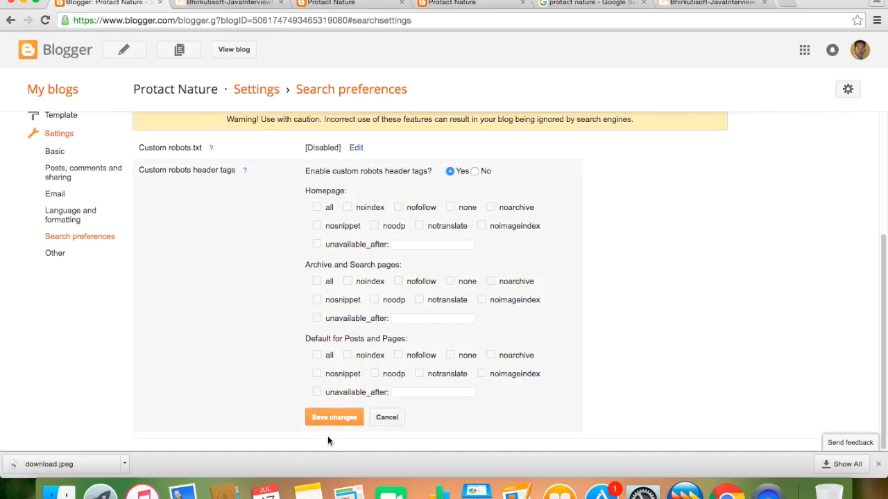
pyautogui.scroll(6, 326, 436)
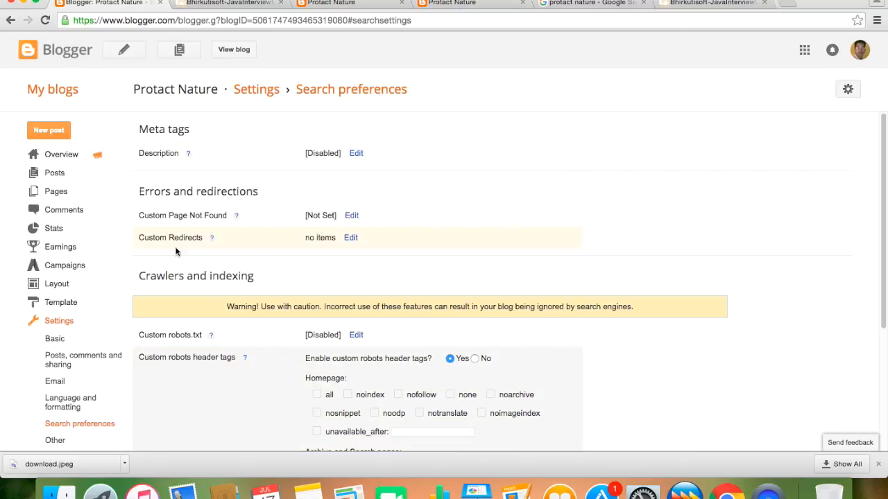
# Step: Return to the blog layout, open the gadget list for Sidebar Right and look through it to the end
pyautogui.click(53, 285)
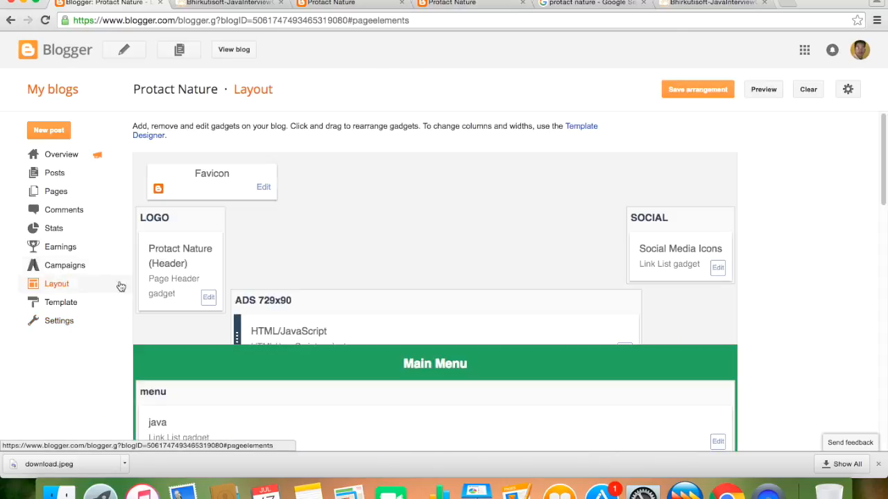
pyautogui.scroll(-9, 482, 301)
pyautogui.scroll(5, 758, 325)
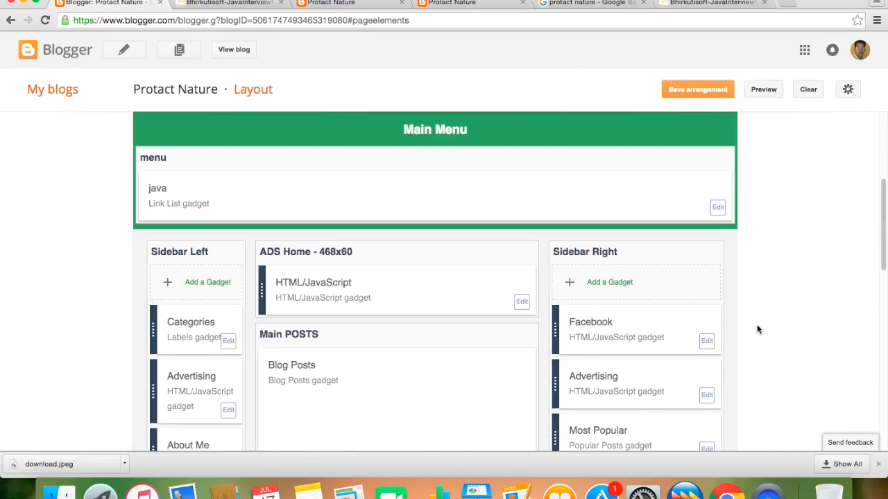
pyautogui.click(613, 289)
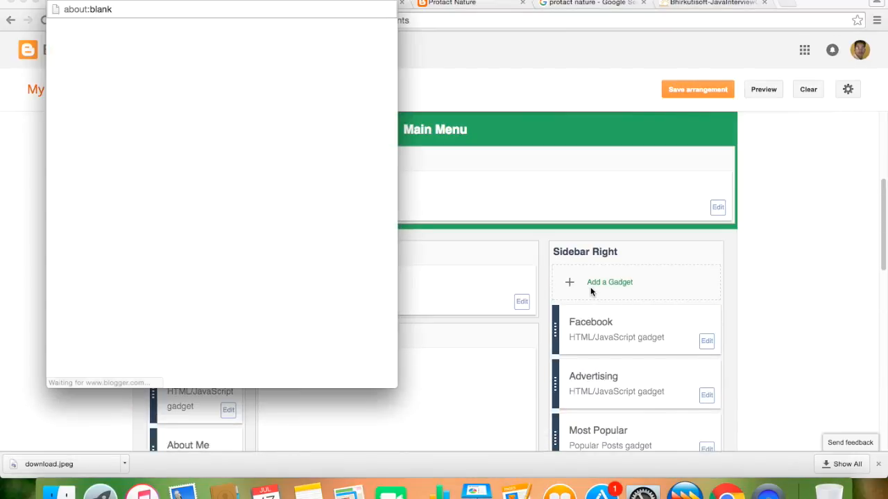
pyautogui.scroll(-5, 350, 241)
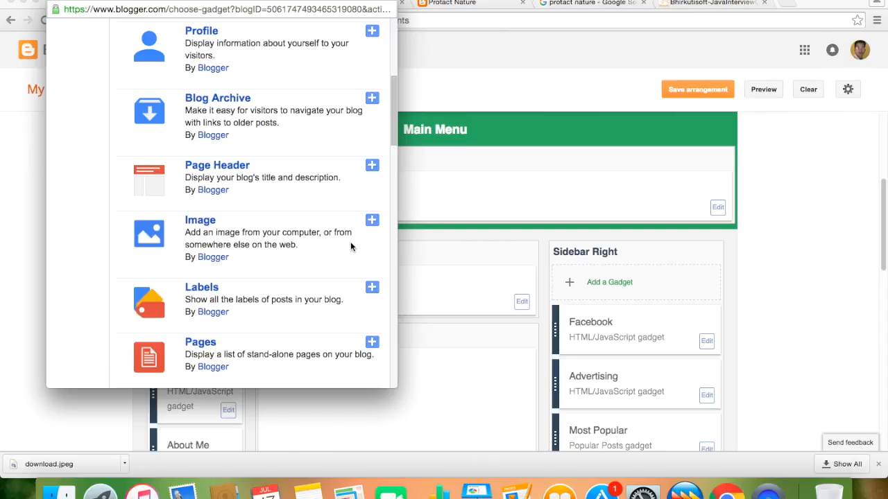
pyautogui.scroll(-3, 350, 242)
pyautogui.scroll(-5, 350, 243)
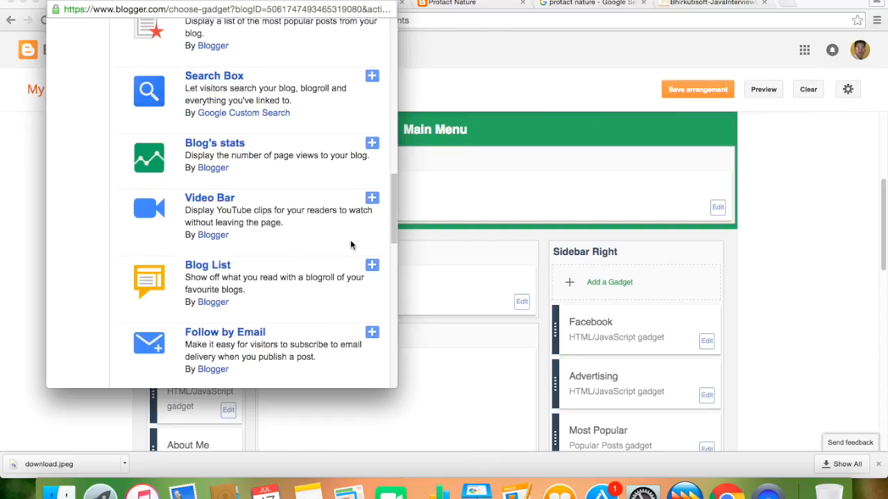
pyautogui.scroll(-2, 351, 244)
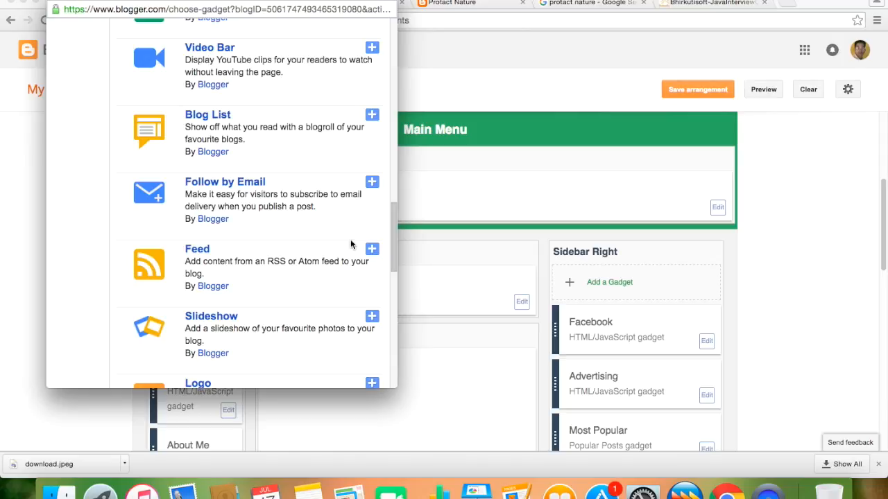
pyautogui.scroll(-5, 351, 244)
pyautogui.scroll(-4, 351, 244)
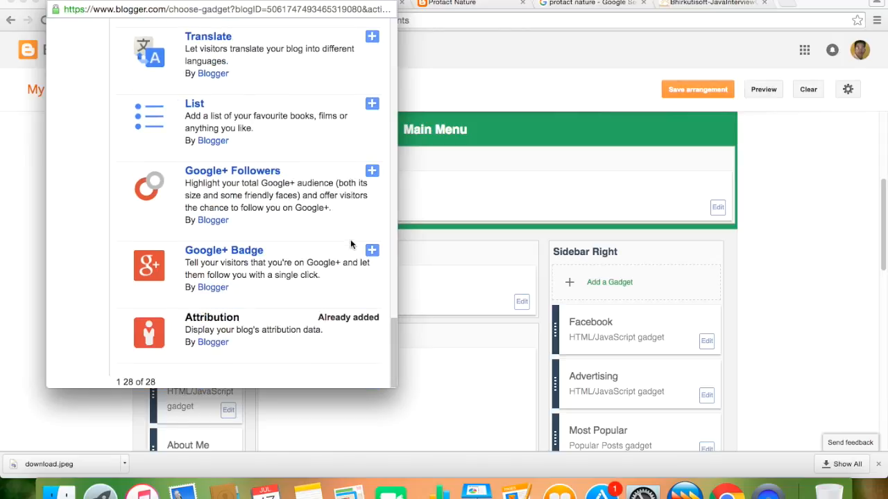
# Step: Browse back through the available gadgets, close the list without adding one, and return to the start of the layout
pyautogui.scroll(4, 351, 244)
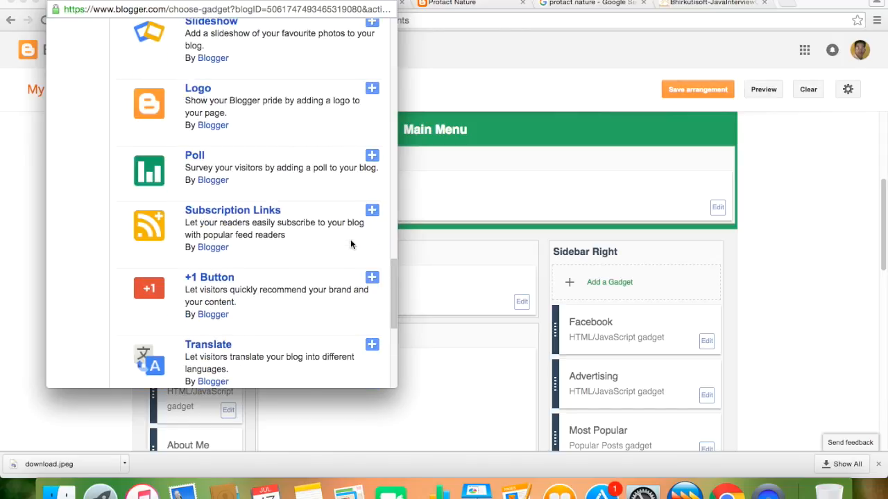
pyautogui.scroll(1, 350, 244)
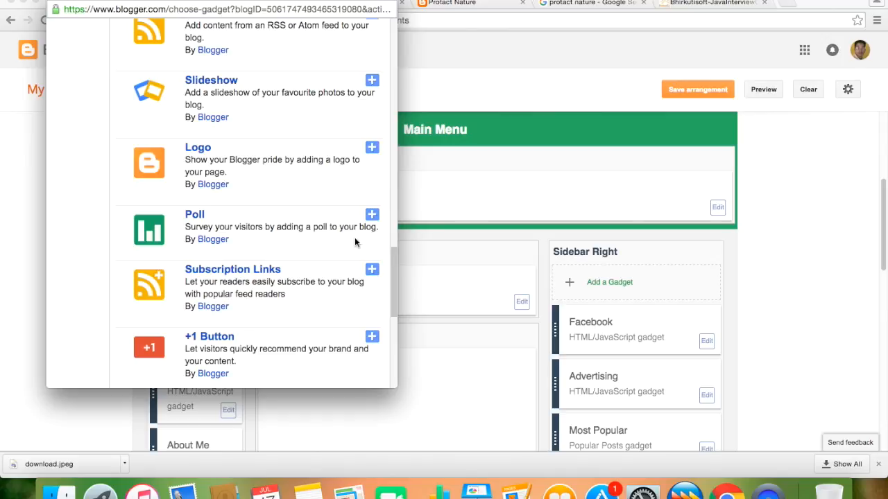
pyautogui.scroll(-1, 353, 230)
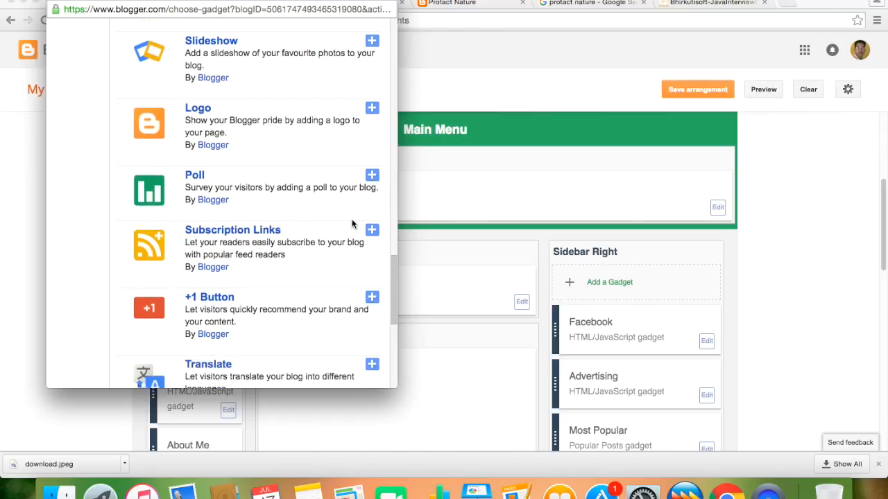
pyautogui.scroll(-4, 351, 222)
pyautogui.scroll(15, 357, 223)
pyautogui.scroll(-1, 352, 221)
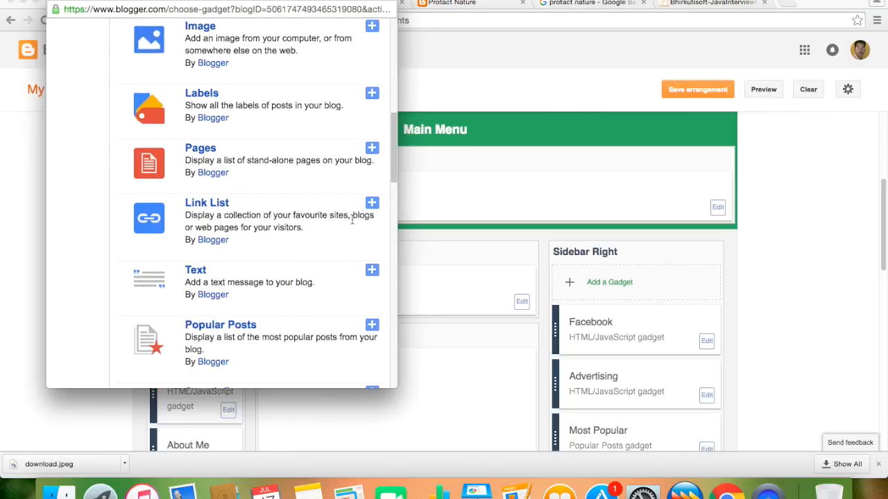
pyautogui.scroll(3, 352, 222)
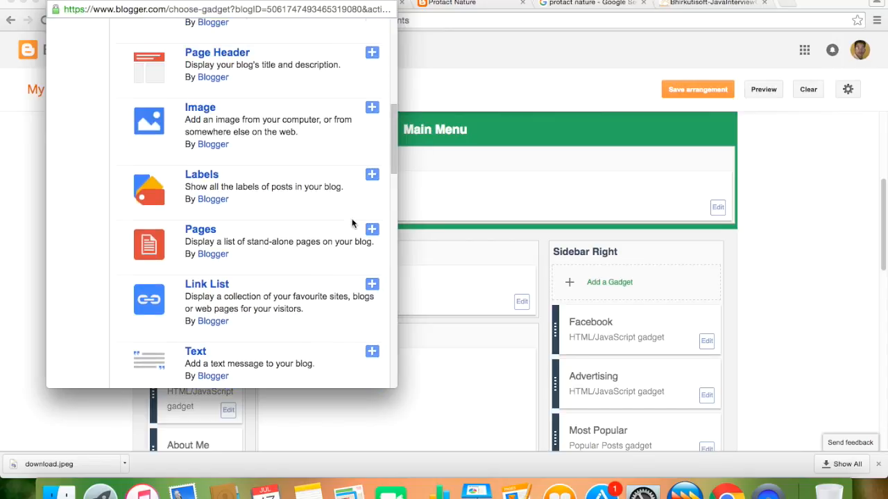
pyautogui.scroll(2, 351, 222)
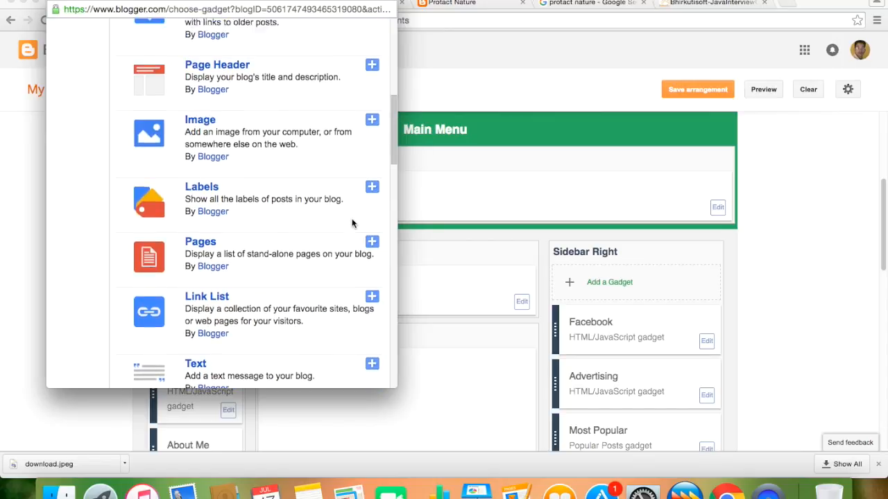
pyautogui.scroll(1, 352, 223)
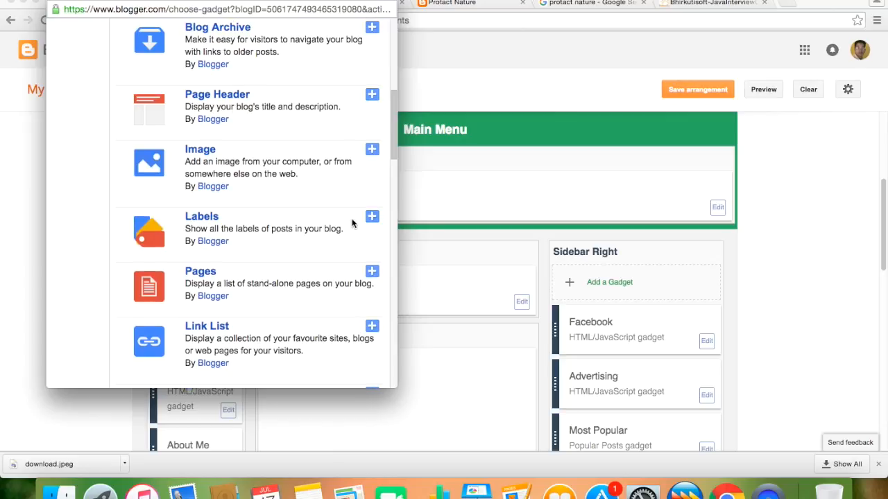
pyautogui.scroll(3, 354, 223)
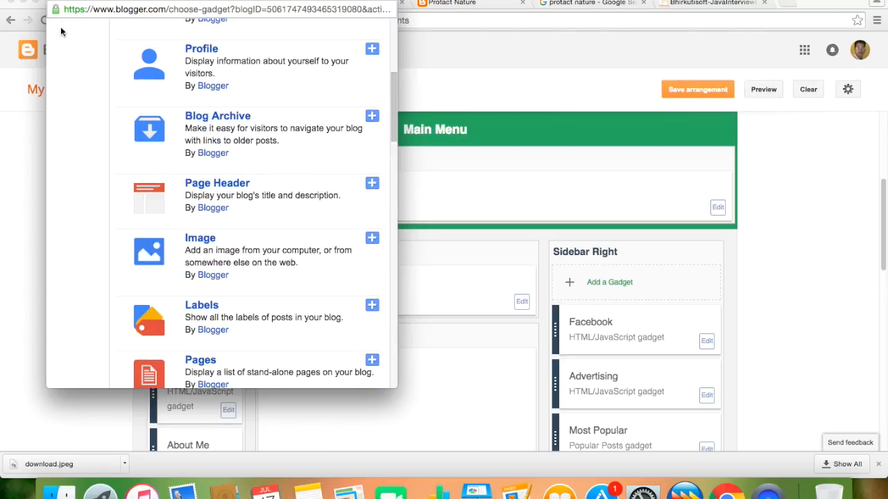
pyautogui.click(58, 3)
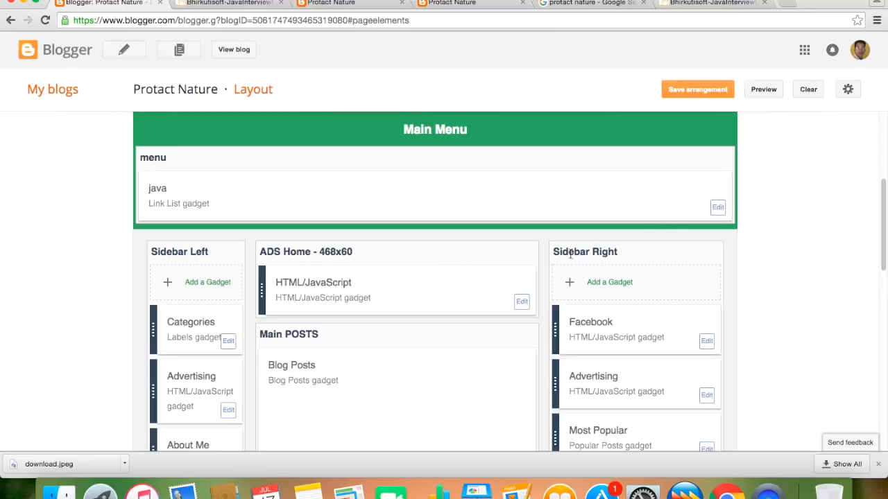
pyautogui.scroll(-1, 664, 228)
pyautogui.scroll(5, 664, 228)
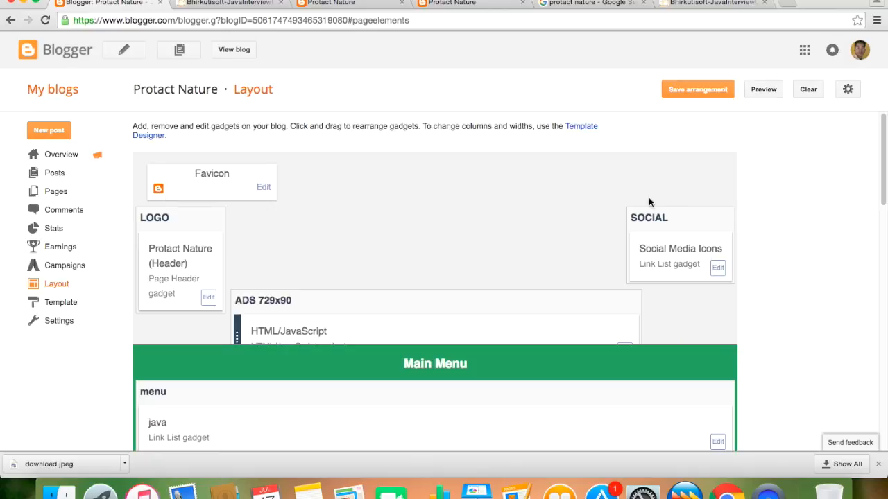